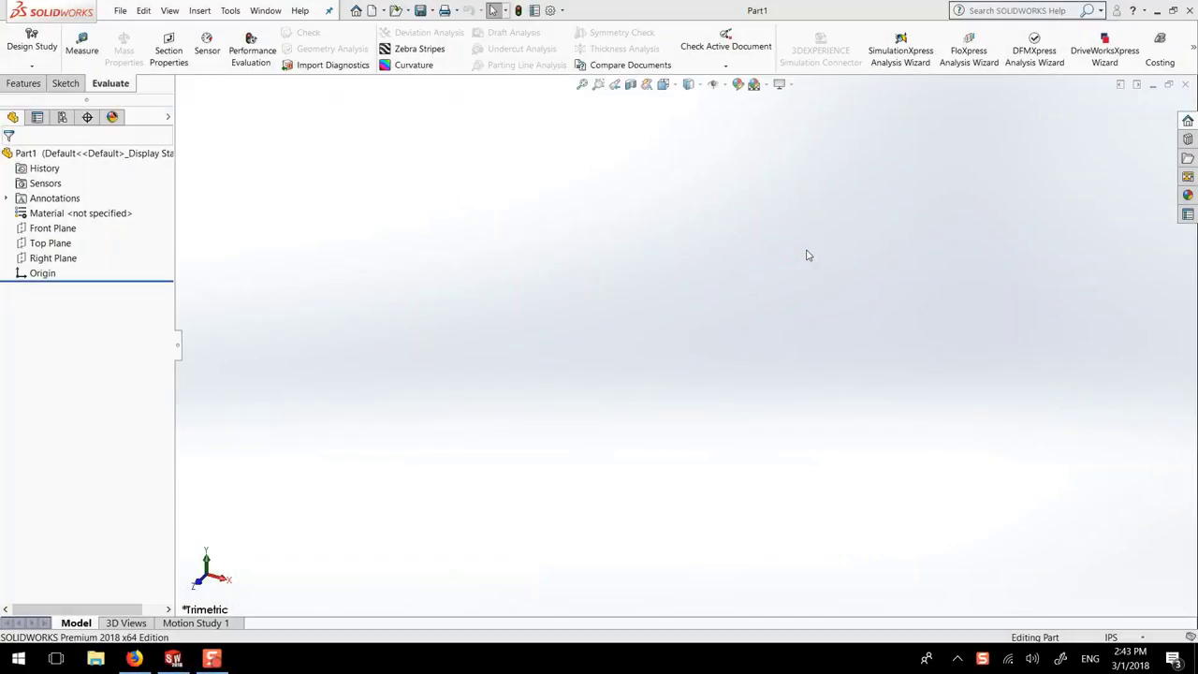
Step: Close the empty Part1 and create a new part document, Part2, from File > New
click(1187, 84)
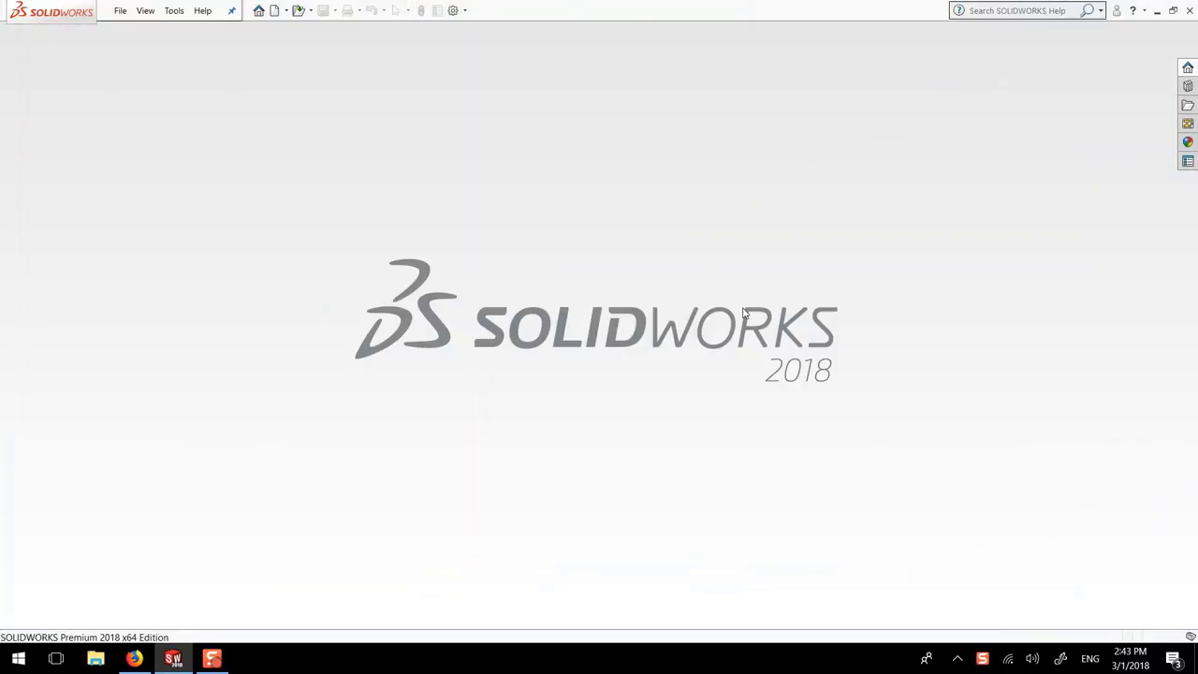
click(121, 11)
click(130, 32)
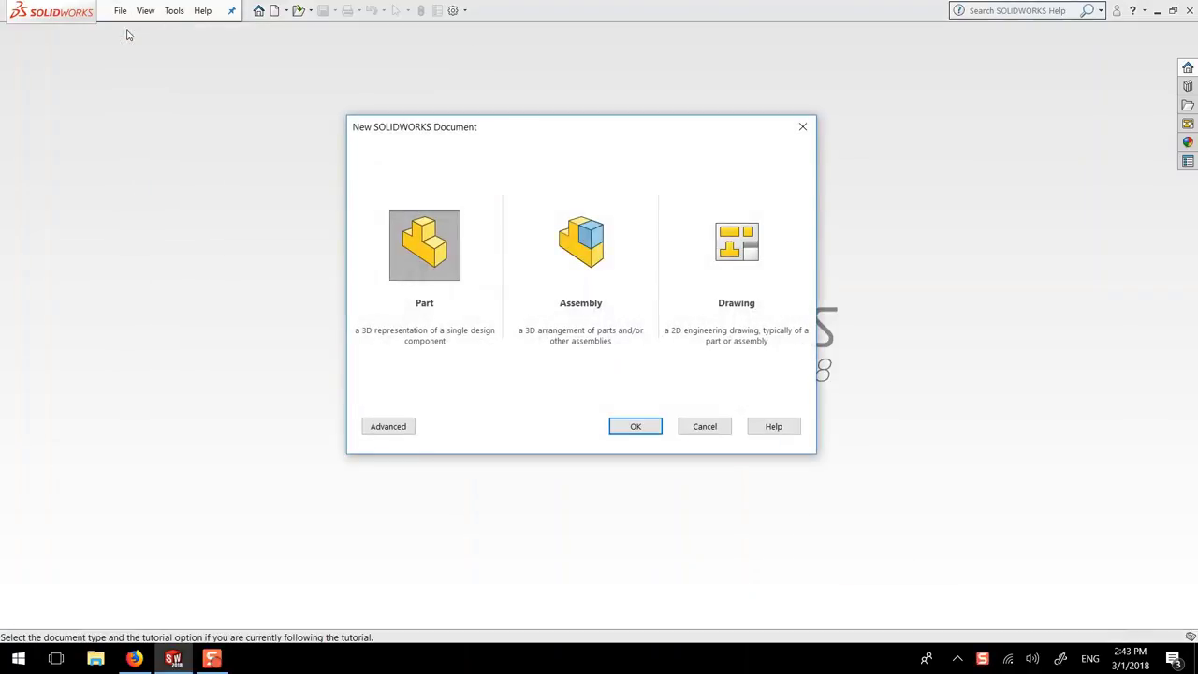
click(644, 433)
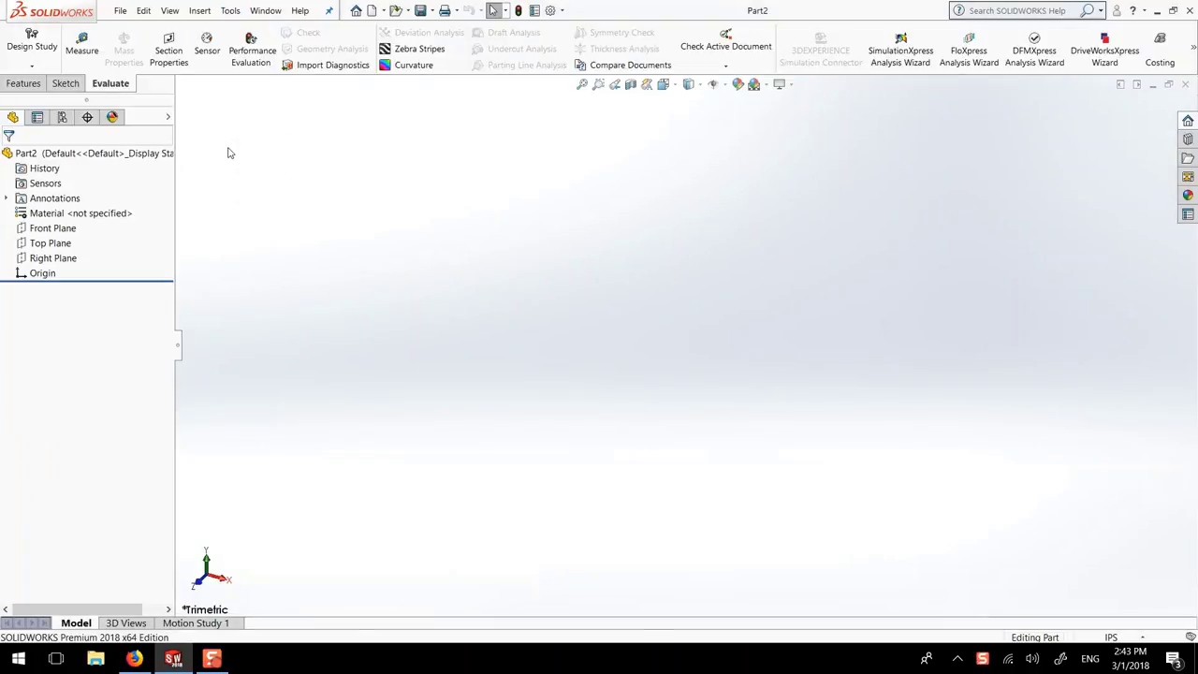
Step: Turn on Instant2D and remove the Evaluate tab from the CommandManager
click(67, 84)
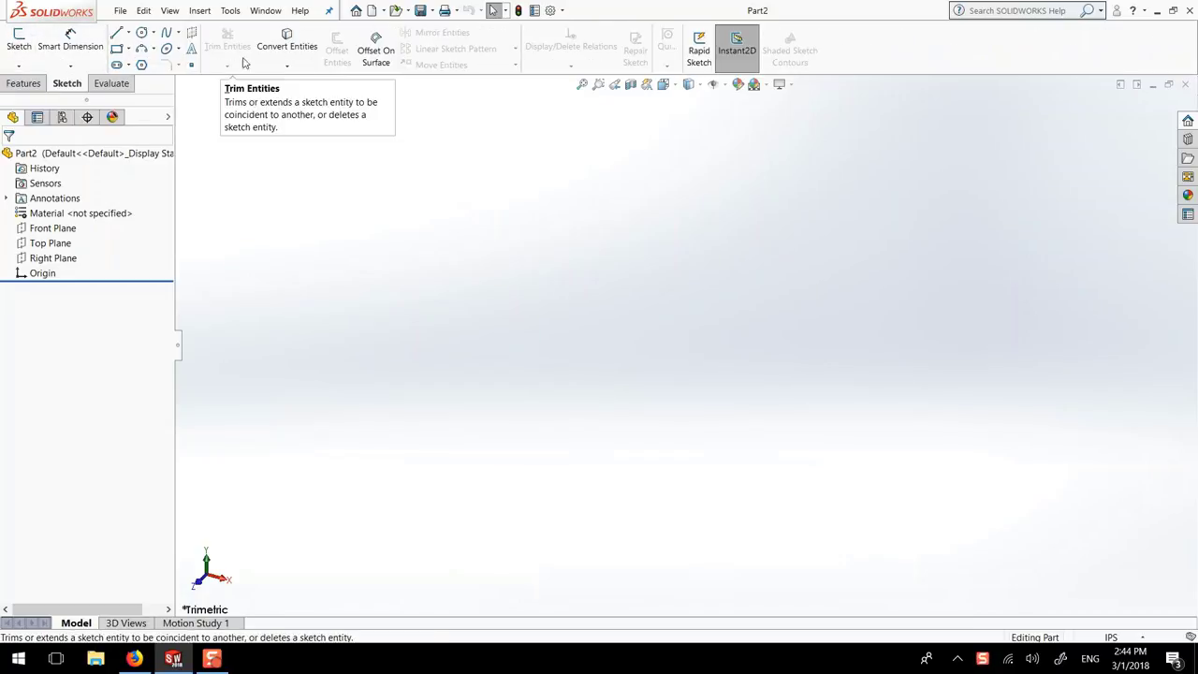
click(723, 69)
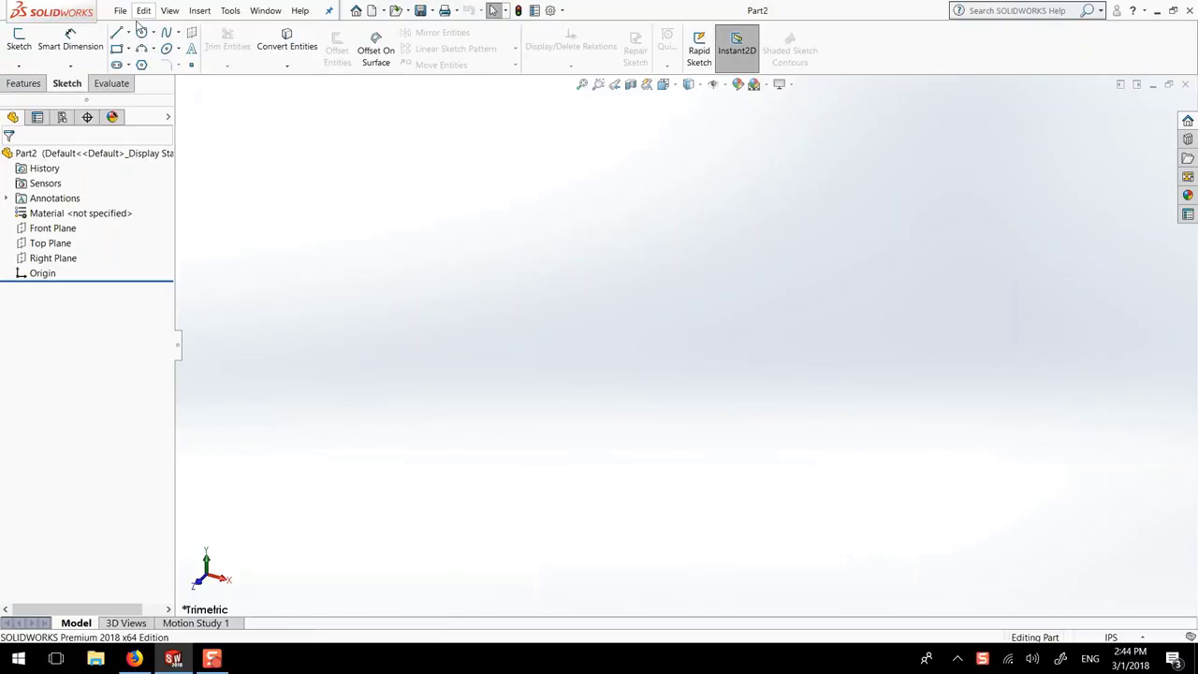
click(19, 85)
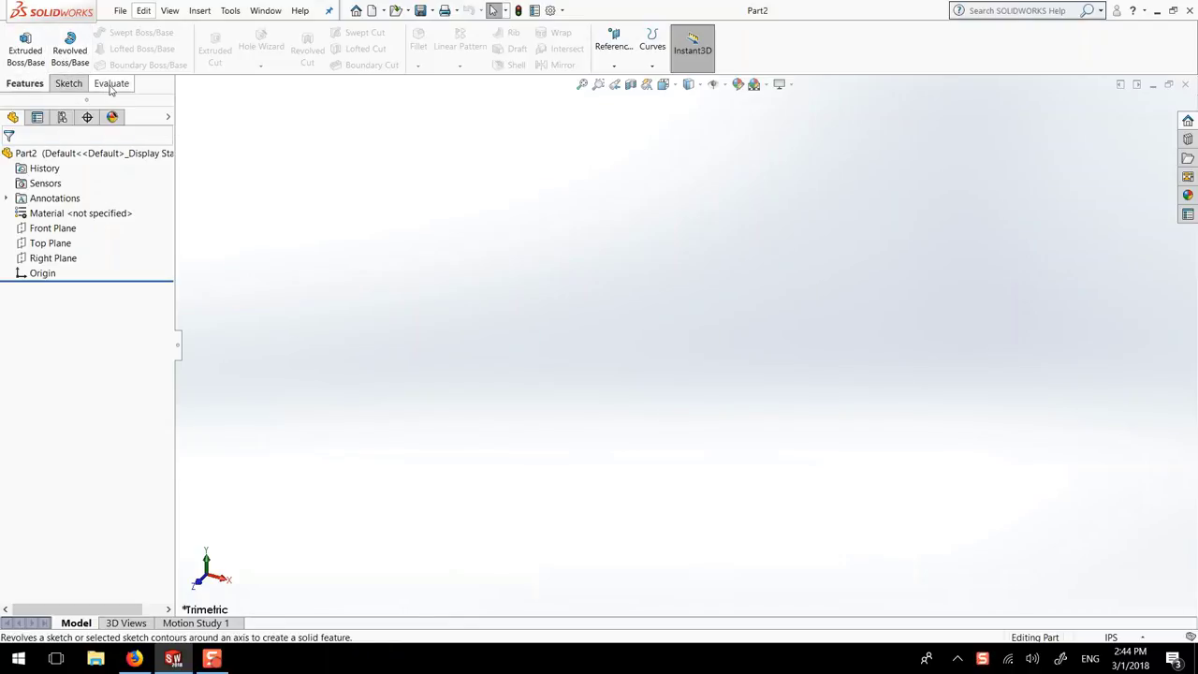
click(111, 85)
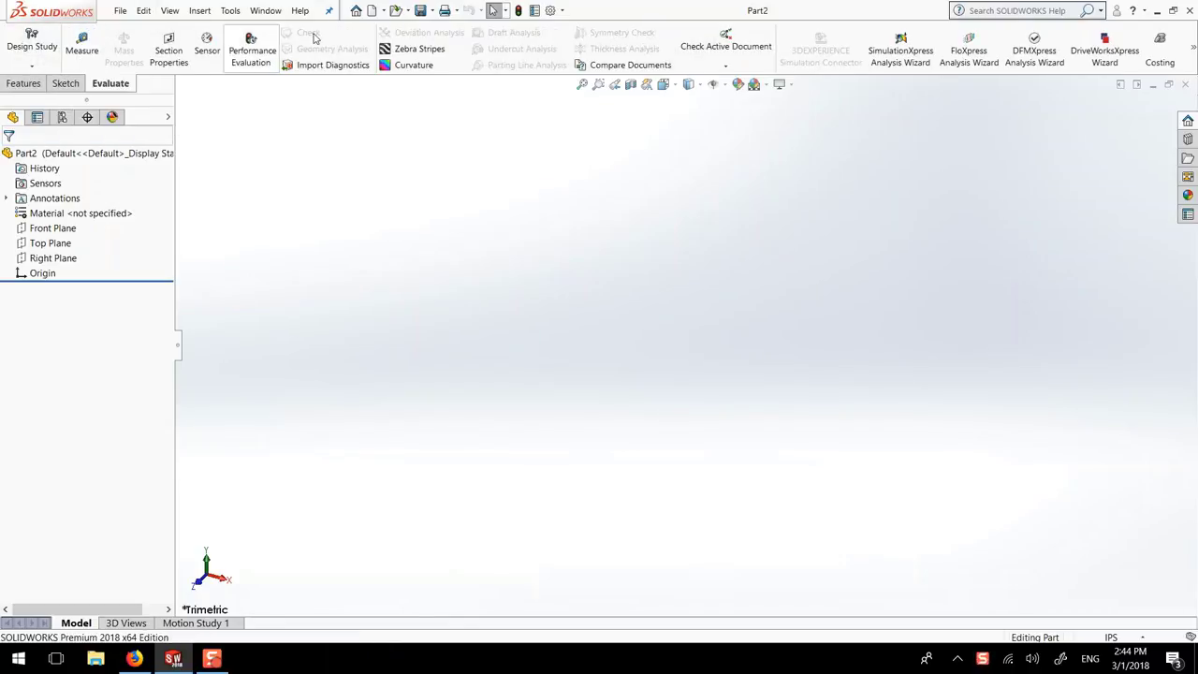
right_click(110, 87)
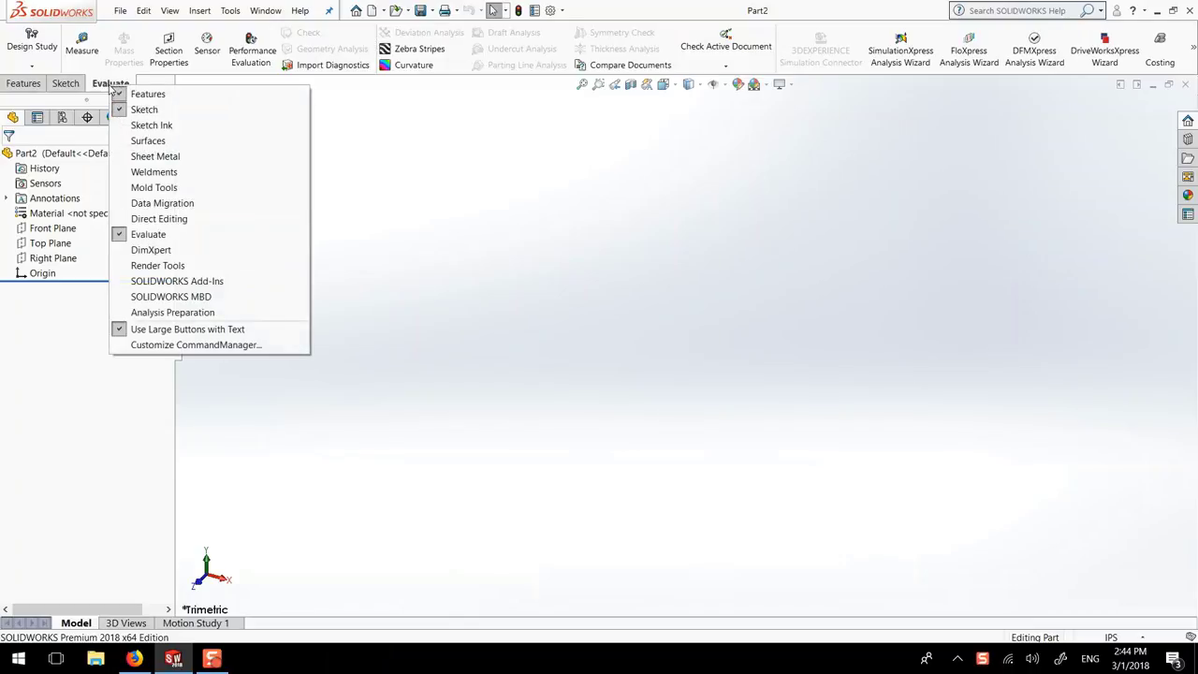
click(145, 234)
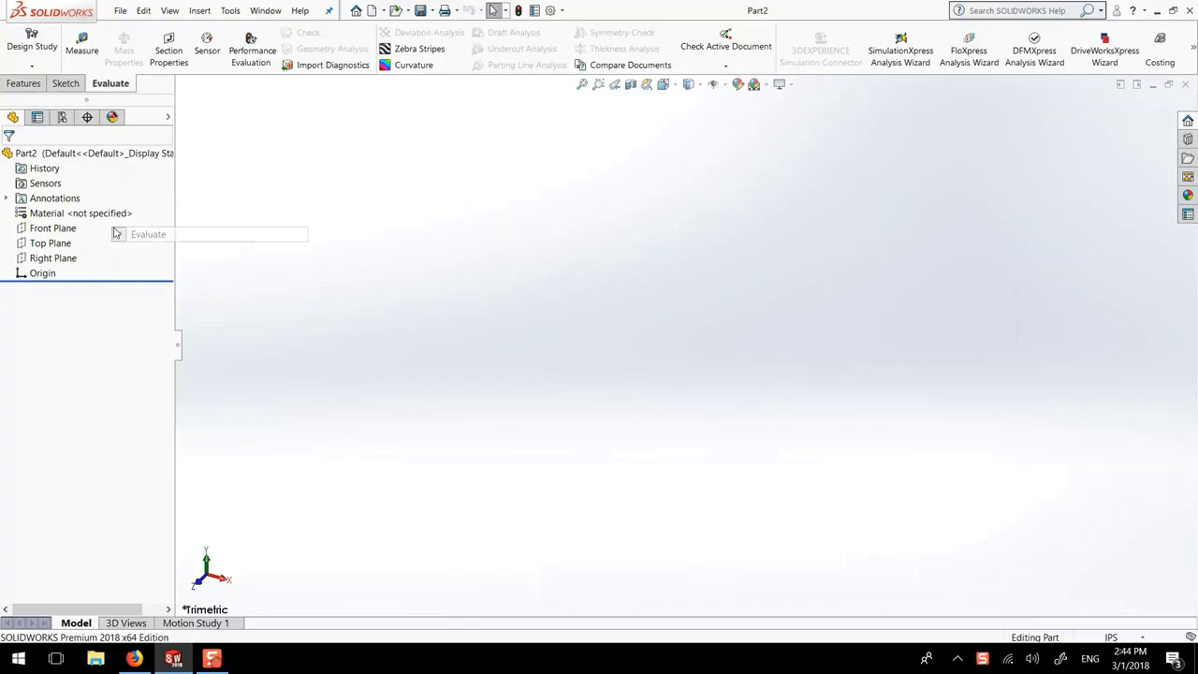
click(66, 86)
click(23, 83)
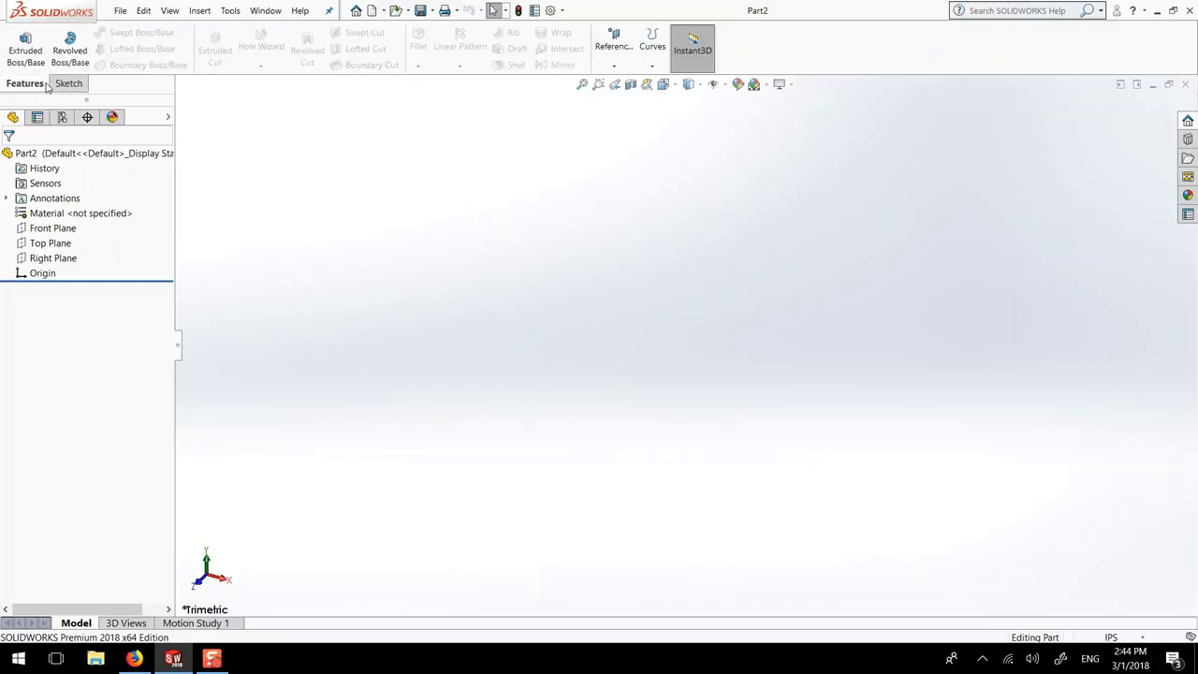
Step: Start a sketch on the Front Plane and launch the Line tool with L
click(70, 85)
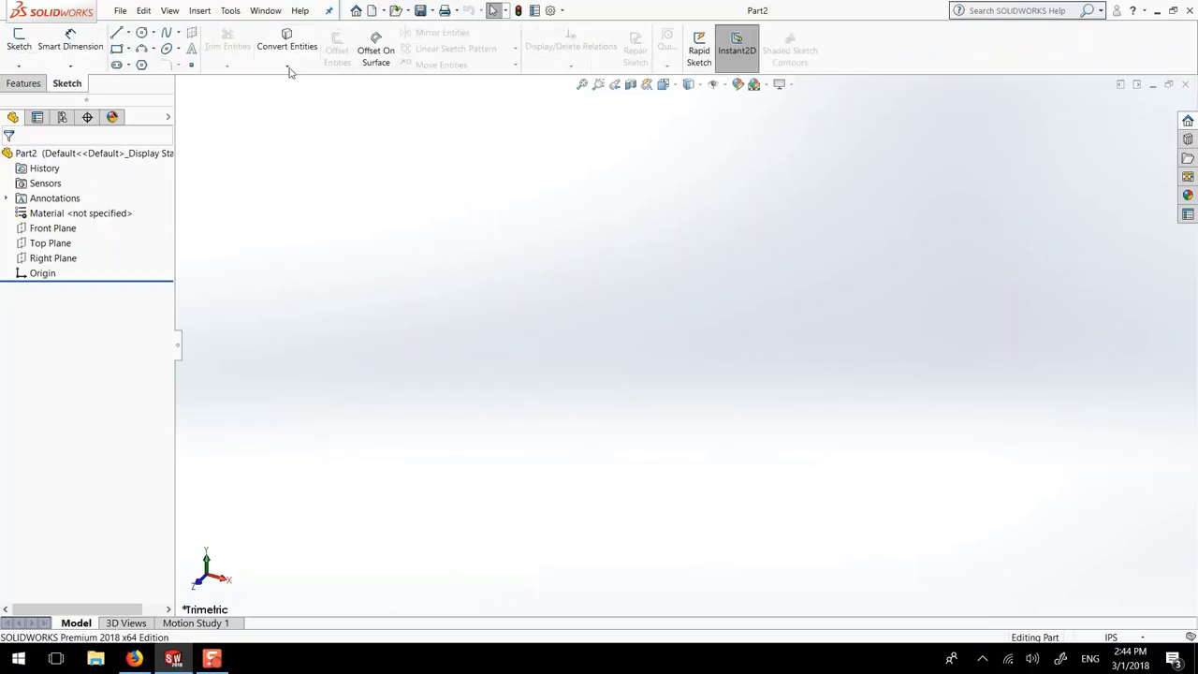
click(45, 229)
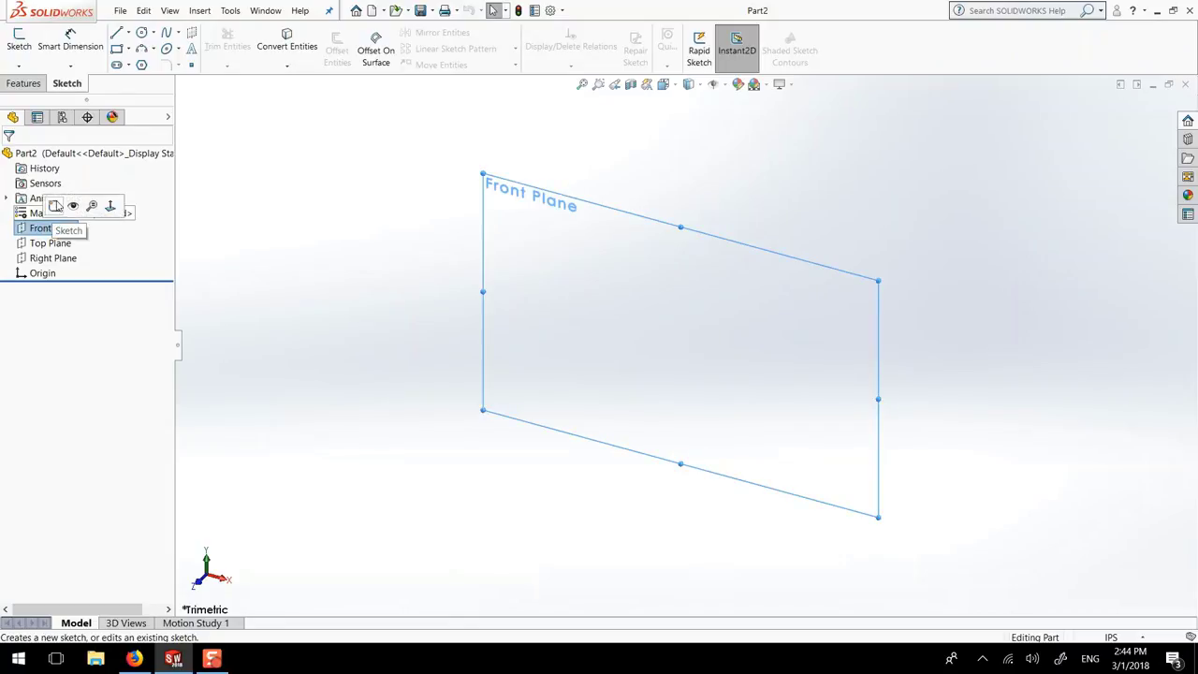
click(55, 207)
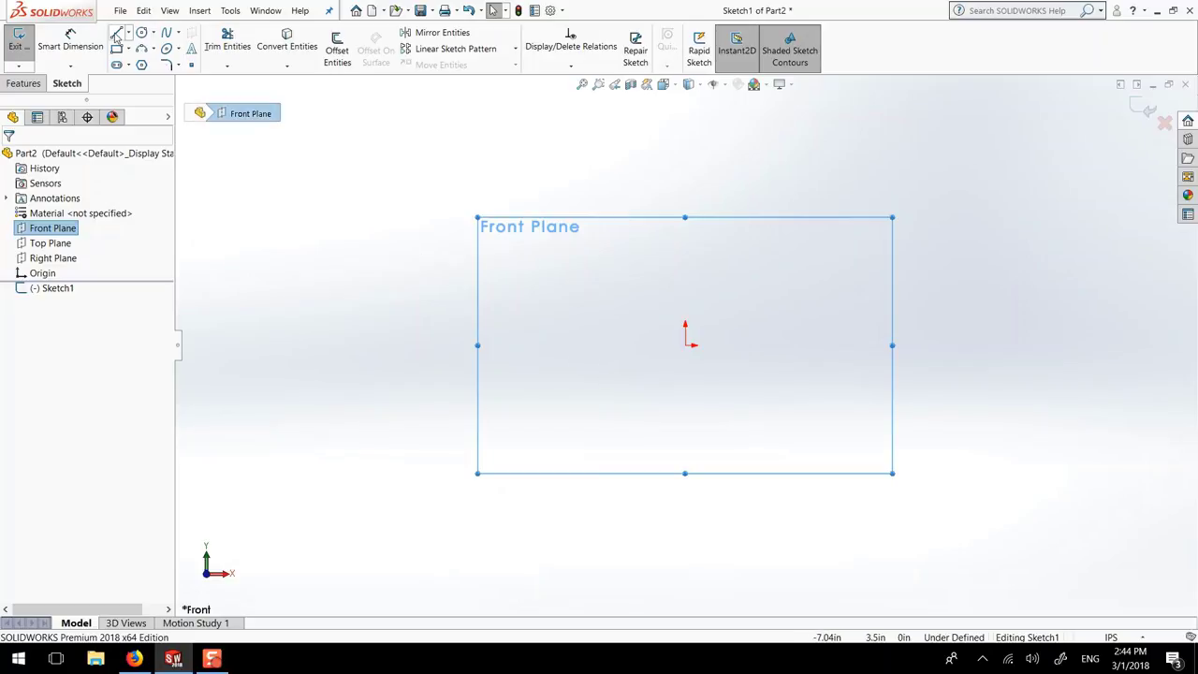
key(l)
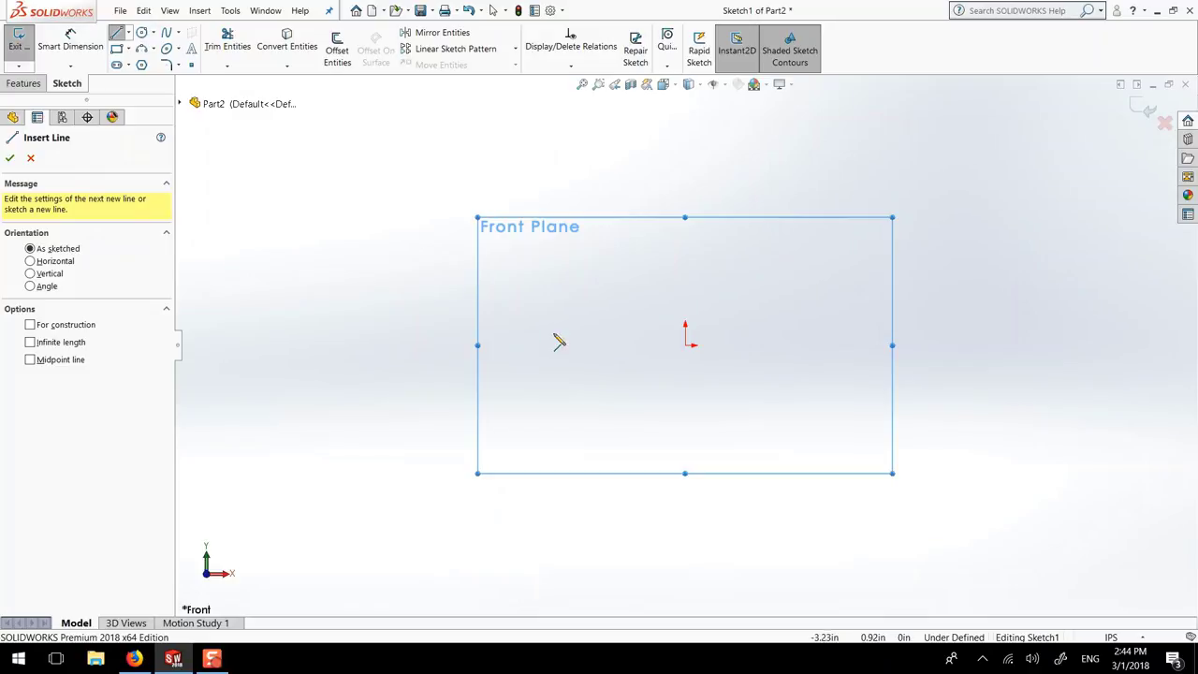
Step: Draw a horizontal line starting at the sketch origin
click(691, 347)
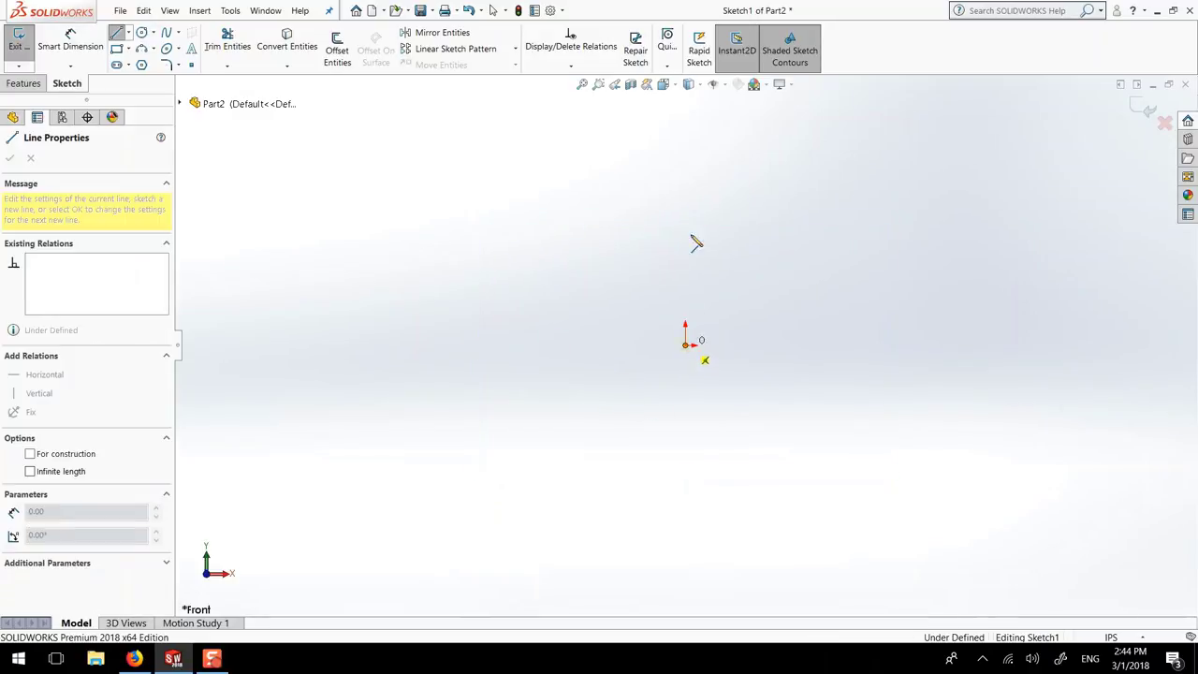
click(949, 346)
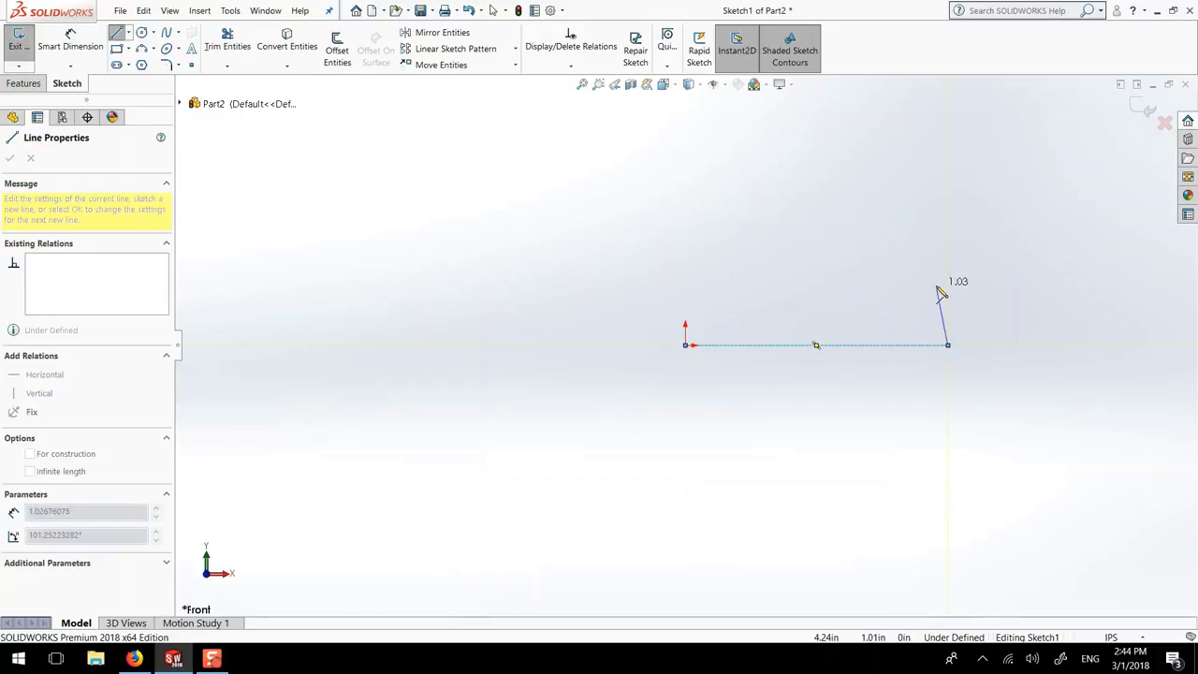
key(Escape)
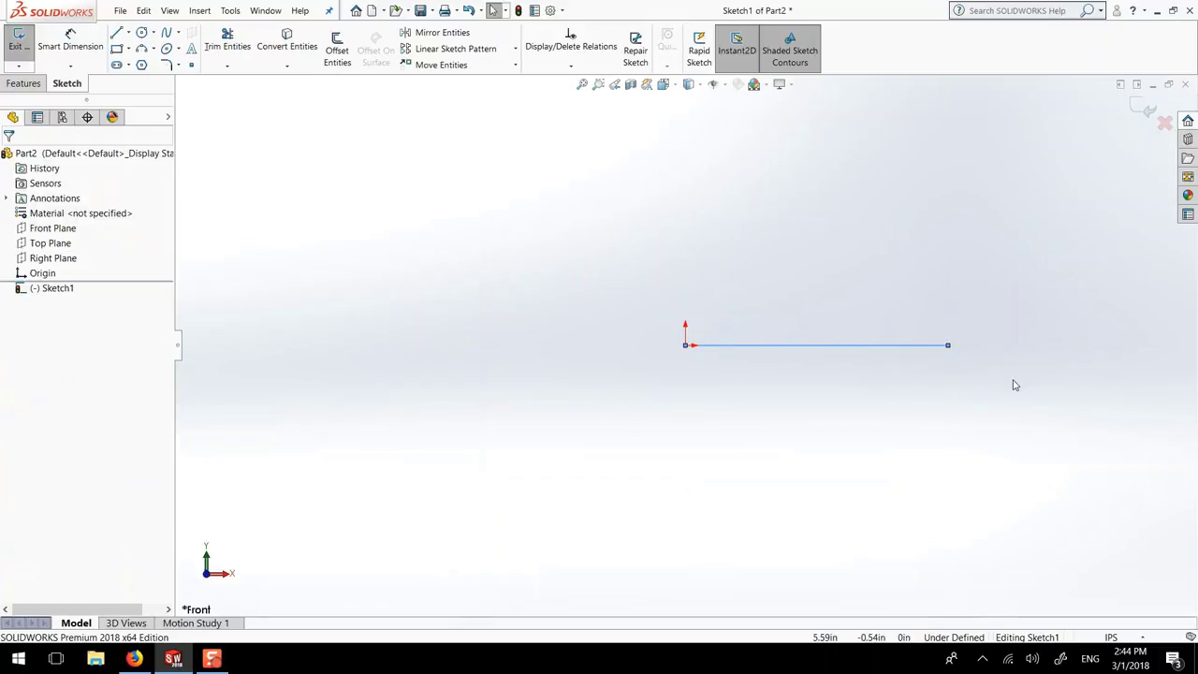
Step: Dimension the horizontal line's length to 90 with Smart Dimension
scroll(999, 388, down, 5)
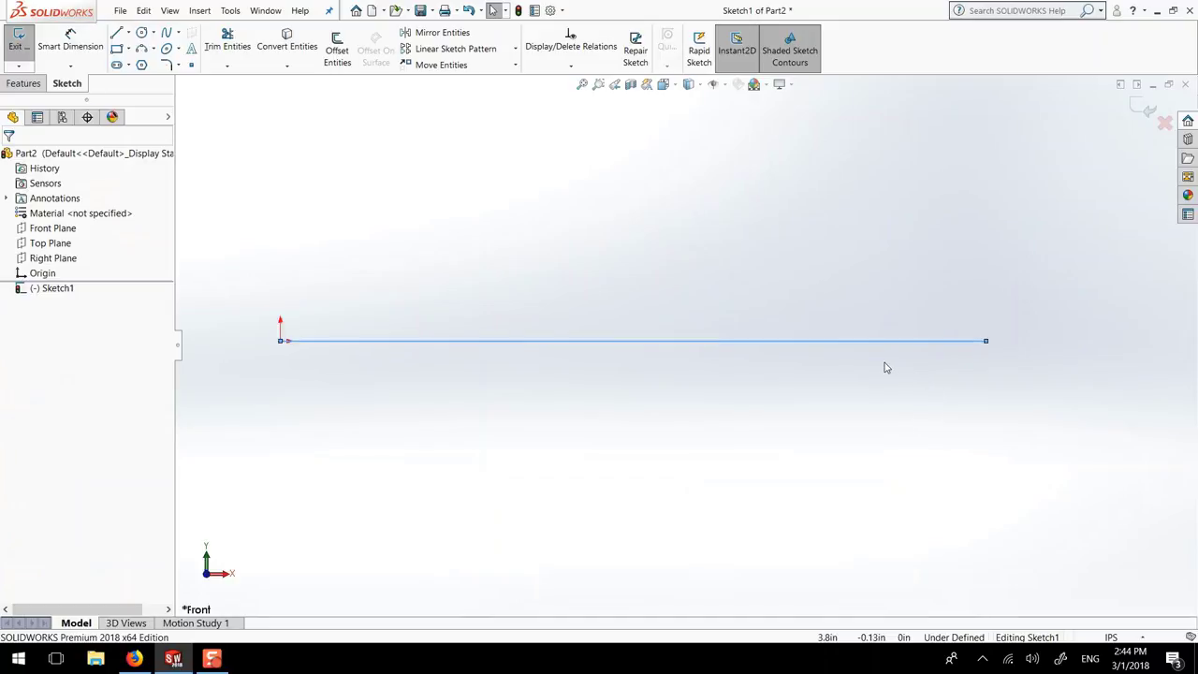
scroll(882, 366, up, 3)
click(73, 36)
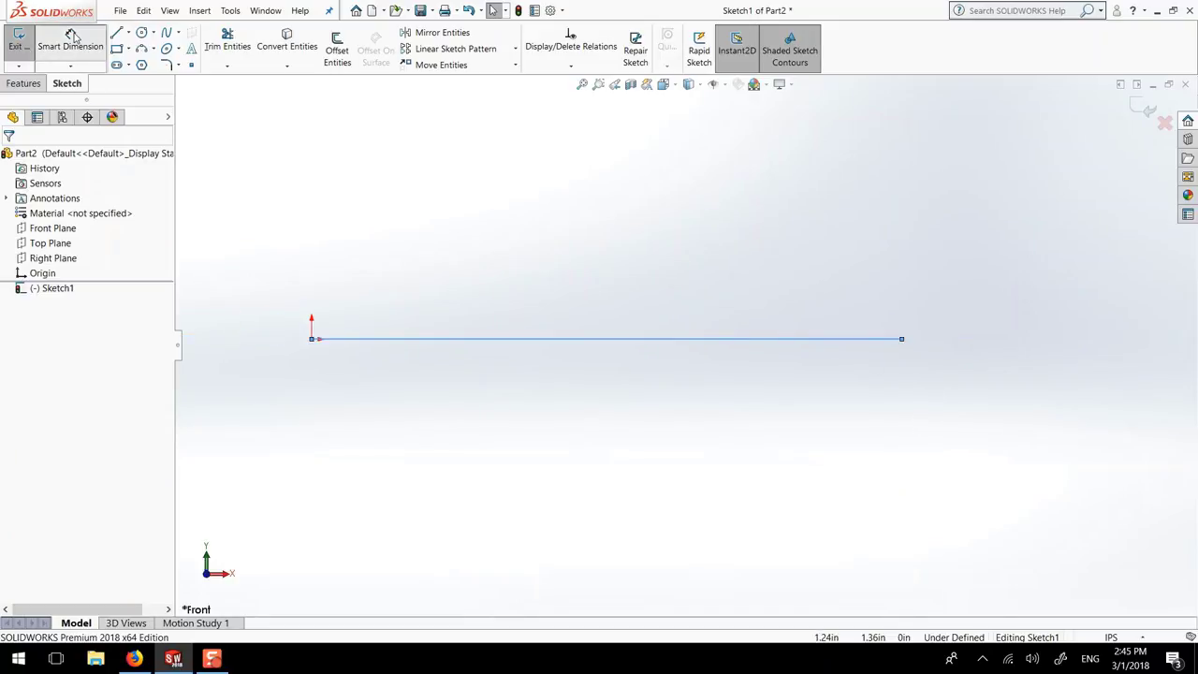
click(475, 344)
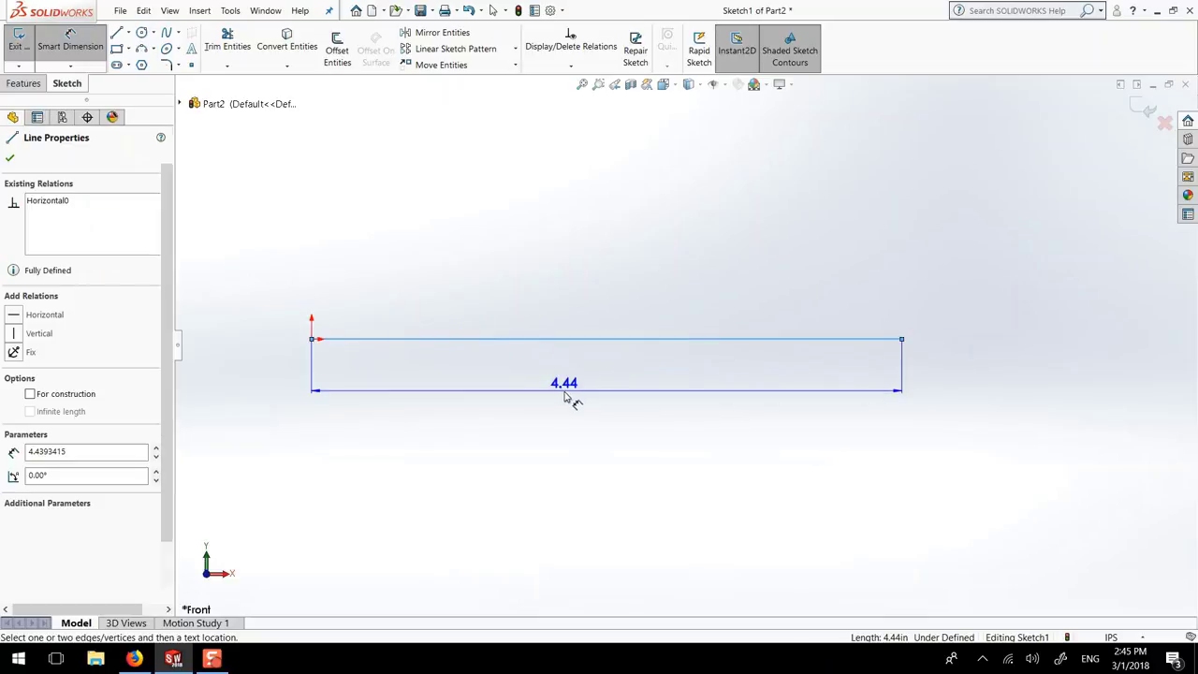
click(564, 398)
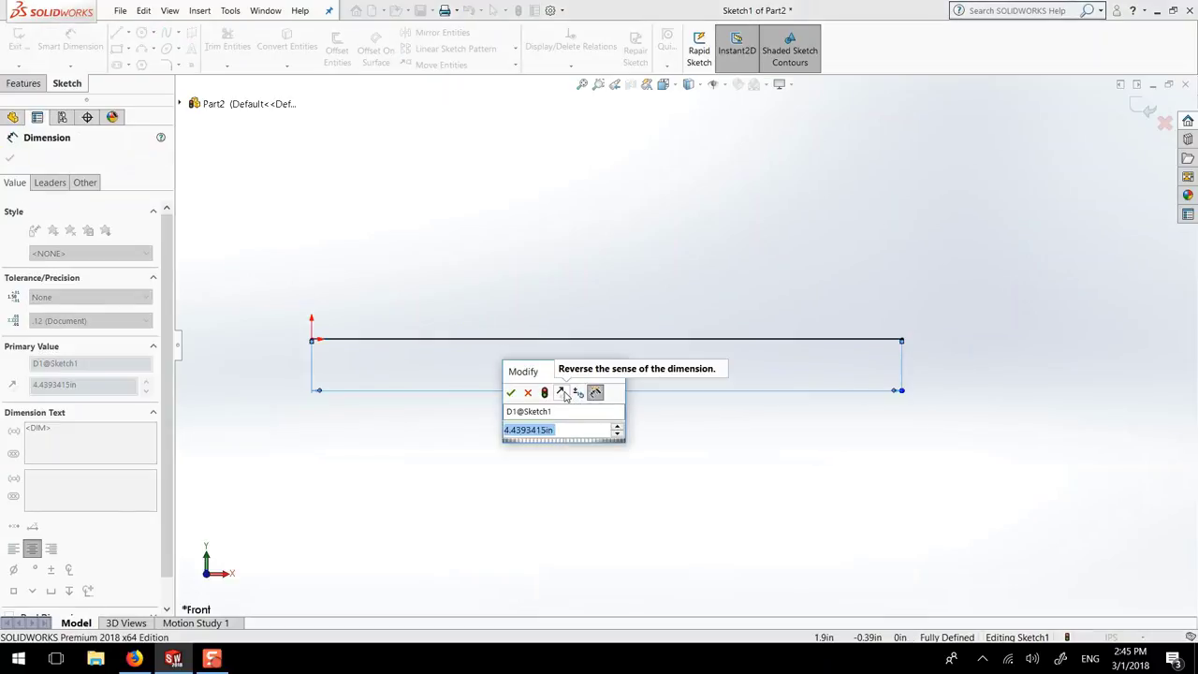
text(90)
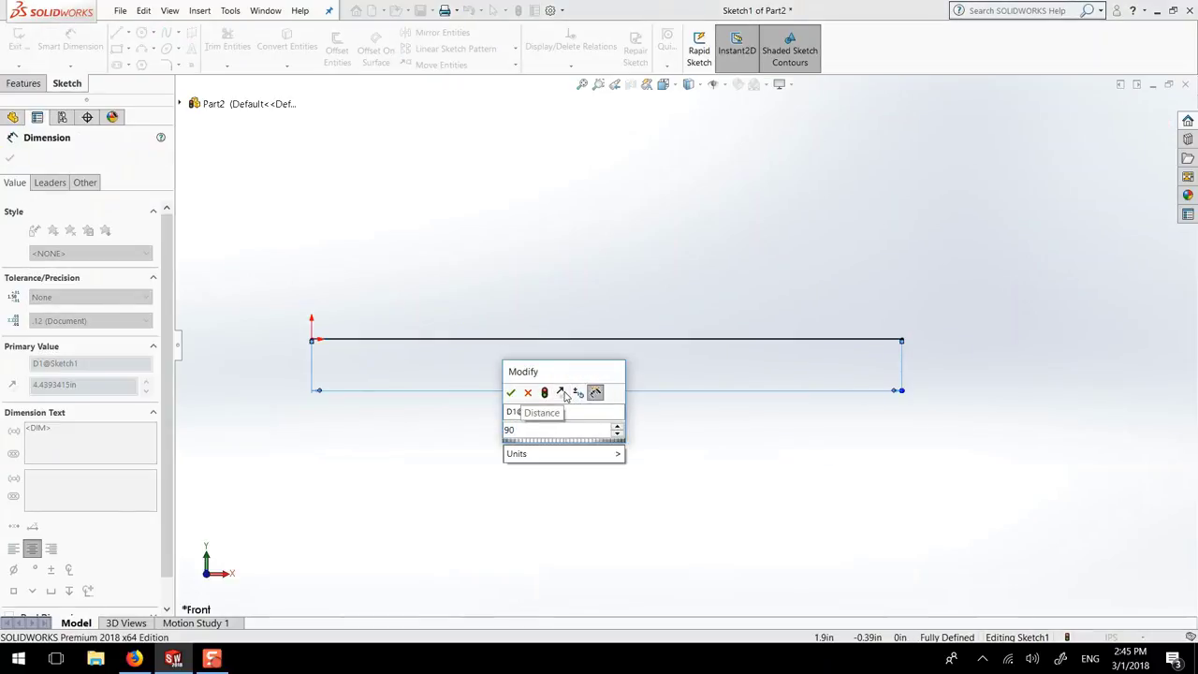
key(Return)
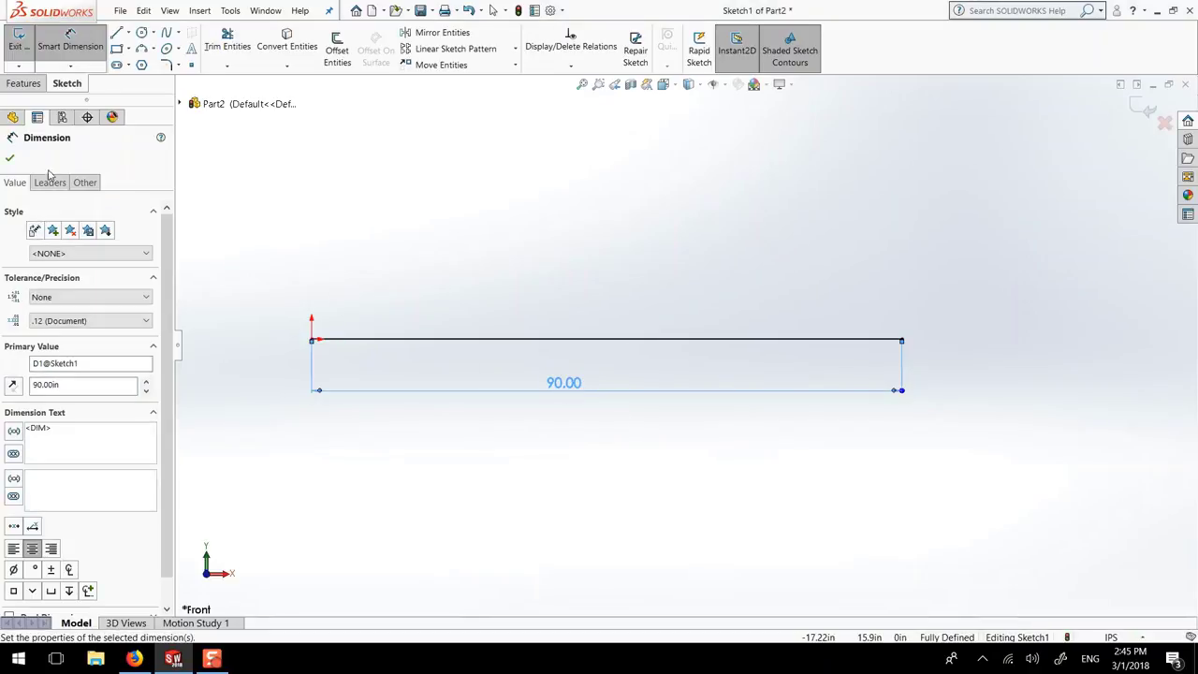
click(10, 160)
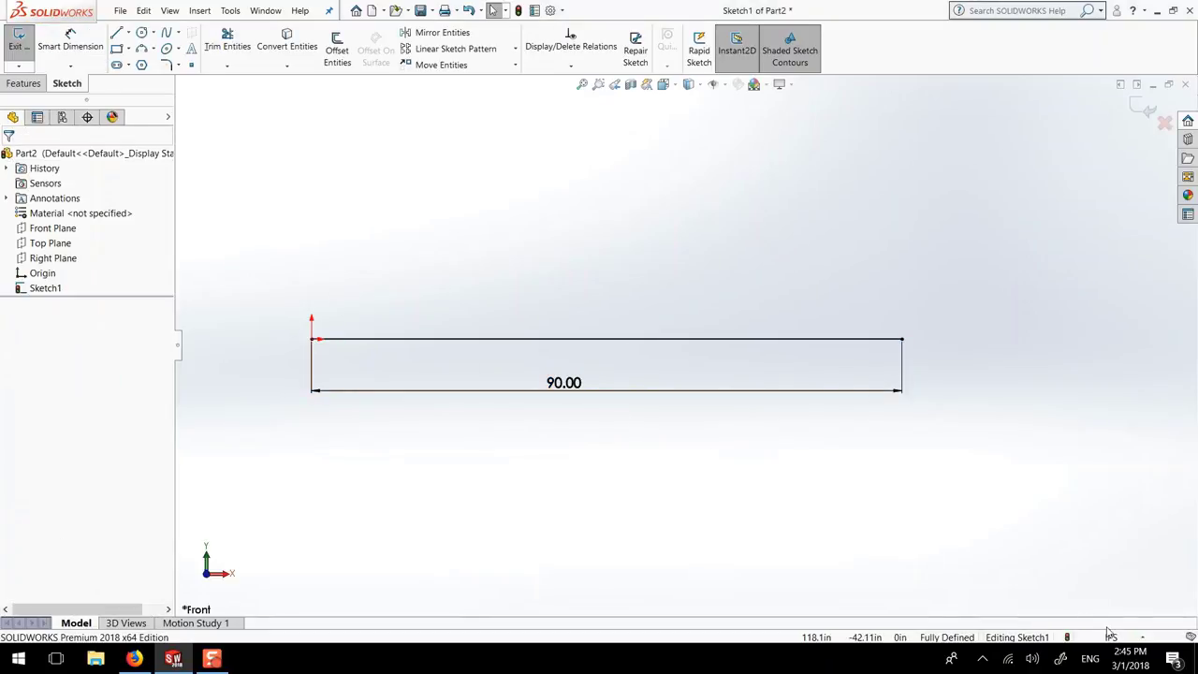
Step: Set the document units to CGS with three-decimal length precision
click(1111, 637)
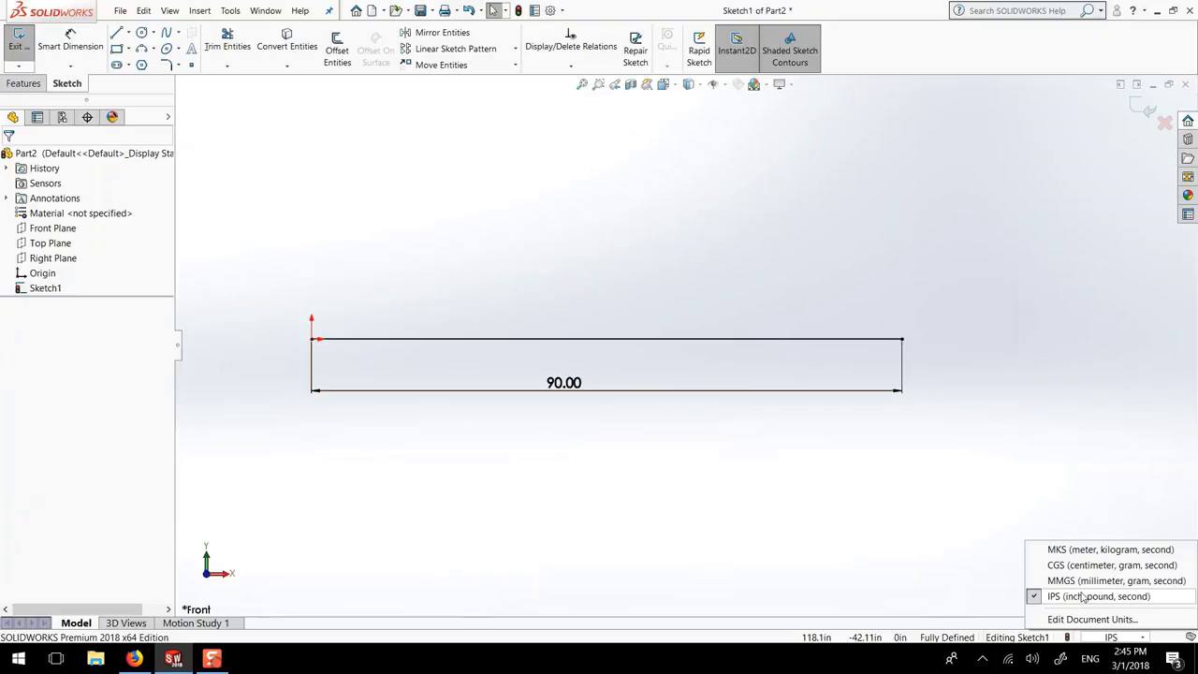
click(1092, 619)
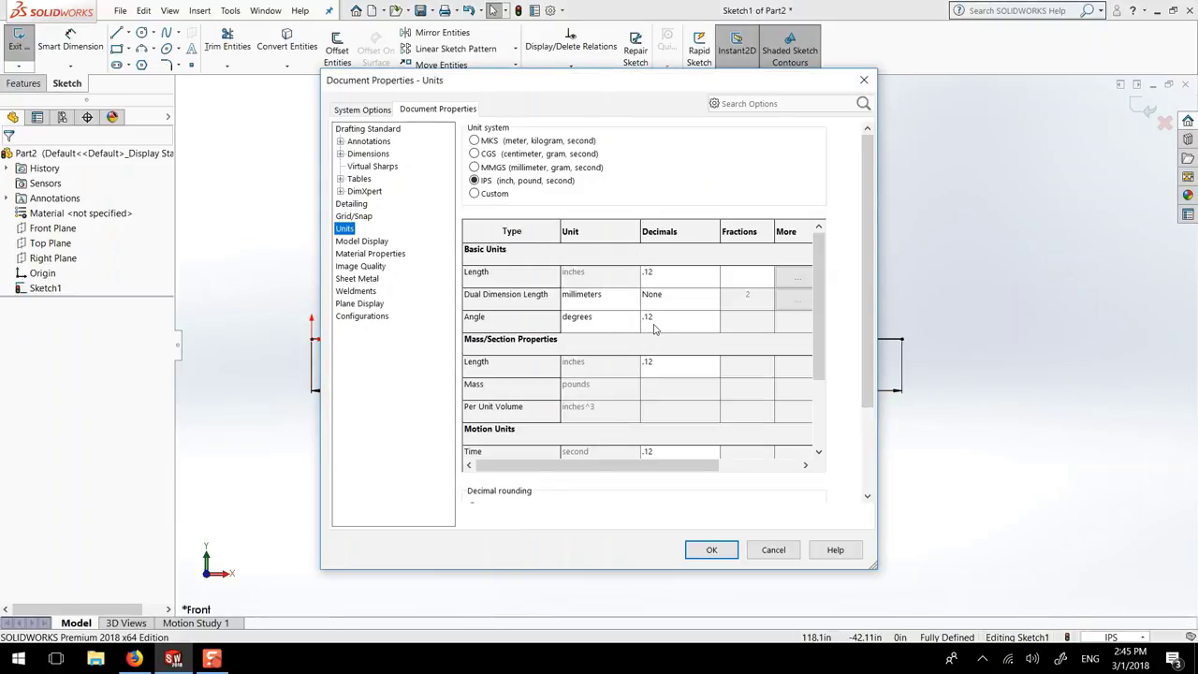
click(662, 276)
click(715, 273)
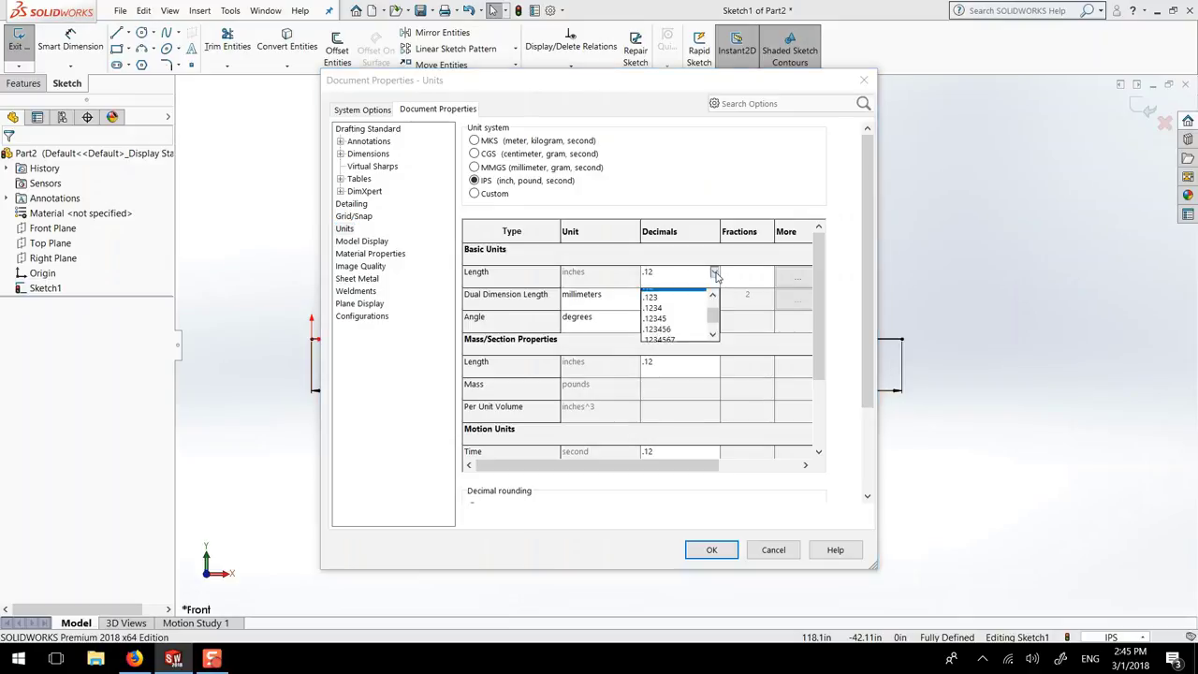
click(670, 305)
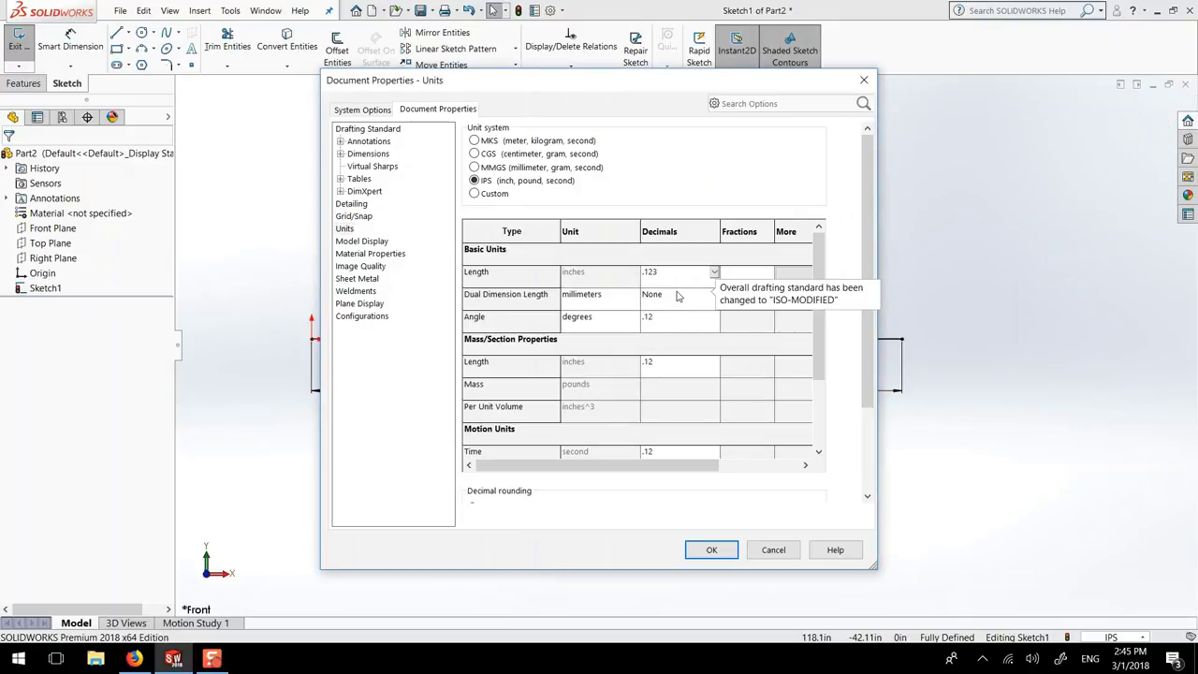
click(715, 549)
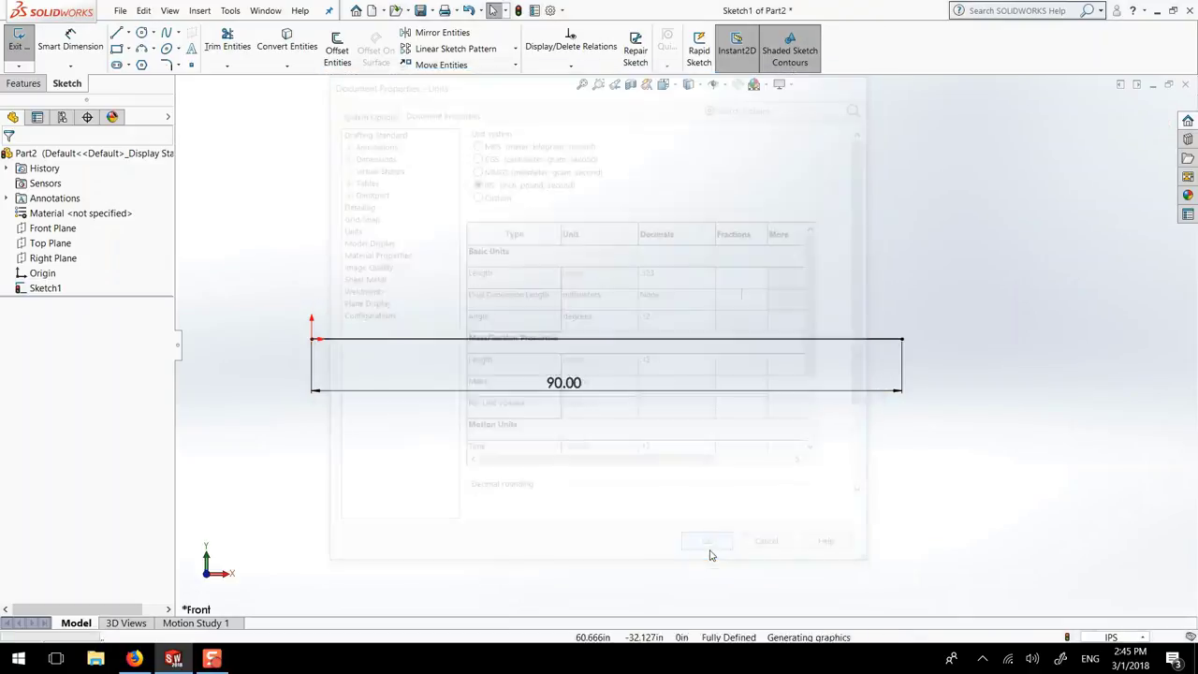
click(1132, 638)
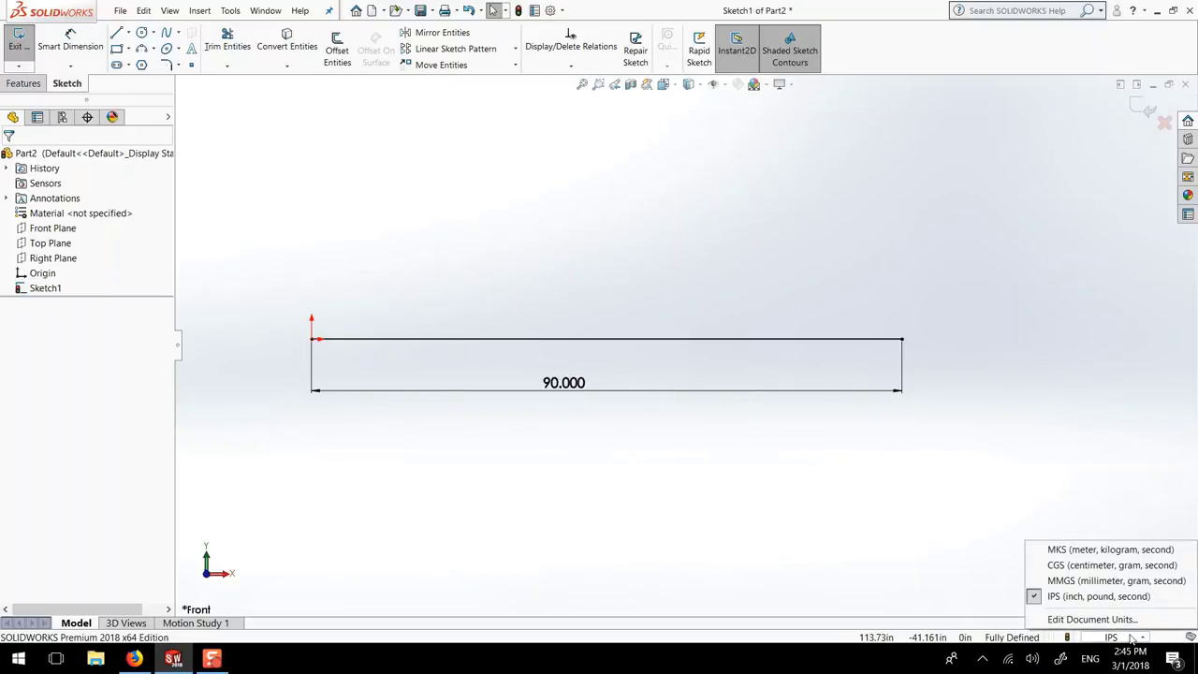
click(1098, 566)
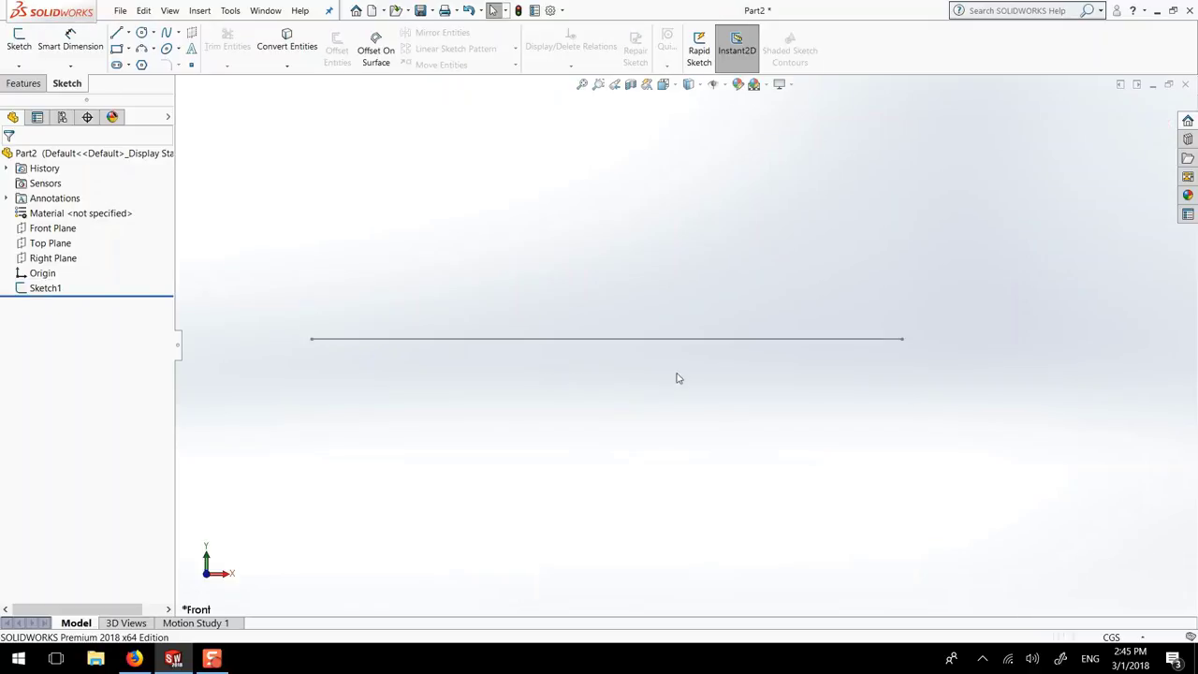
Step: Reopen Sketch1 and change the 228.600 base-line dimension to 90
click(37, 290)
click(51, 251)
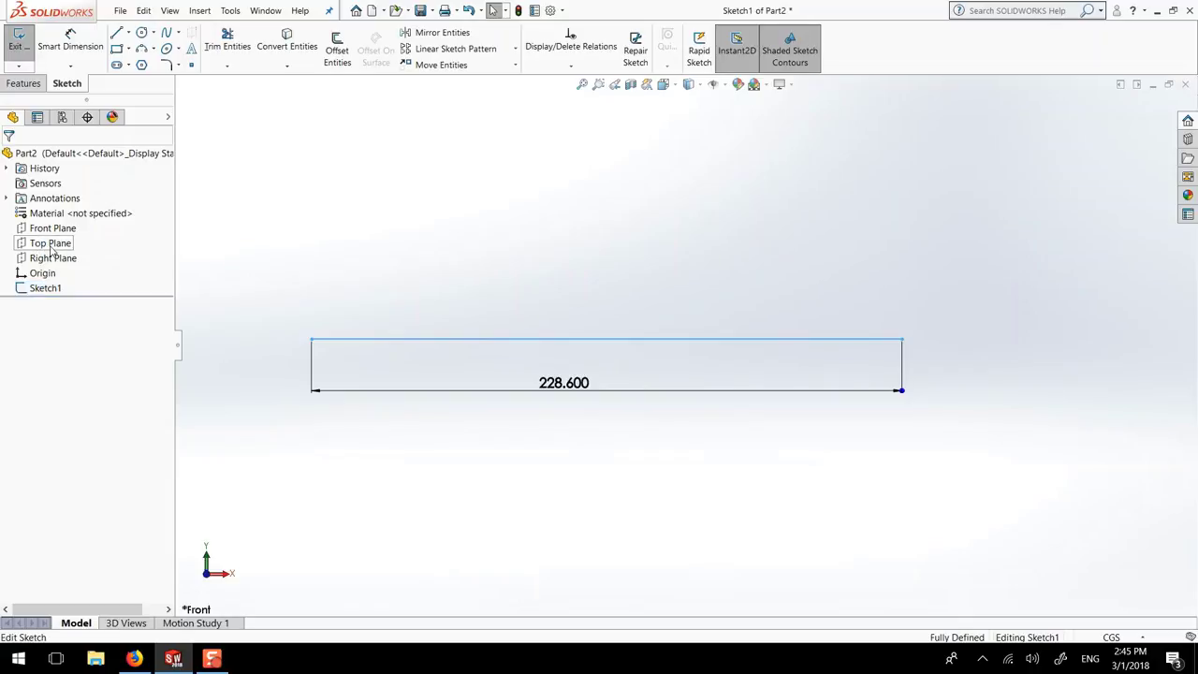
click(563, 386)
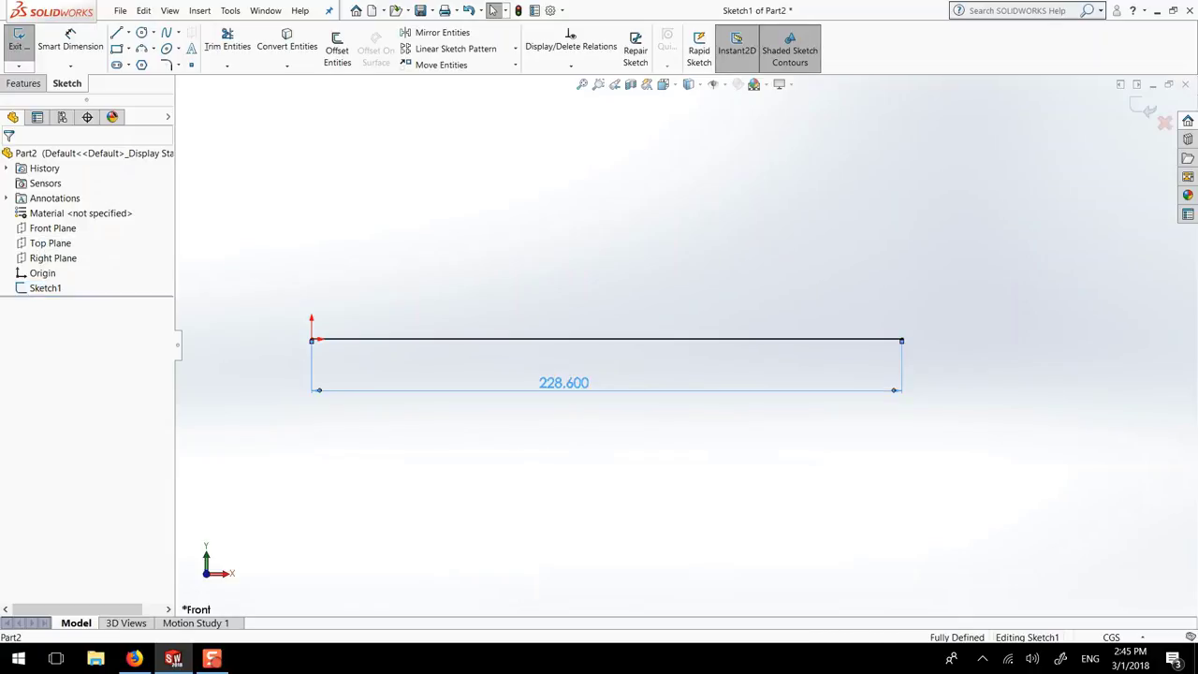
double_click(553, 383)
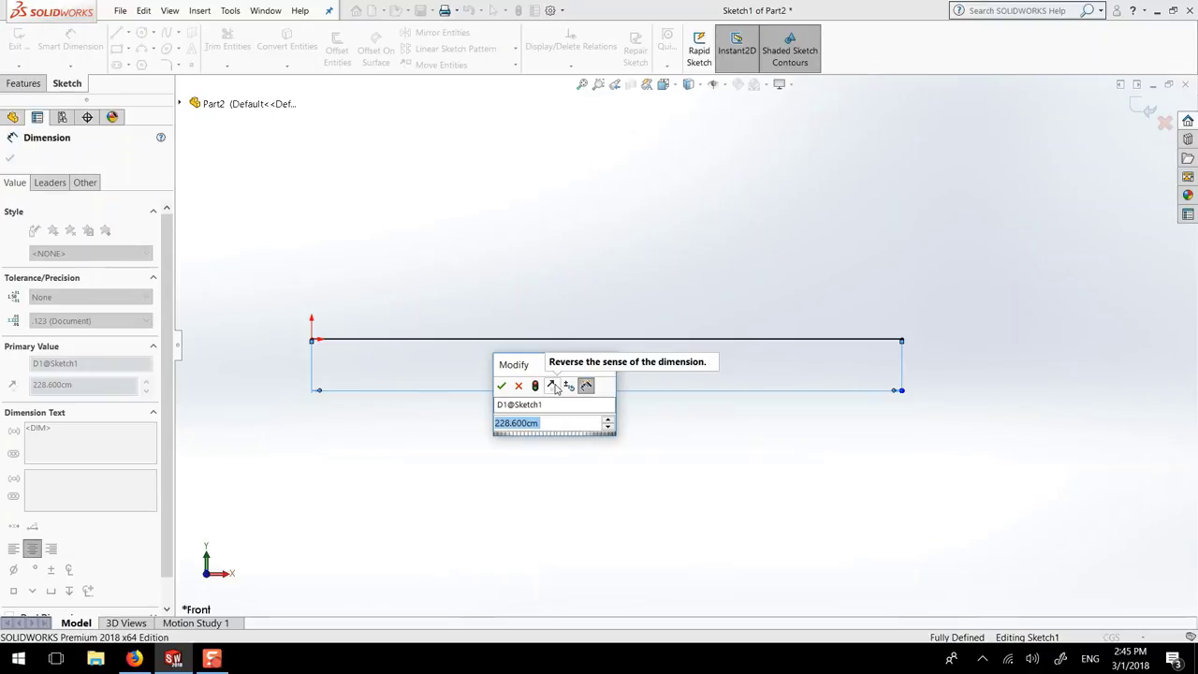
text(90)
key(Return)
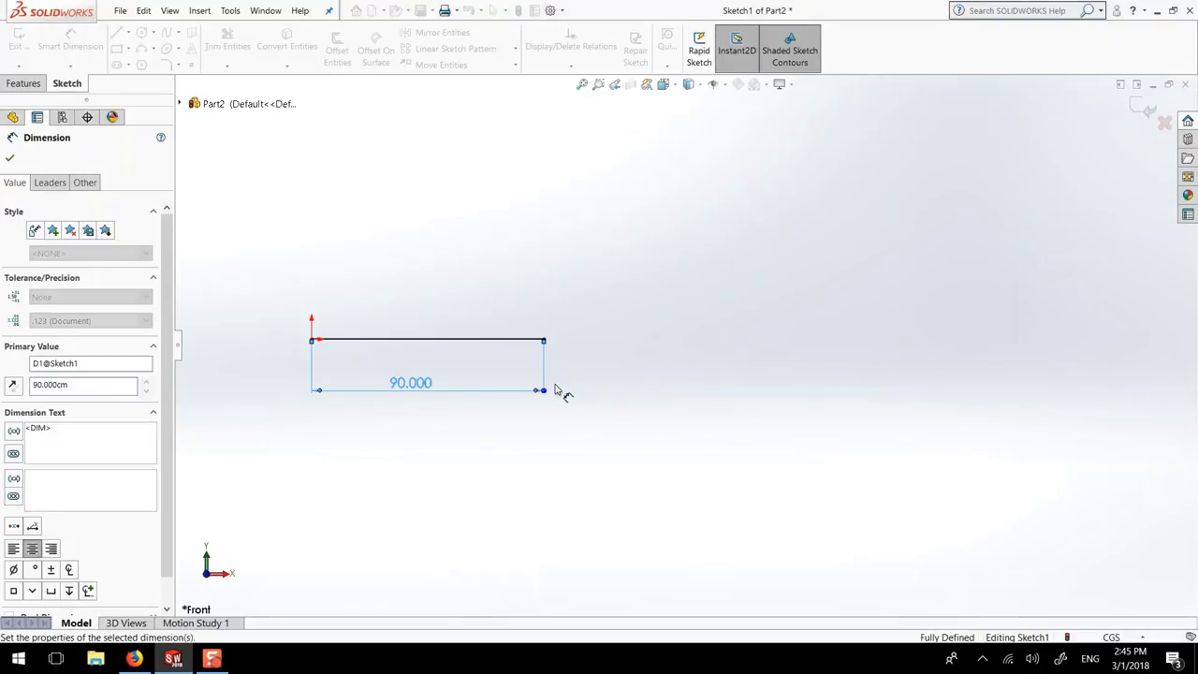
click(9, 160)
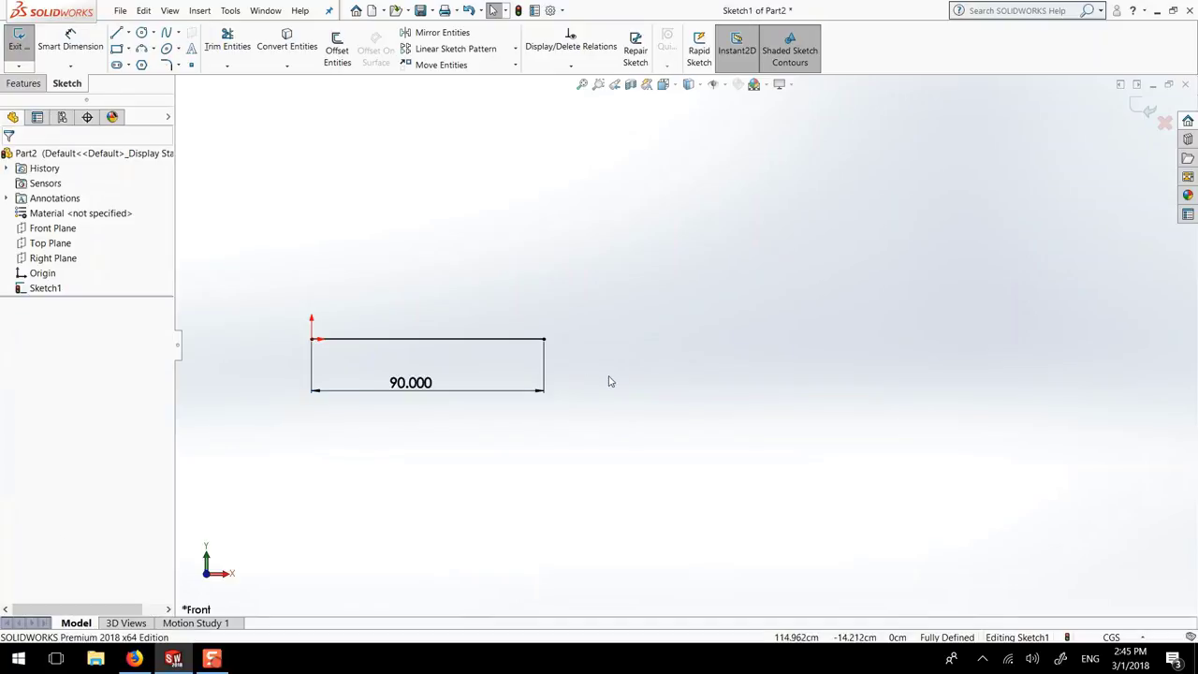
Step: Zoom and pan to frame the shortened 90 base line in the view
scroll(423, 289, up, 2)
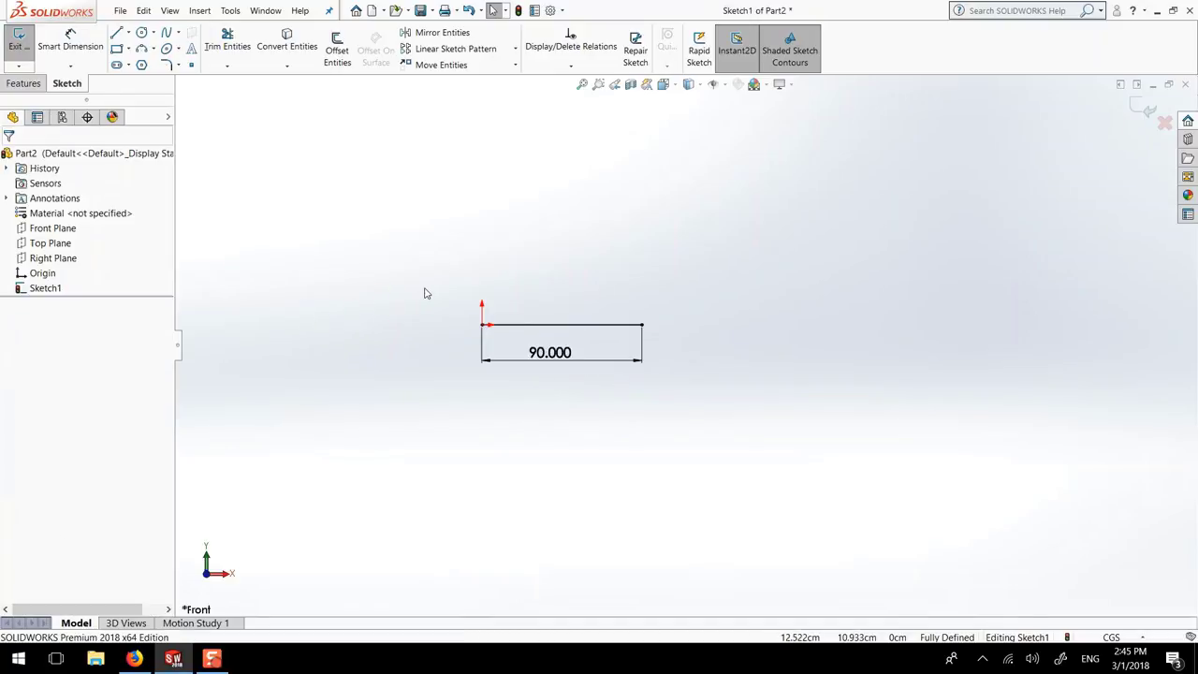
scroll(527, 324, down, 5)
scroll(634, 329, up, 2)
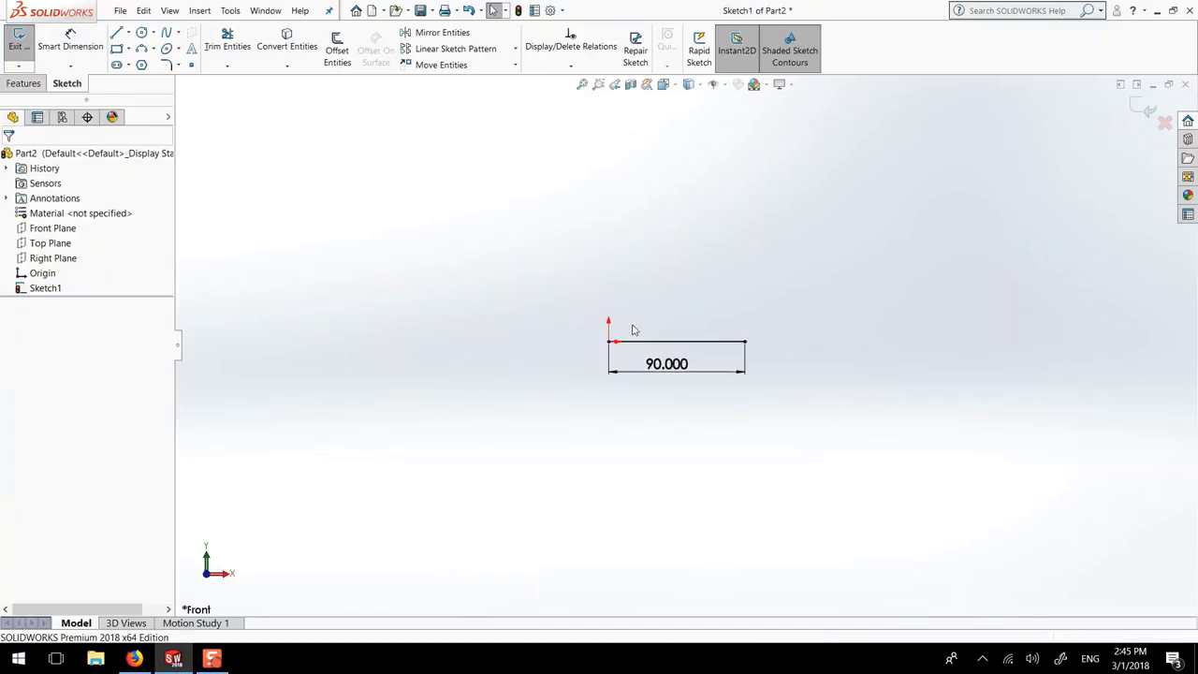
scroll(591, 334, down, 1)
scroll(439, 373, down, 1)
scroll(759, 375, down, 1)
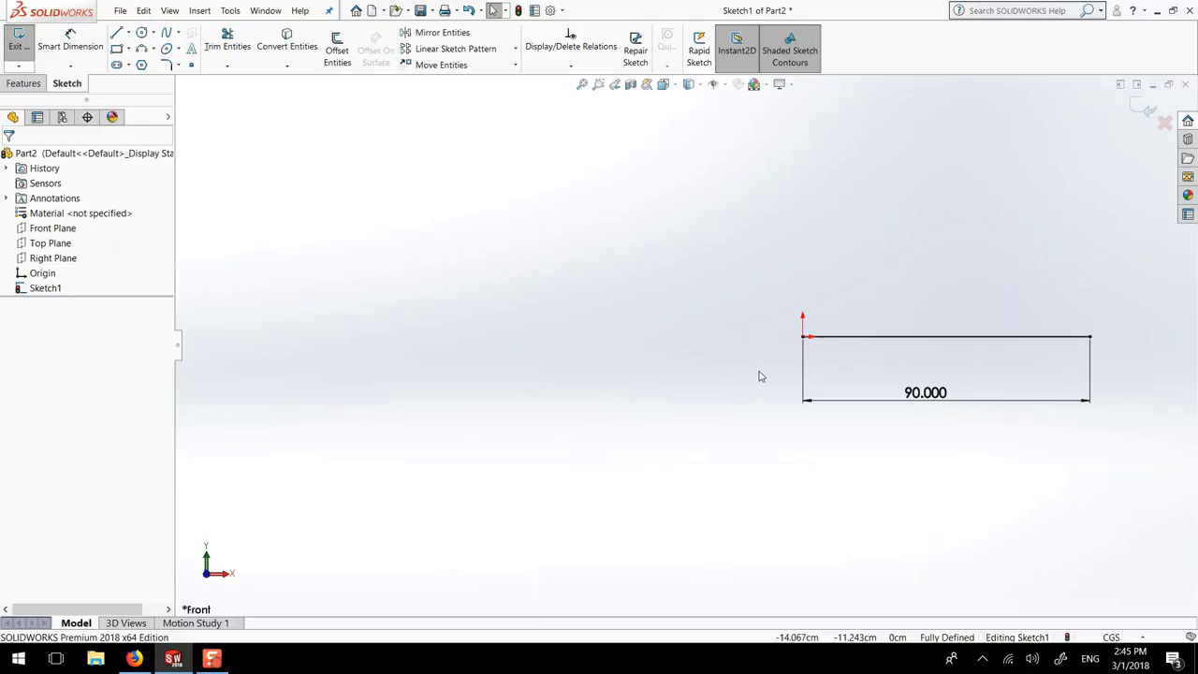
scroll(783, 350, up, 2)
scroll(817, 307, down, 1)
scroll(816, 318, down, 1)
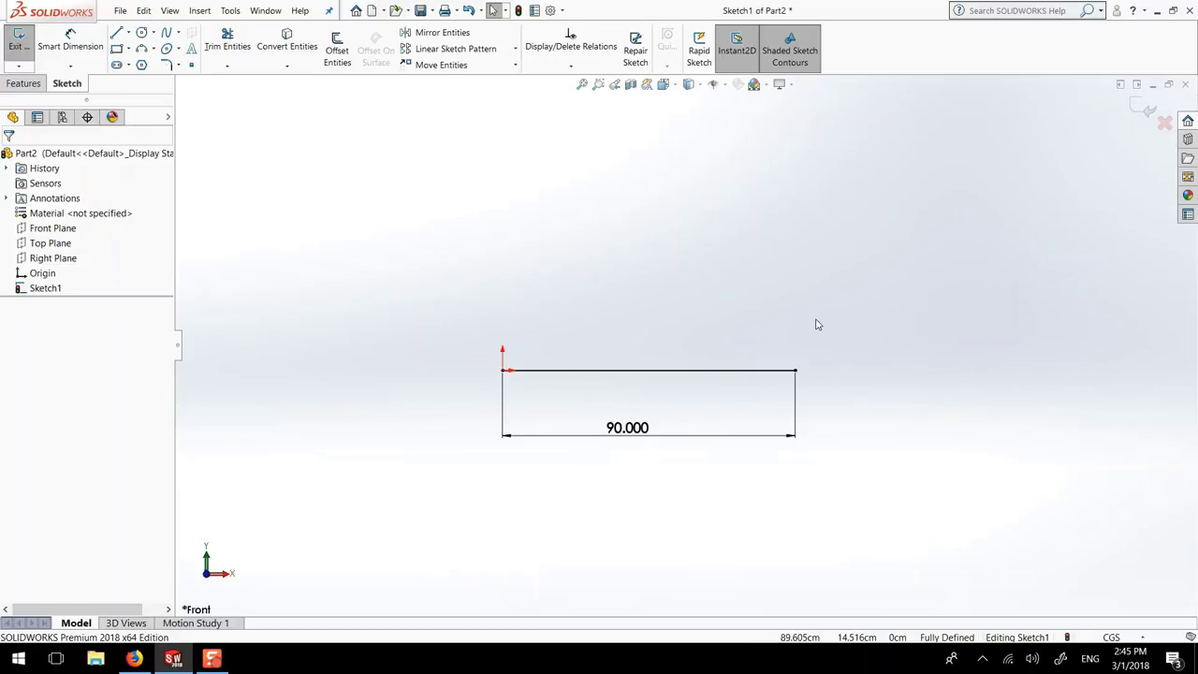
scroll(811, 324, up, 1)
scroll(796, 324, down, 1)
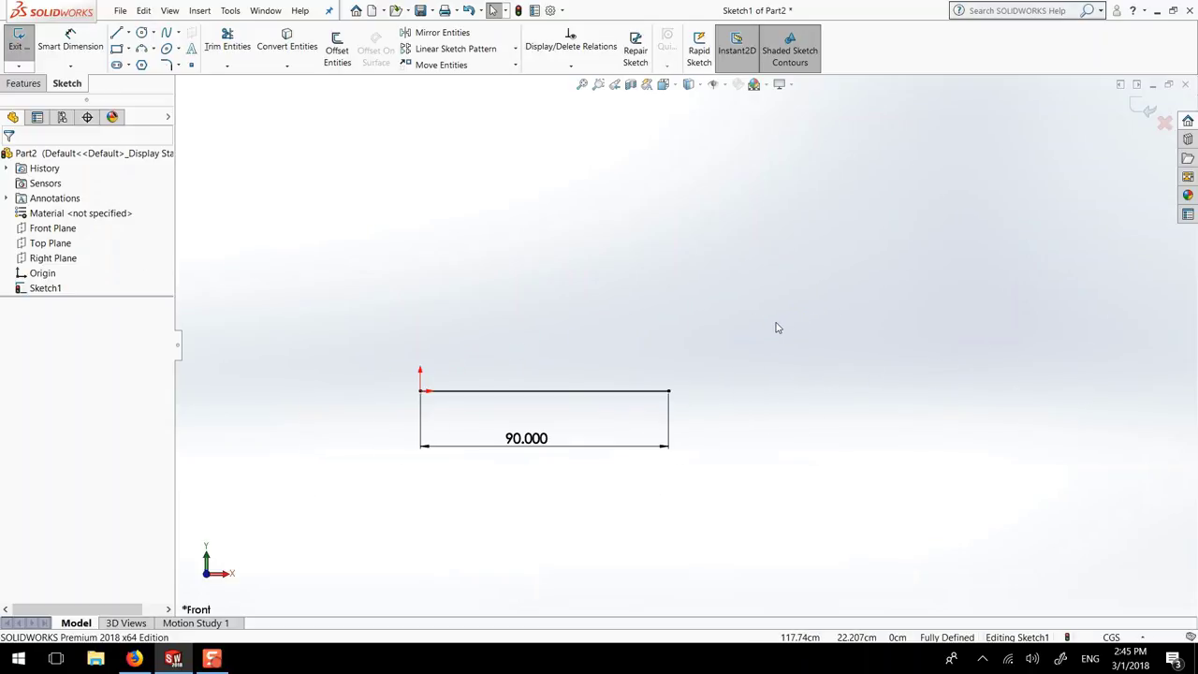
scroll(712, 320, down, 1)
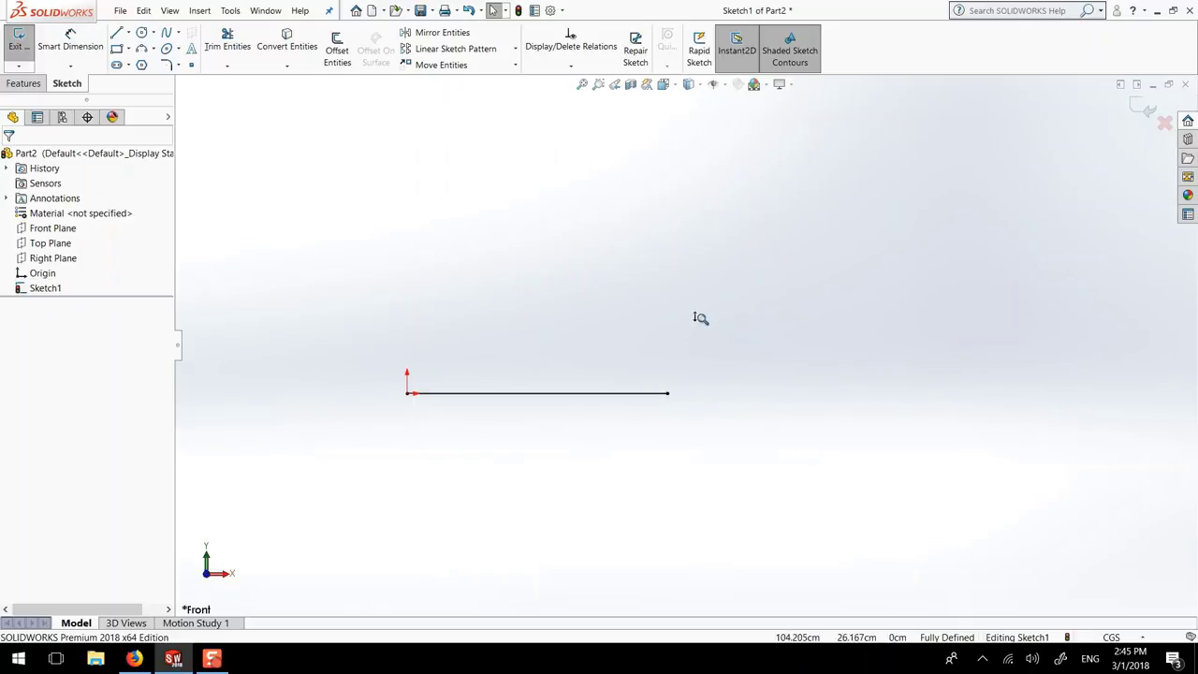
scroll(651, 345, up, 2)
ctrl+middle_drag(654, 349, 566, 337)
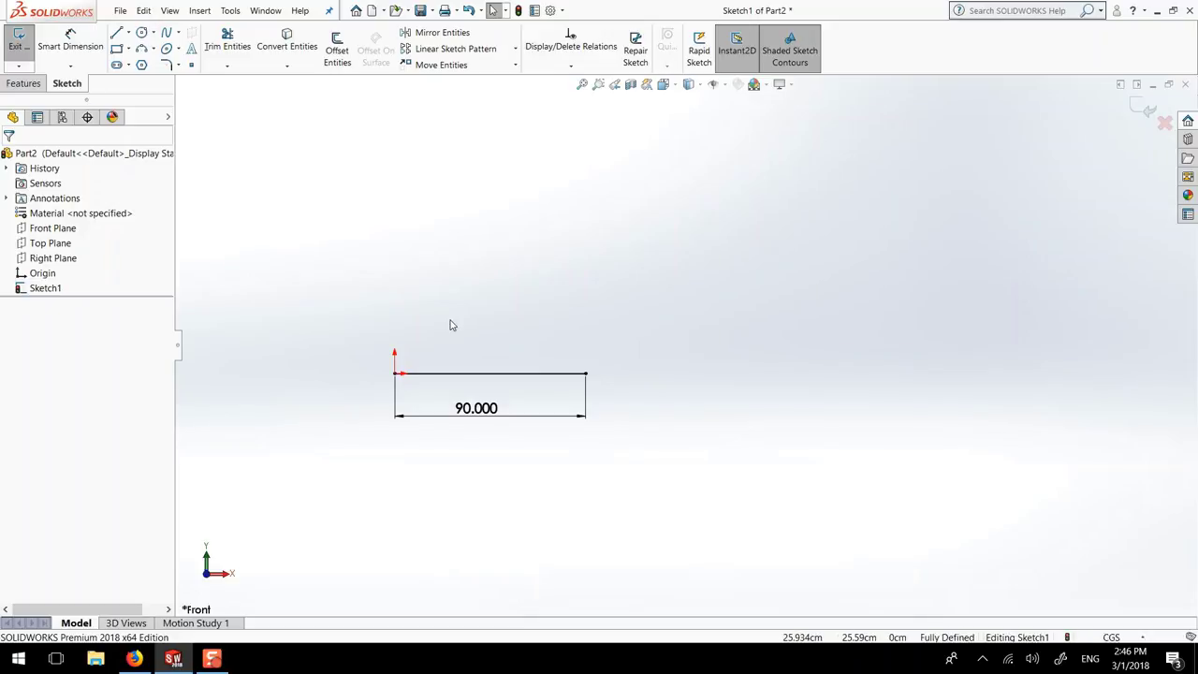
mouse_move(450, 325)
ctrl+middle_down()
mouse_move(462, 358)
mouse_move(796, 409)
mouse_move(976, 307)
mouse_move(361, 203)
mouse_move(615, 334)
ctrl+middle_up()
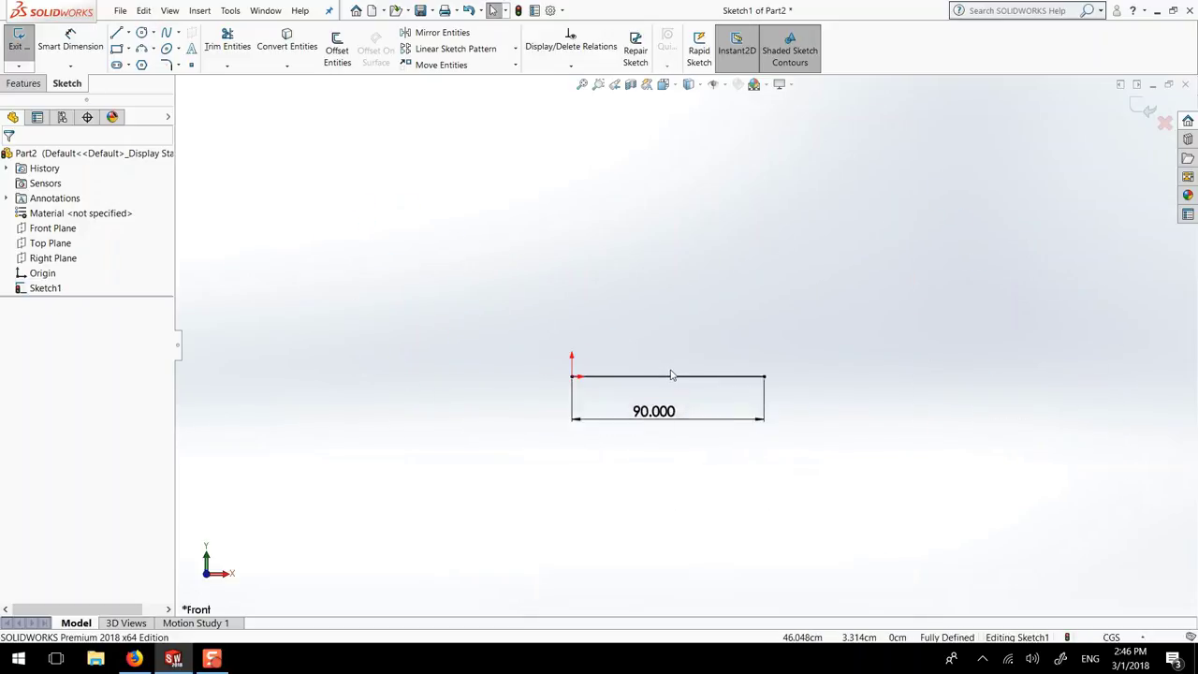
scroll(665, 380, down, 3)
Step: Draw a vertical line up from the base line's left end and dimension it to 70
key(l)
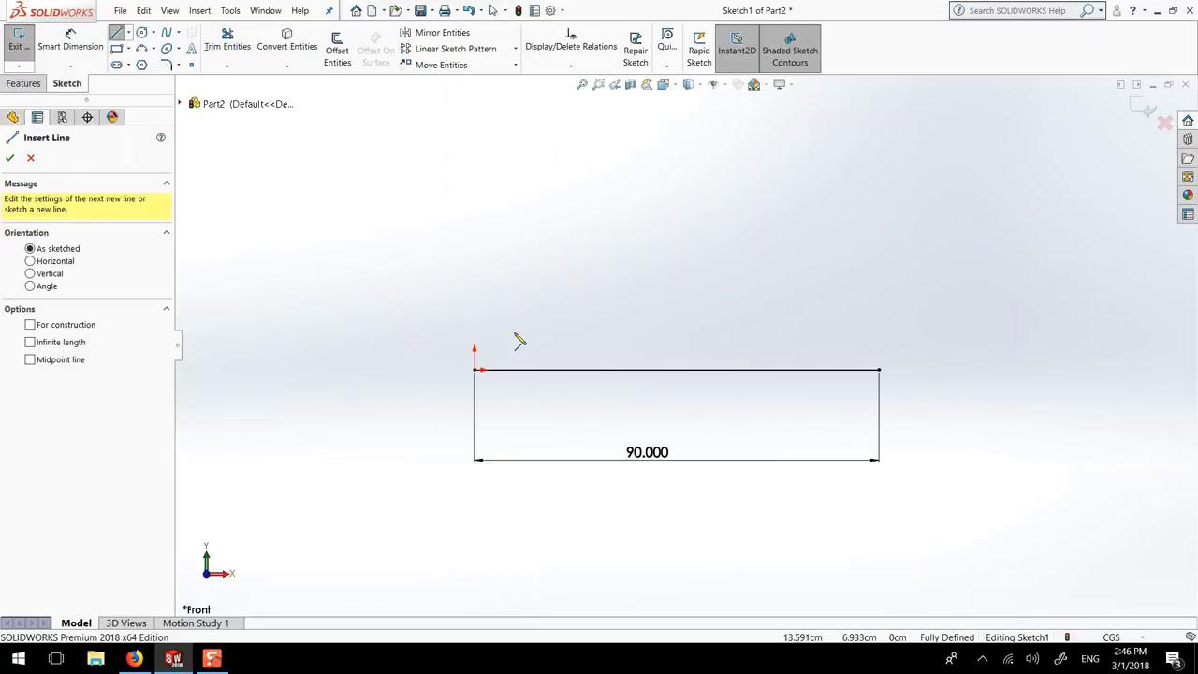
click(474, 369)
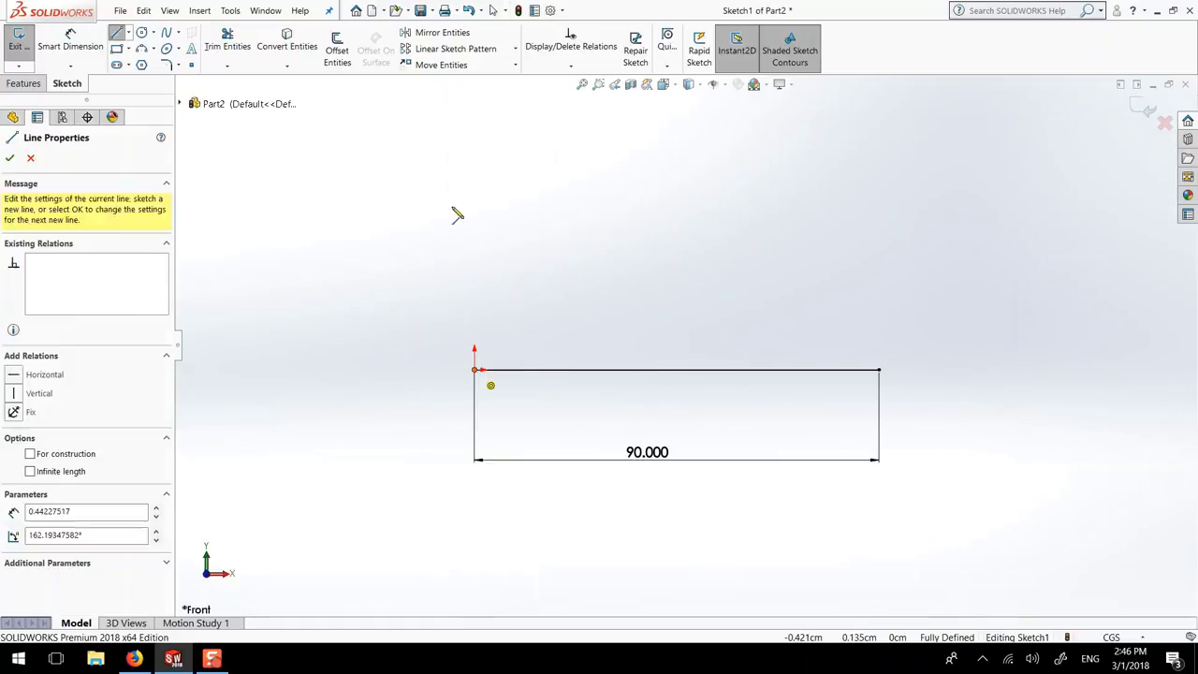
click(474, 153)
key(Escape)
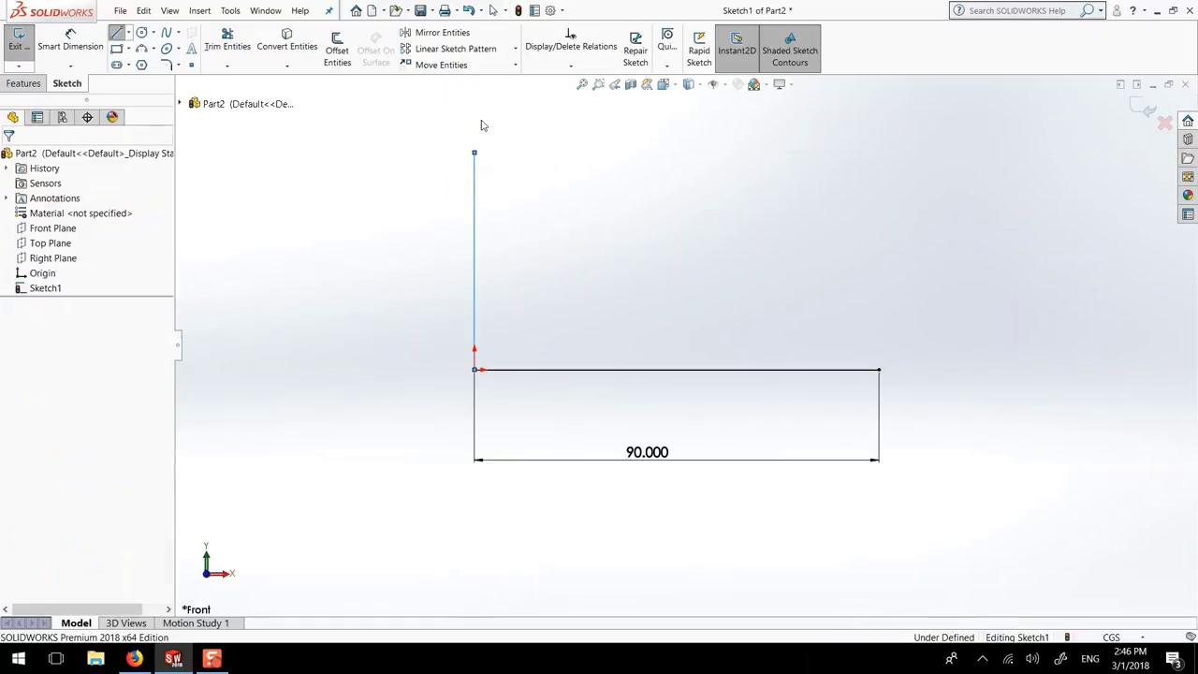
key(d)
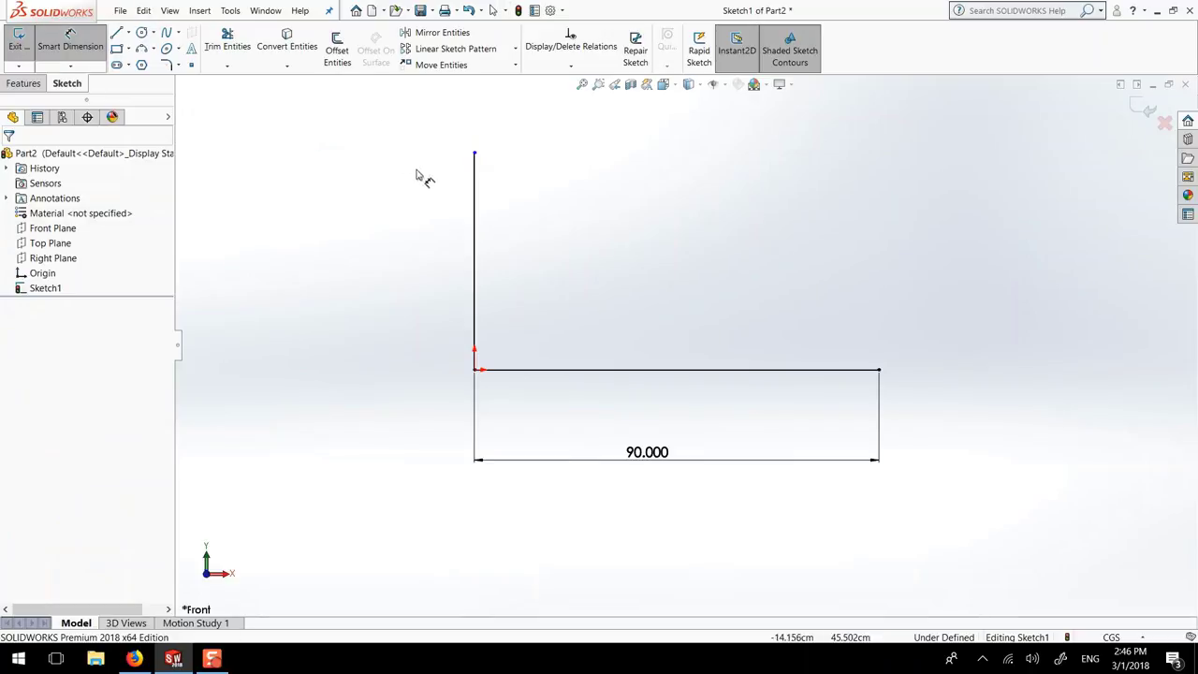
click(475, 193)
click(423, 226)
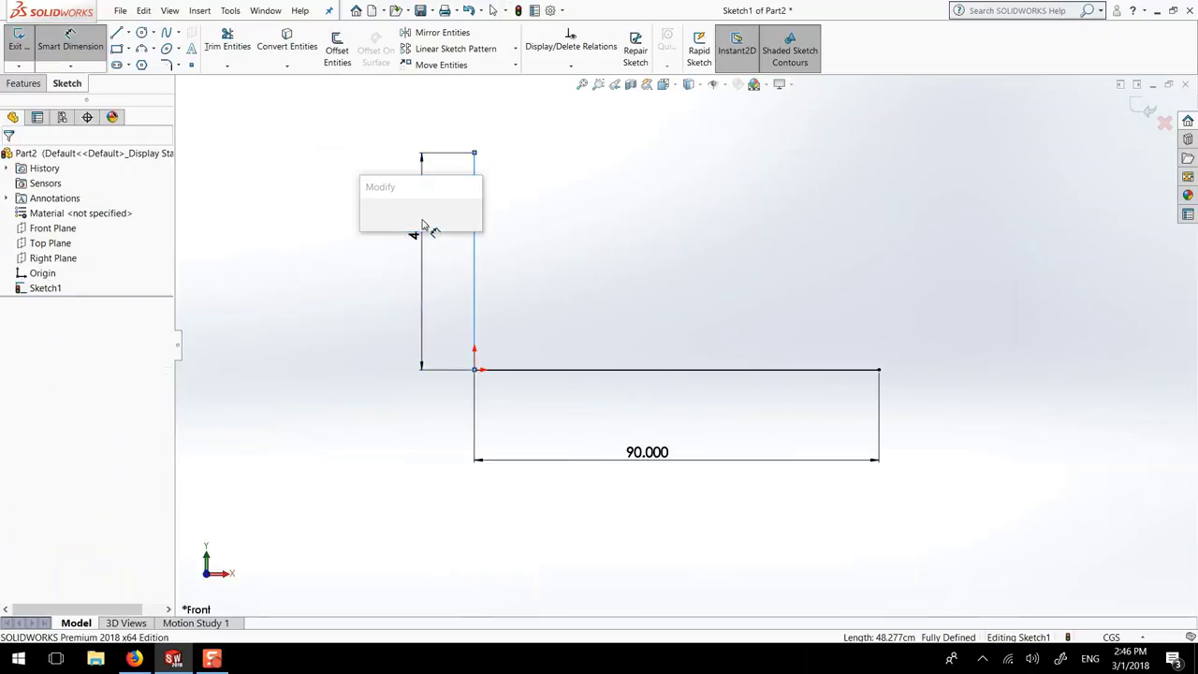
text(70)
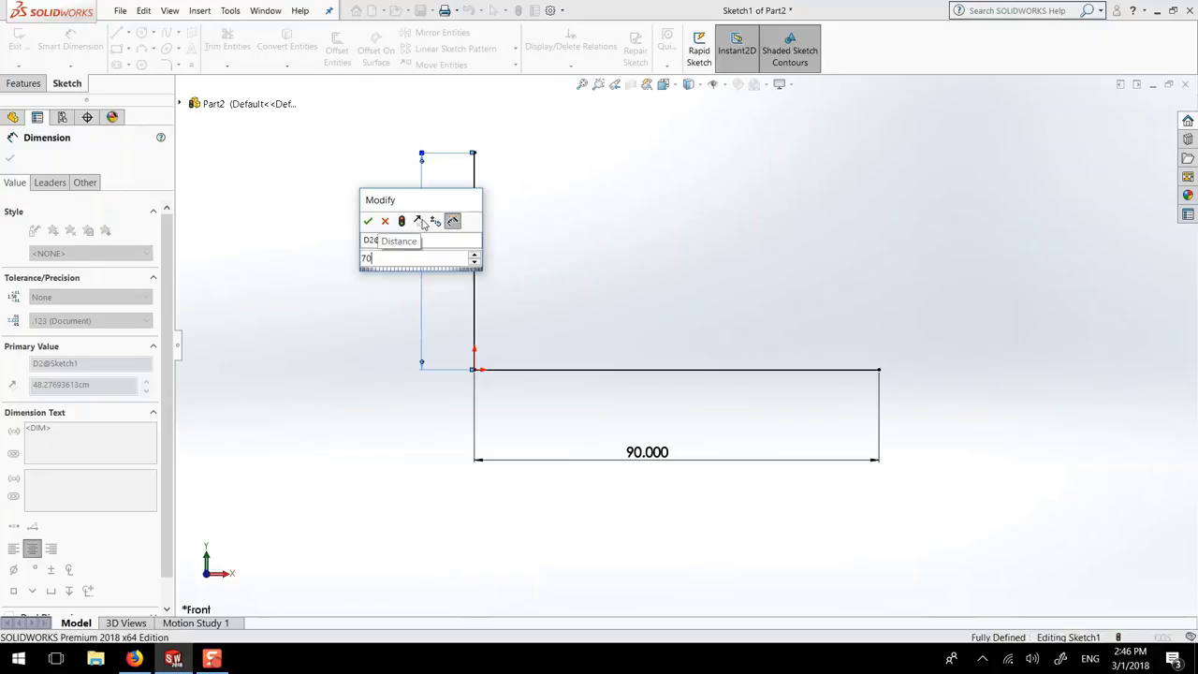
key(Return)
click(7, 154)
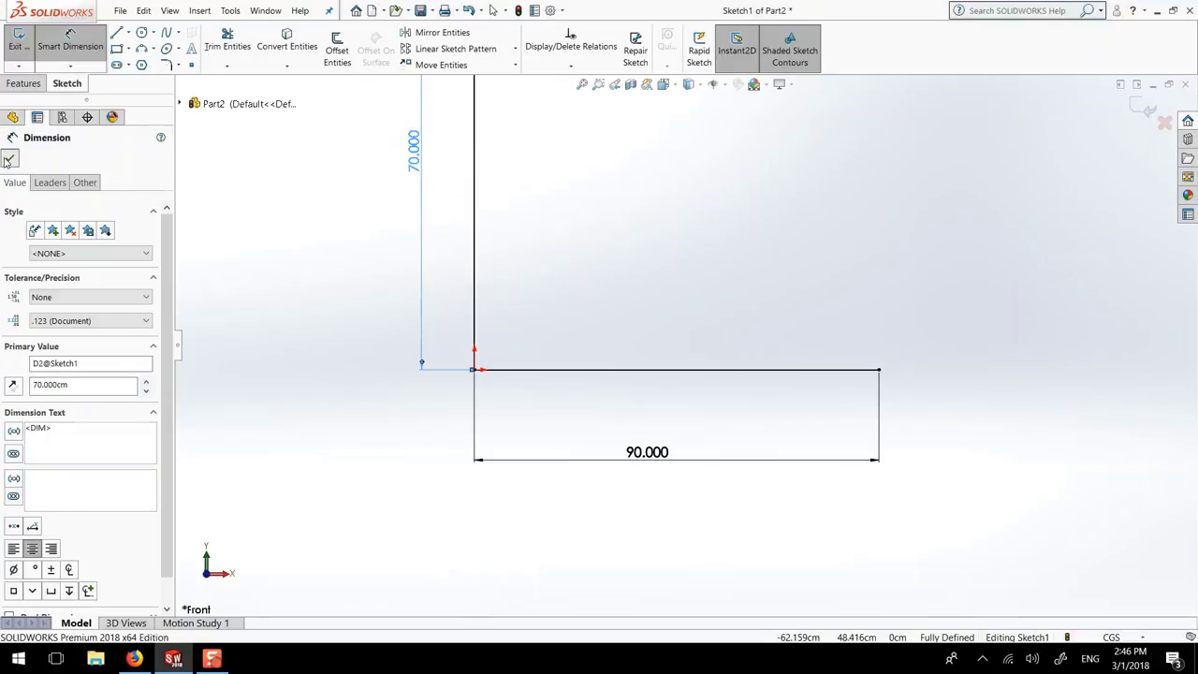
Step: Draw a horizontal top line rightward from the vertical line's top and dimension it to 20
key(f)
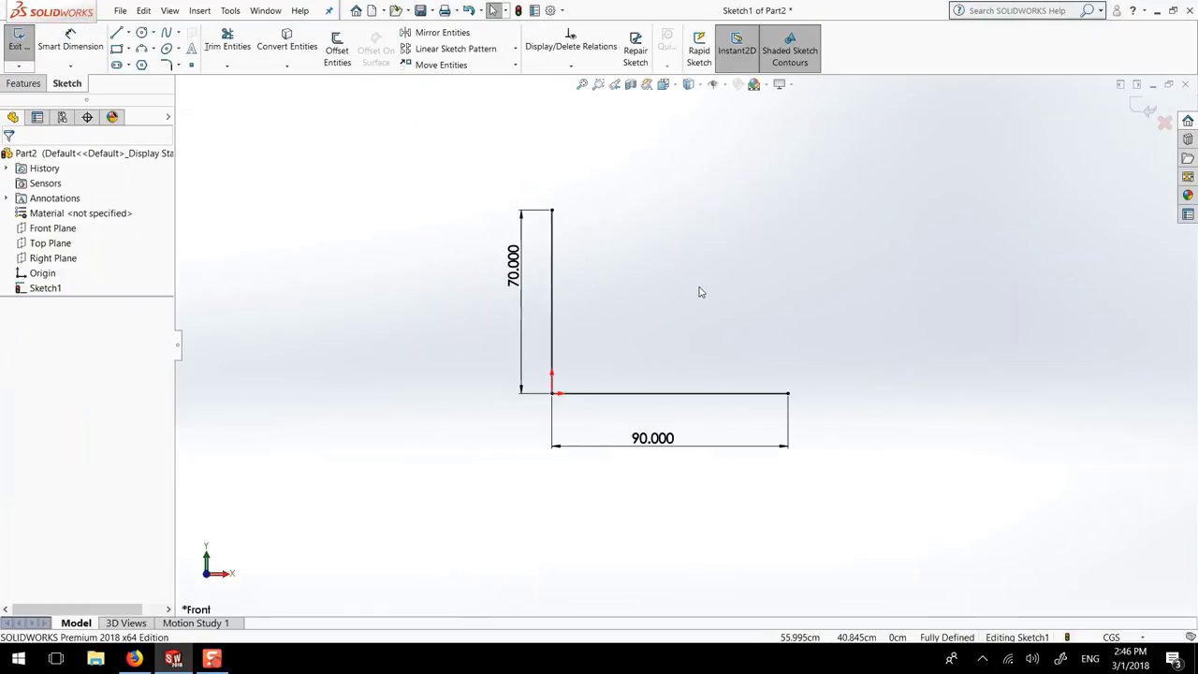
key(l)
click(552, 211)
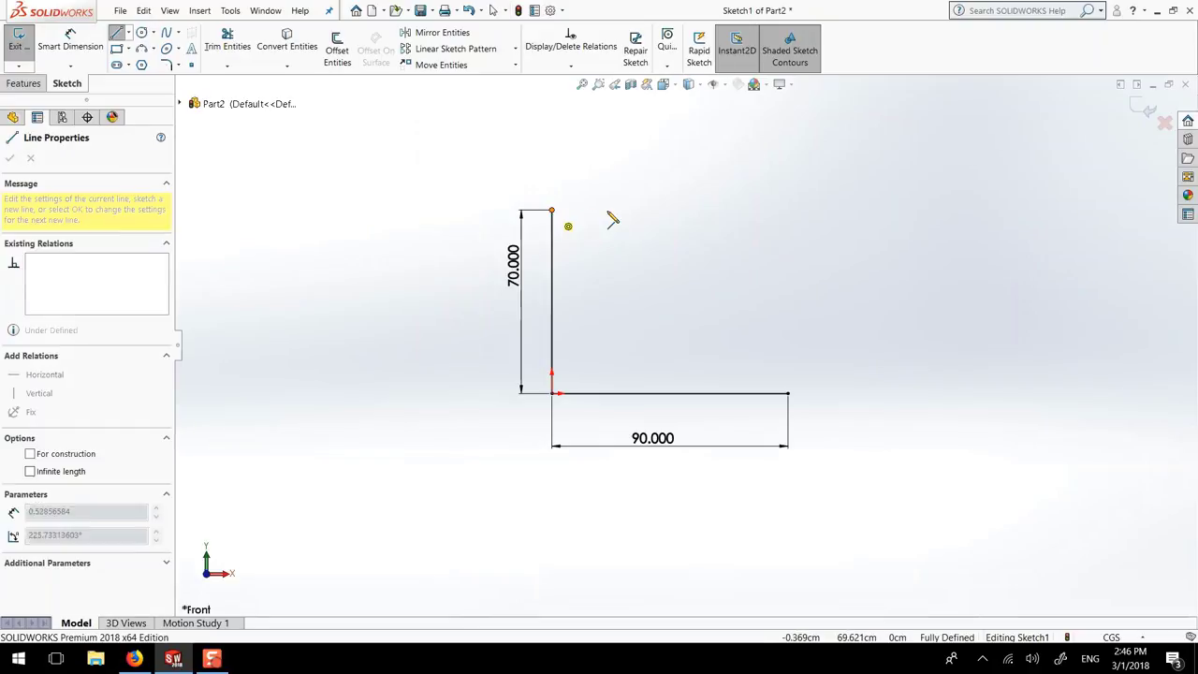
click(607, 209)
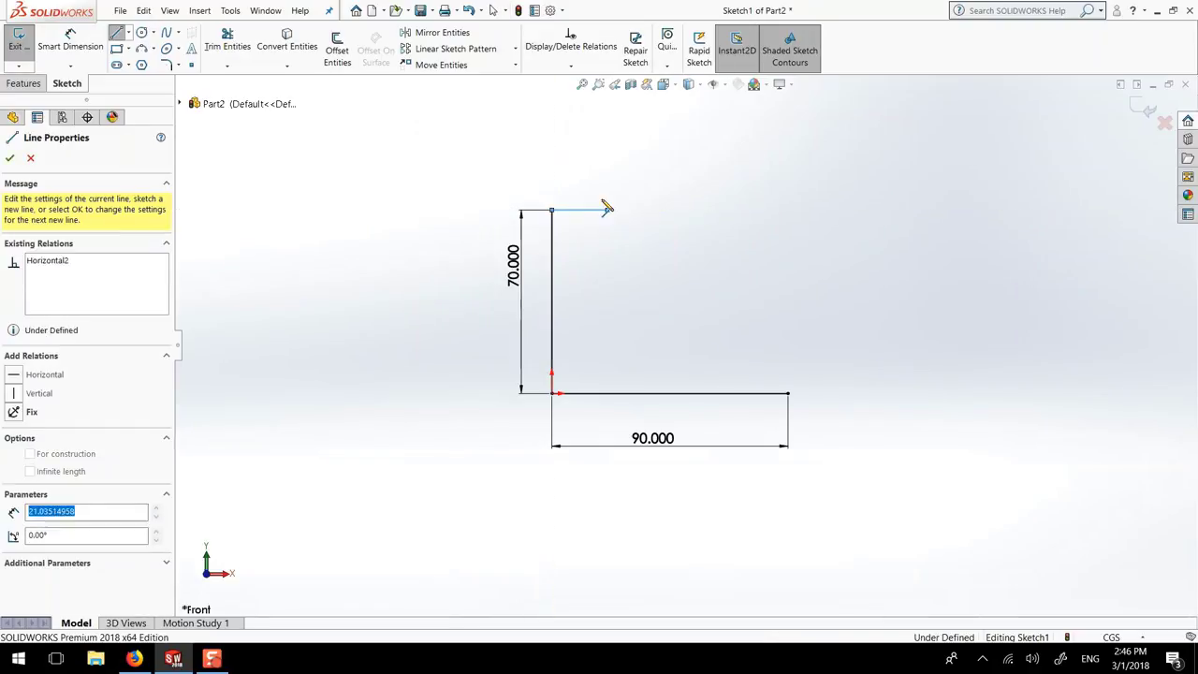
key(Escape)
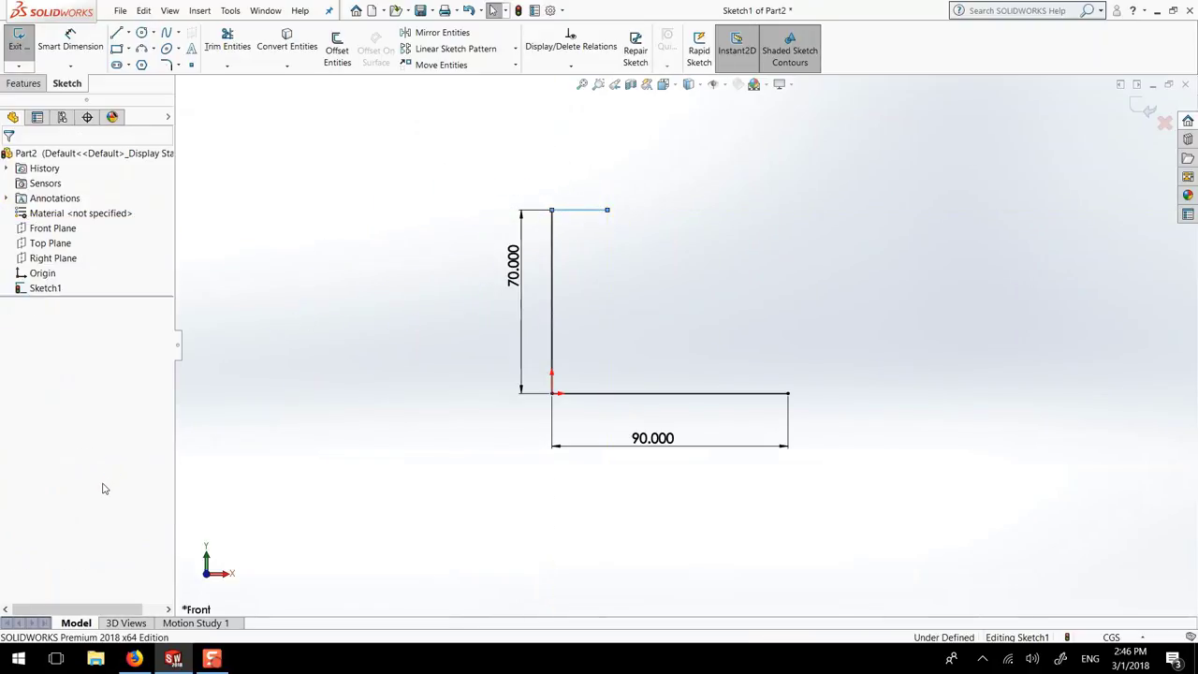
click(584, 217)
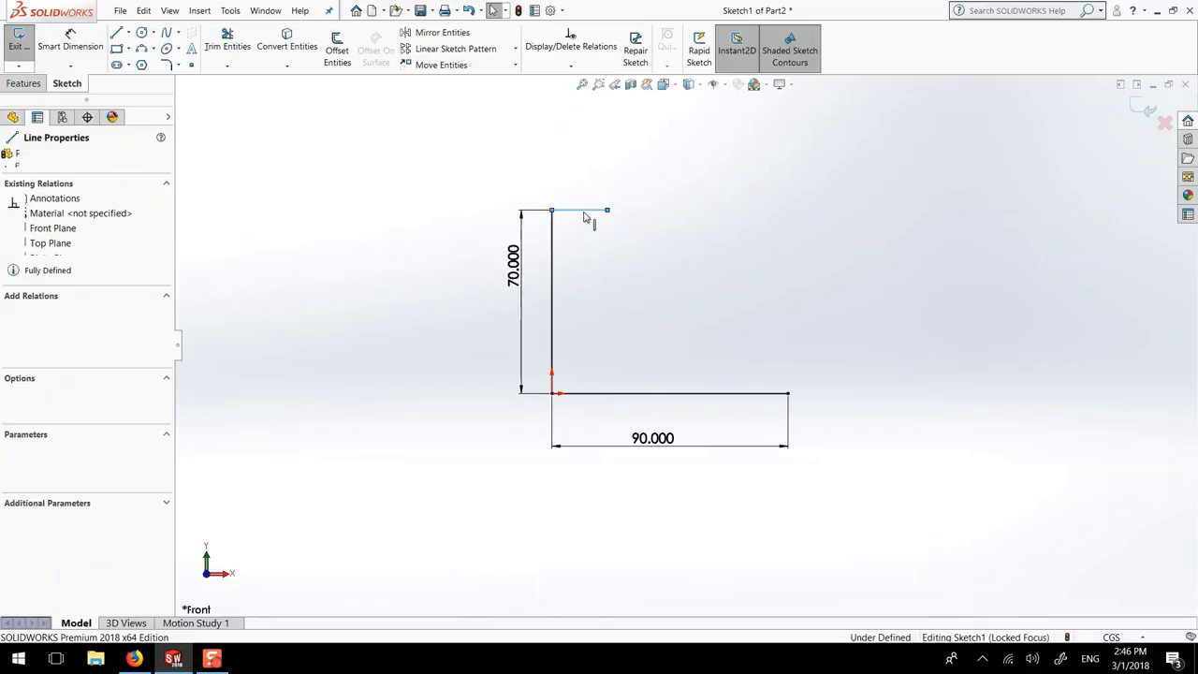
text(20.000)
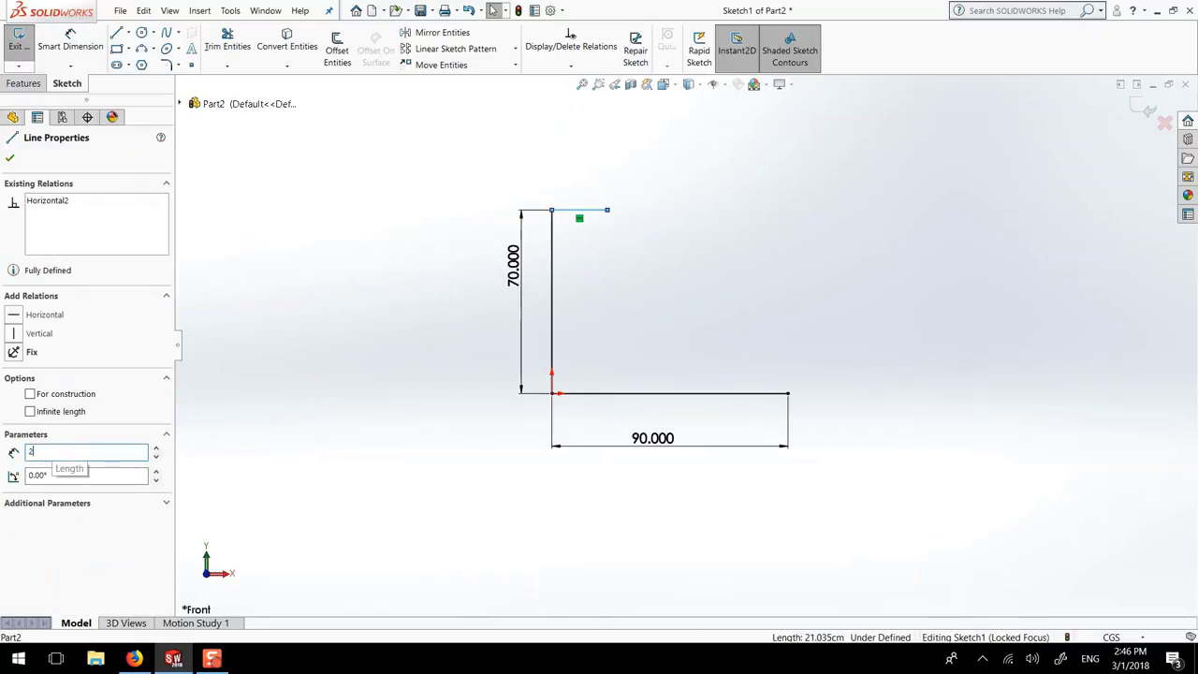
click(10, 157)
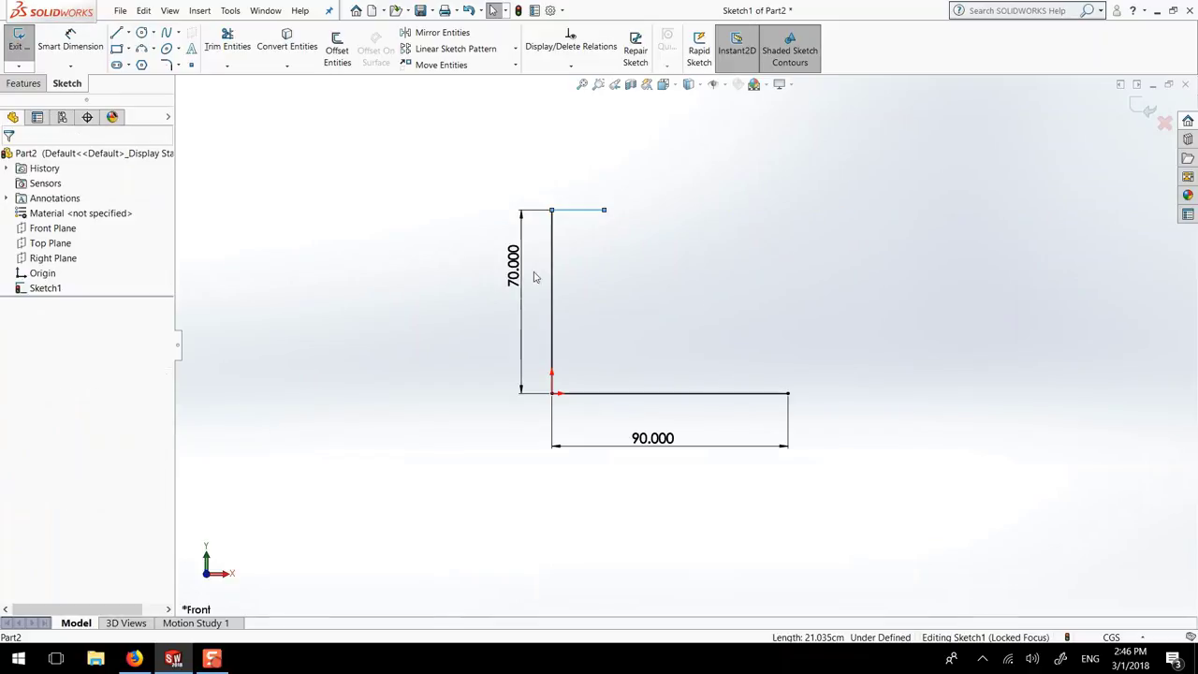
click(70, 38)
click(585, 216)
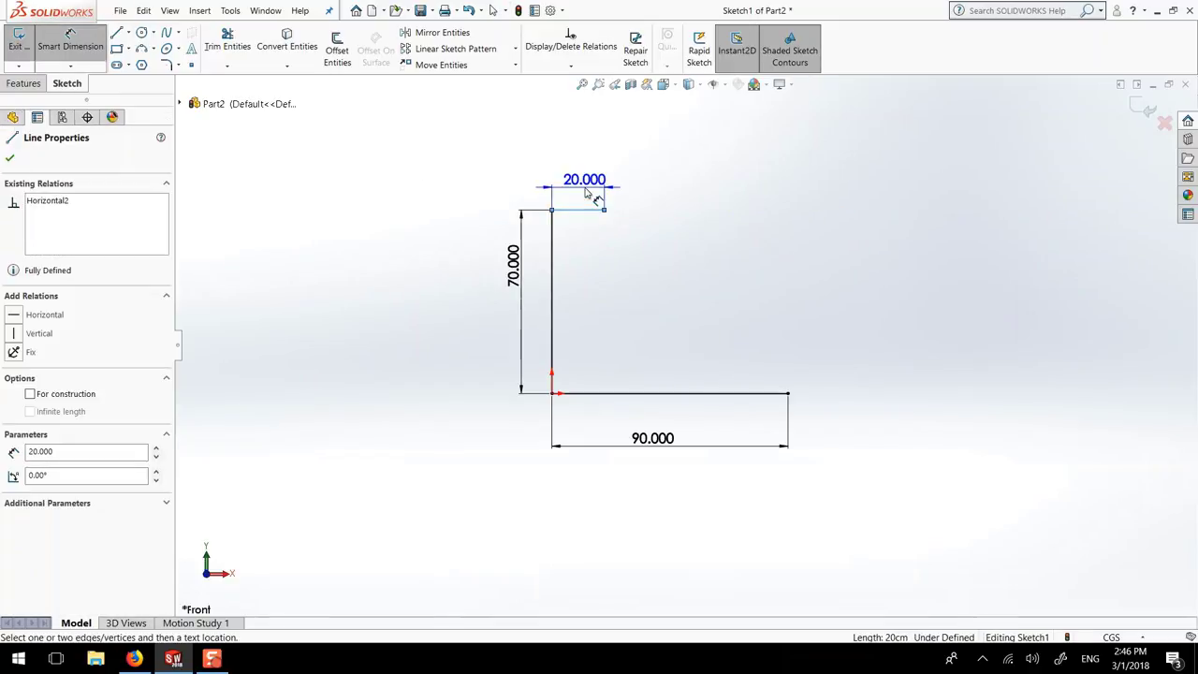
click(607, 195)
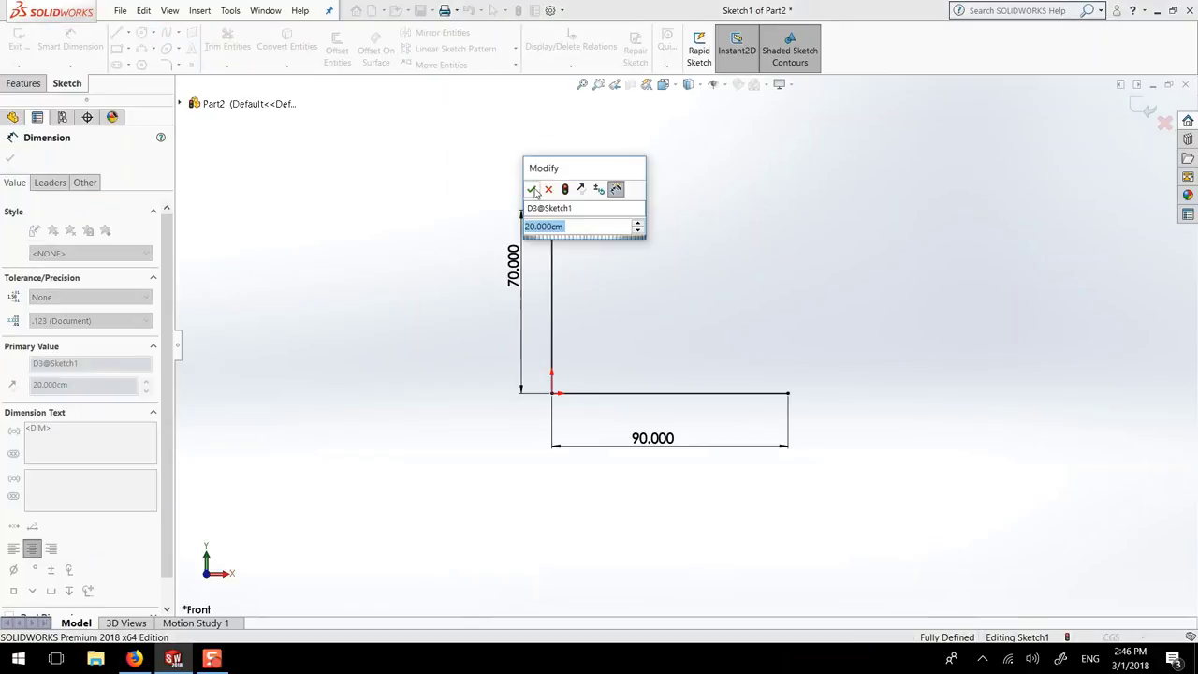
click(533, 190)
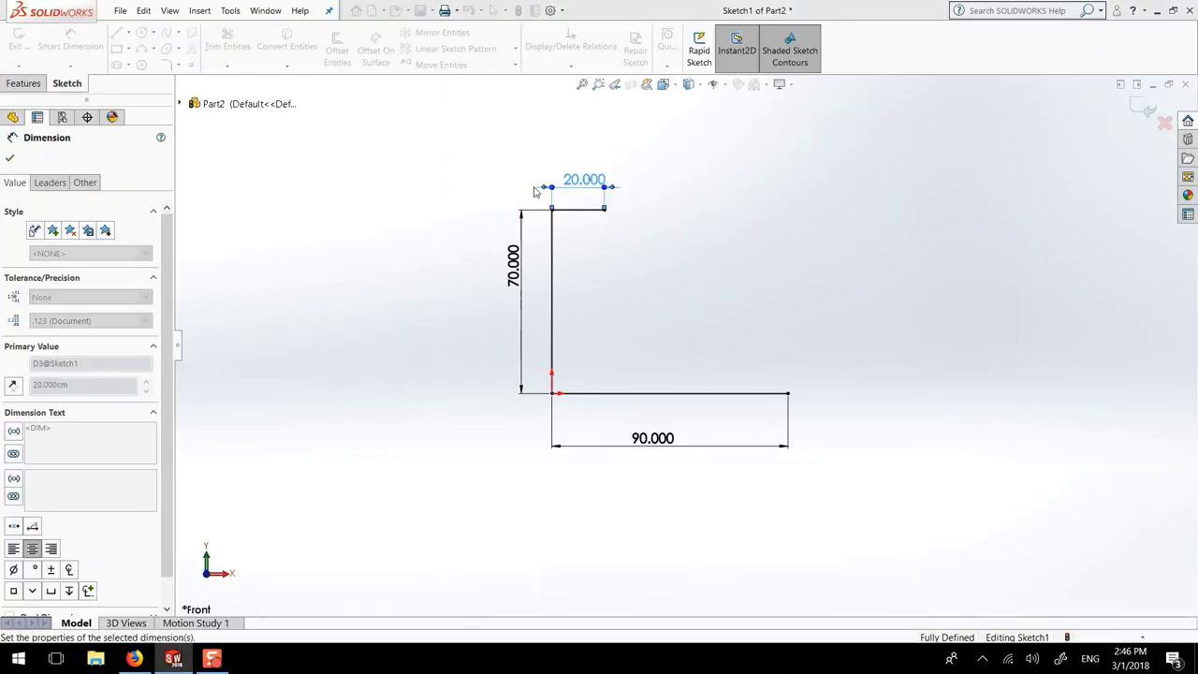
click(10, 159)
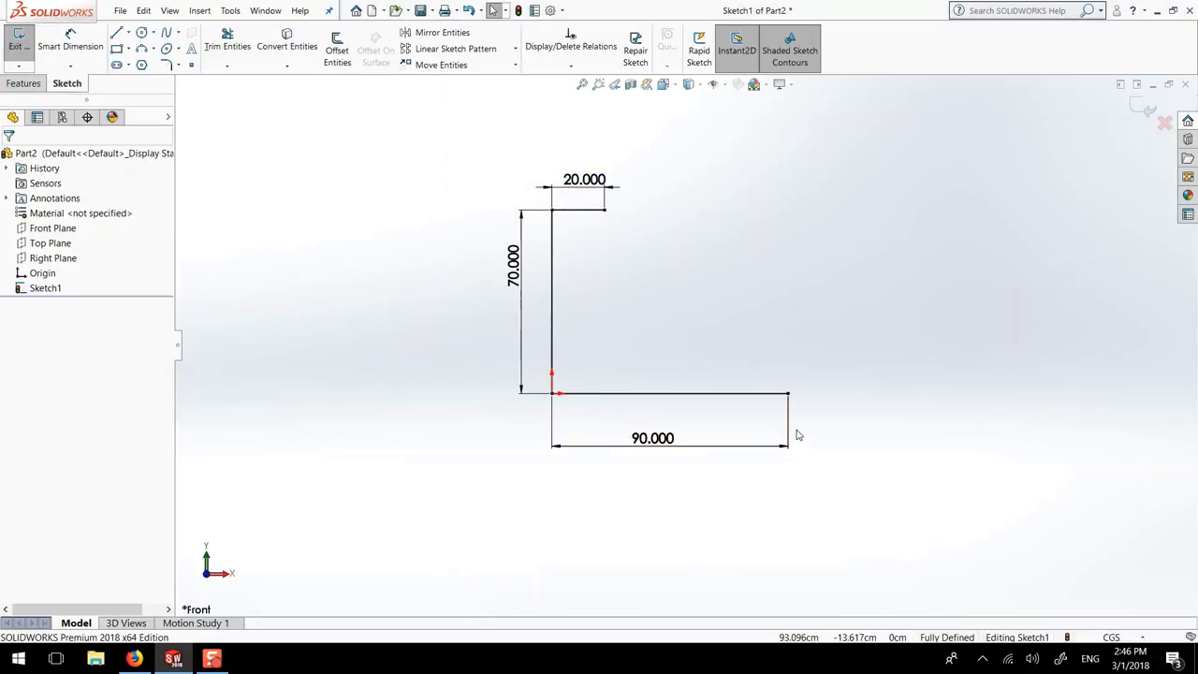
Step: Draw a short vertical riser at the base's right end and dimension it to 10
key(l)
click(788, 395)
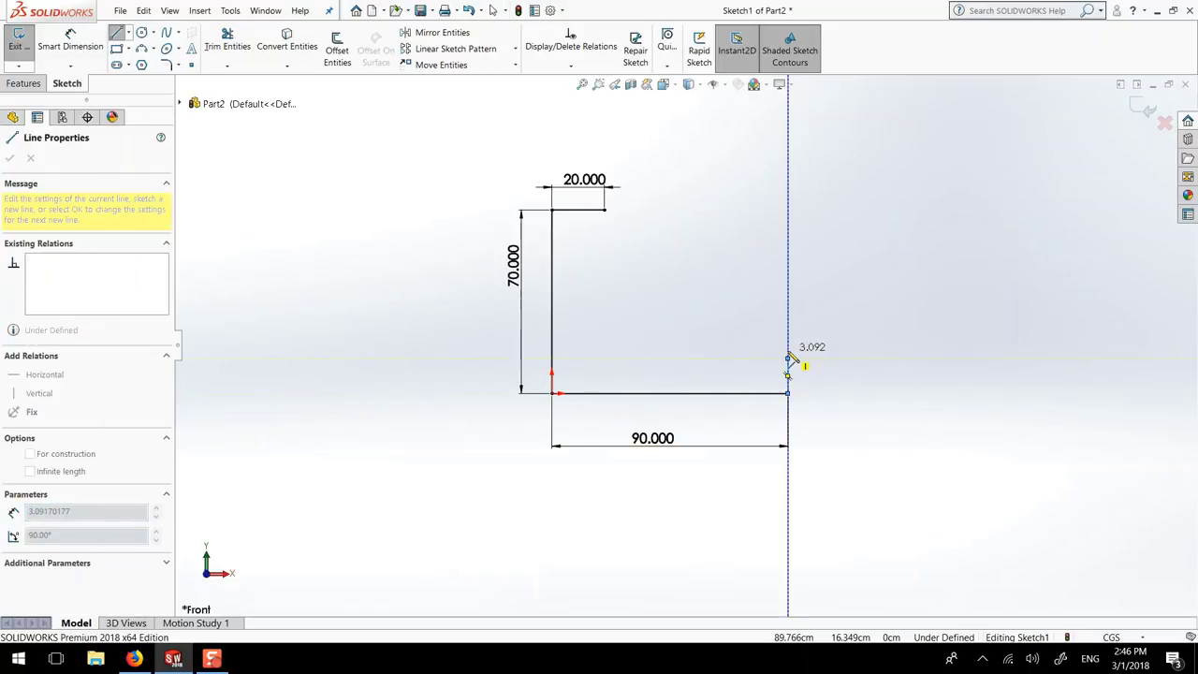
key(Escape)
key(d)
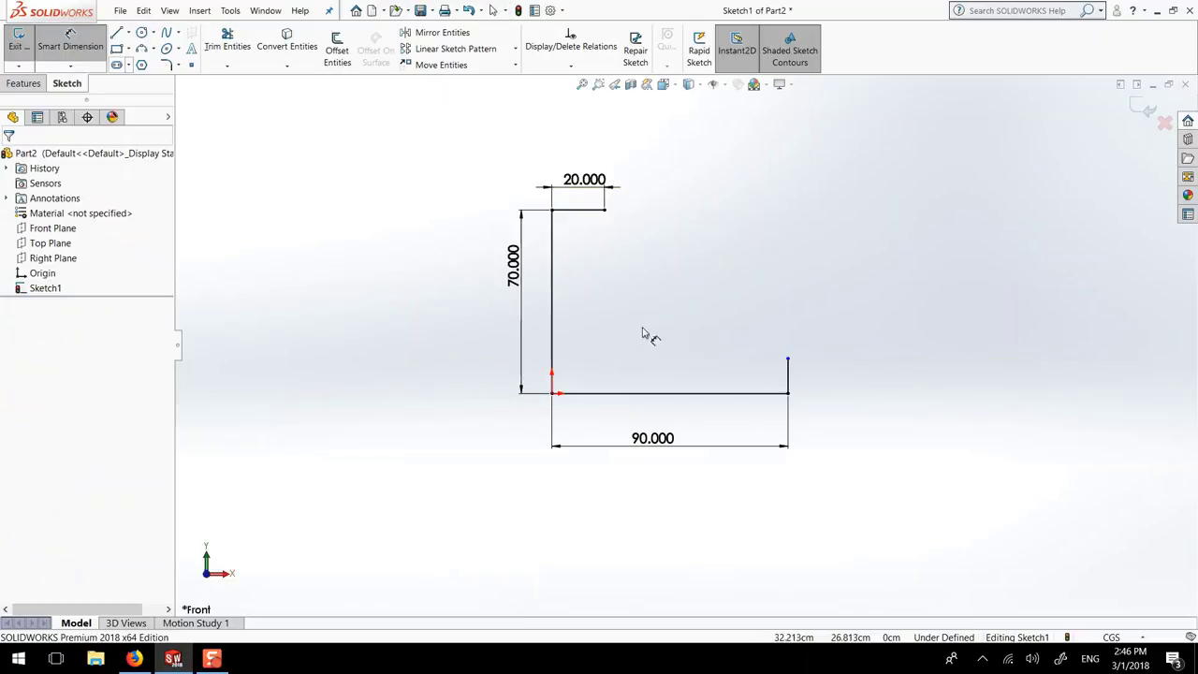
click(797, 382)
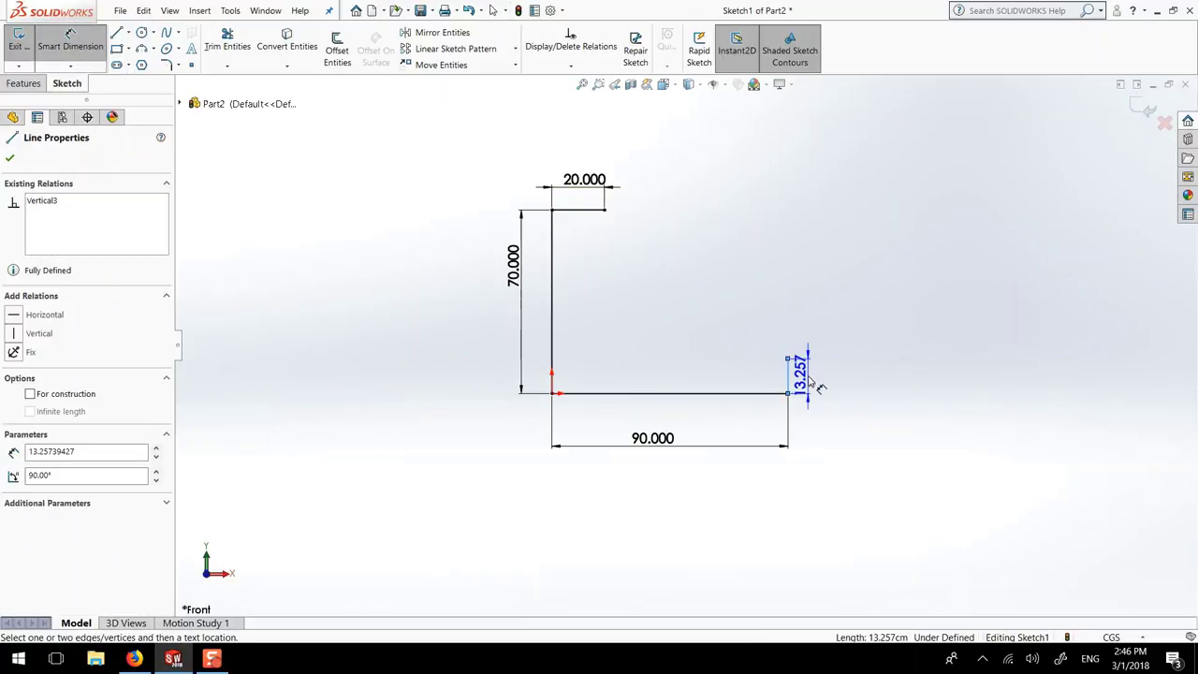
click(813, 387)
text(10)
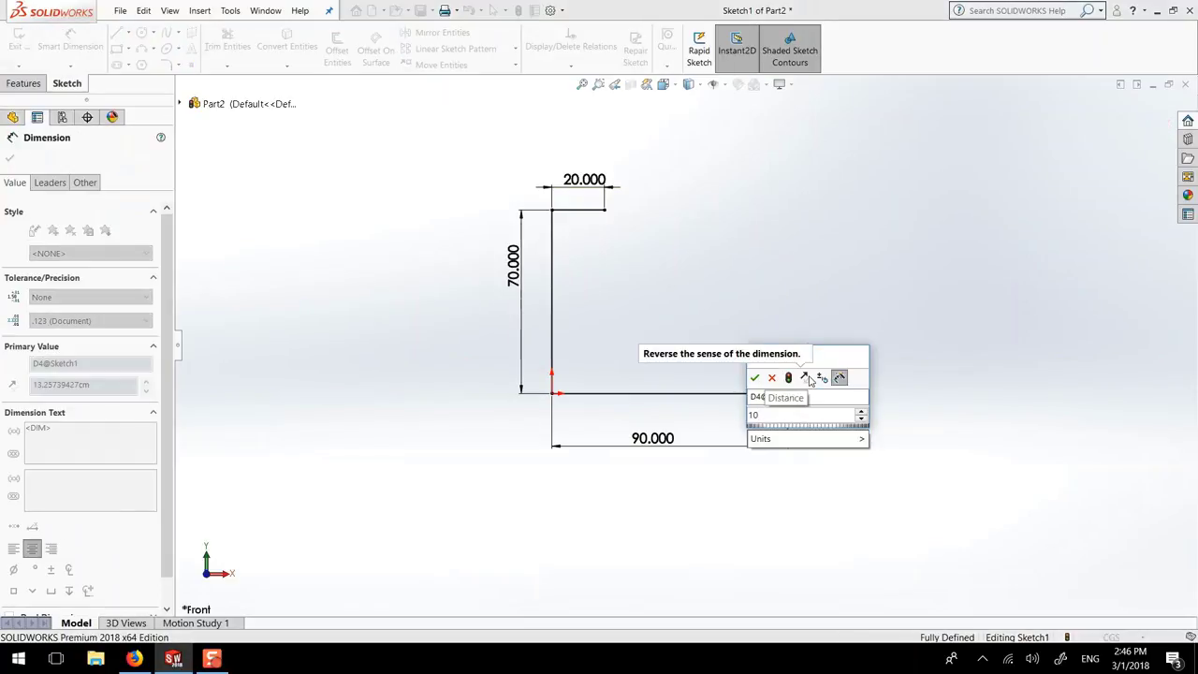
key(Return)
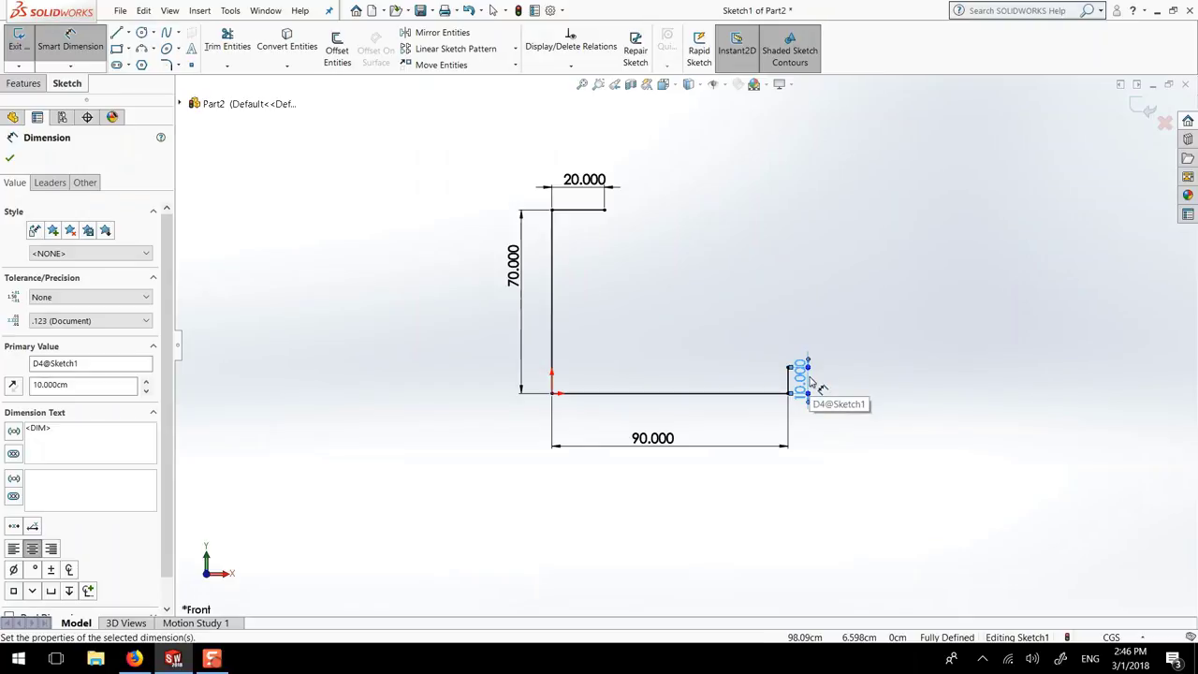
click(8, 160)
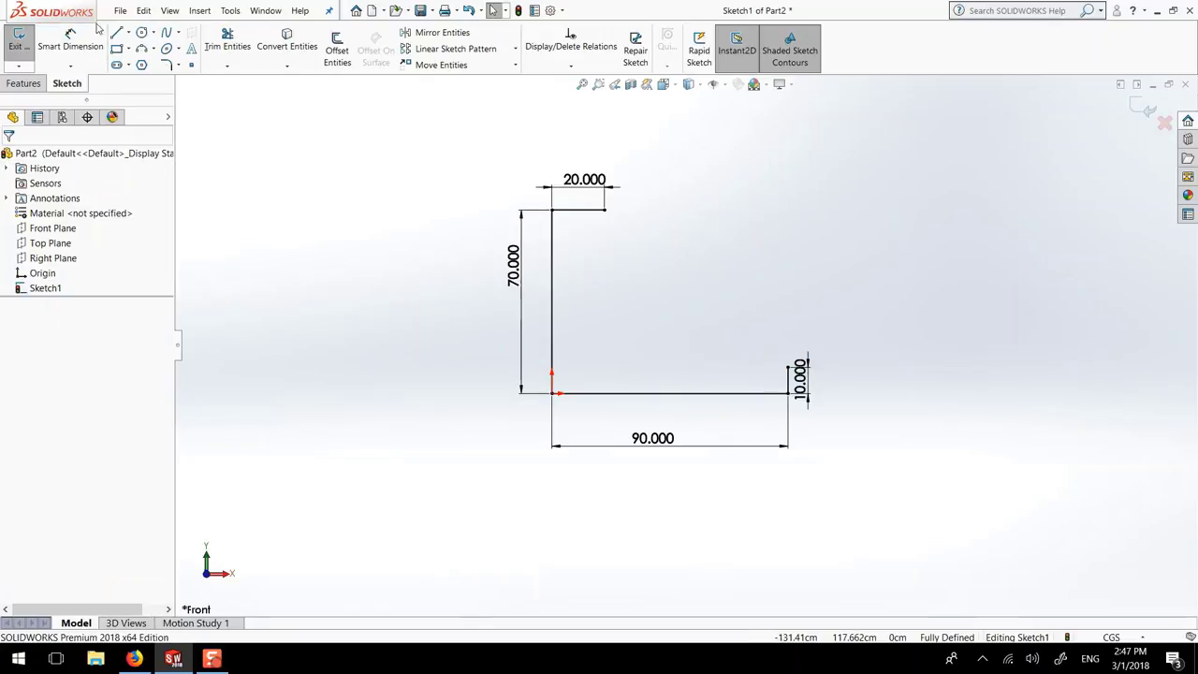
Step: Draw a line down from the top edge's right end and dimension it to 20
click(128, 34)
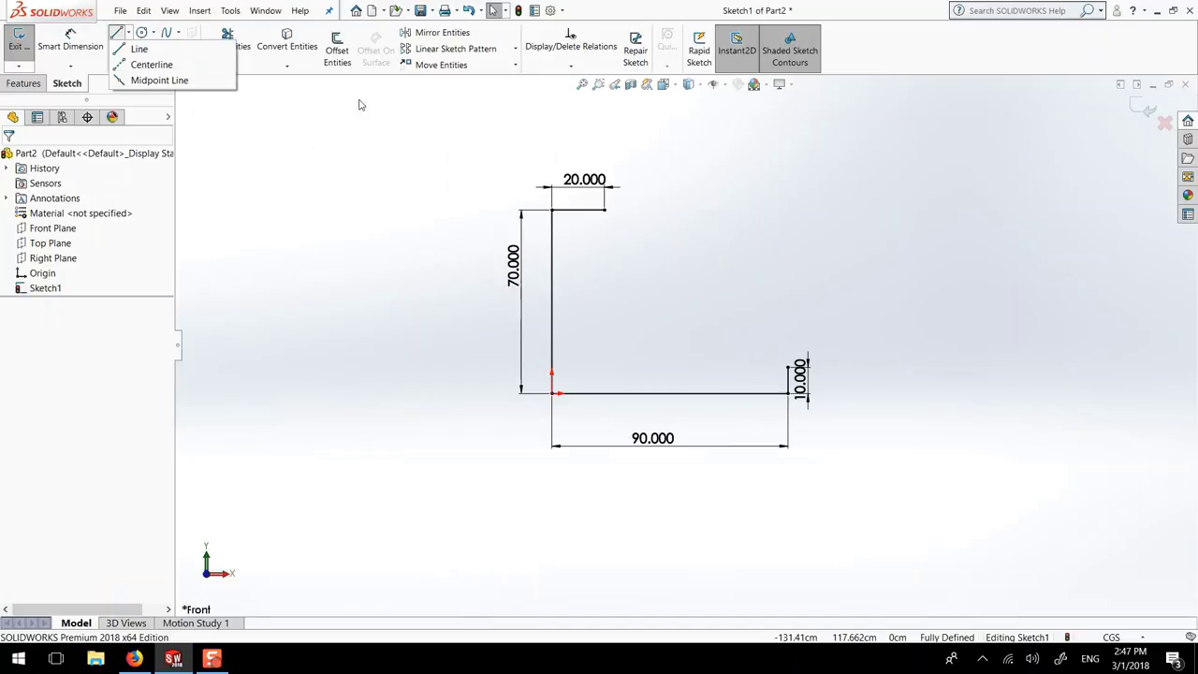
click(116, 33)
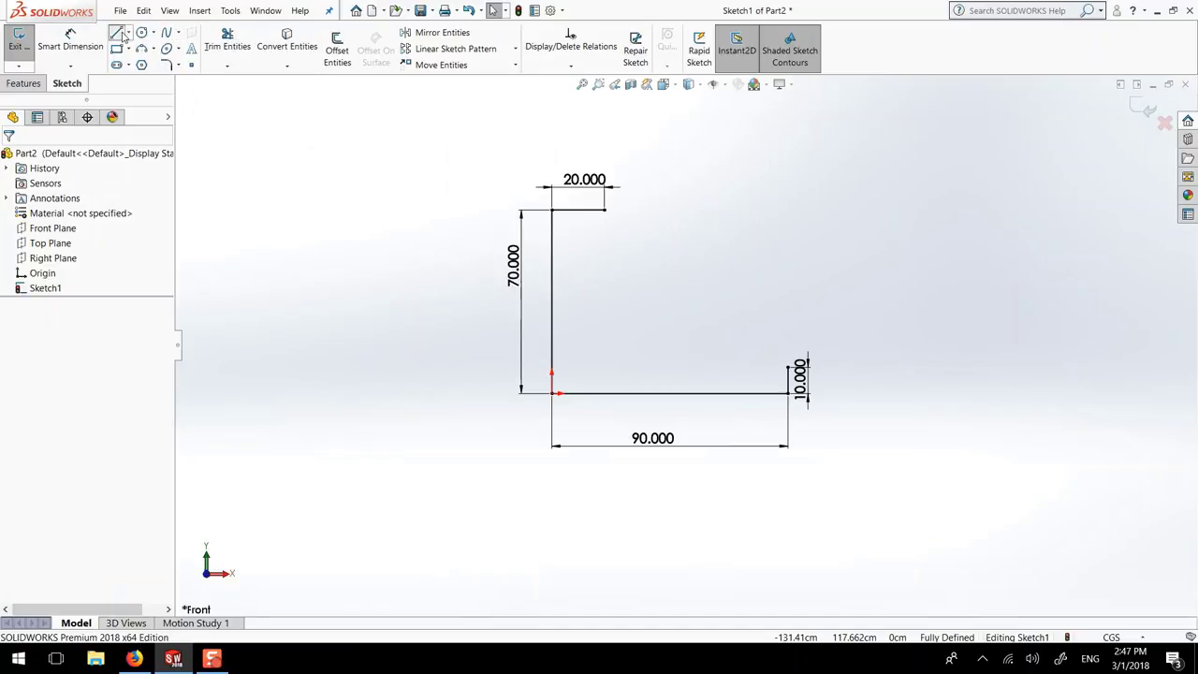
click(604, 211)
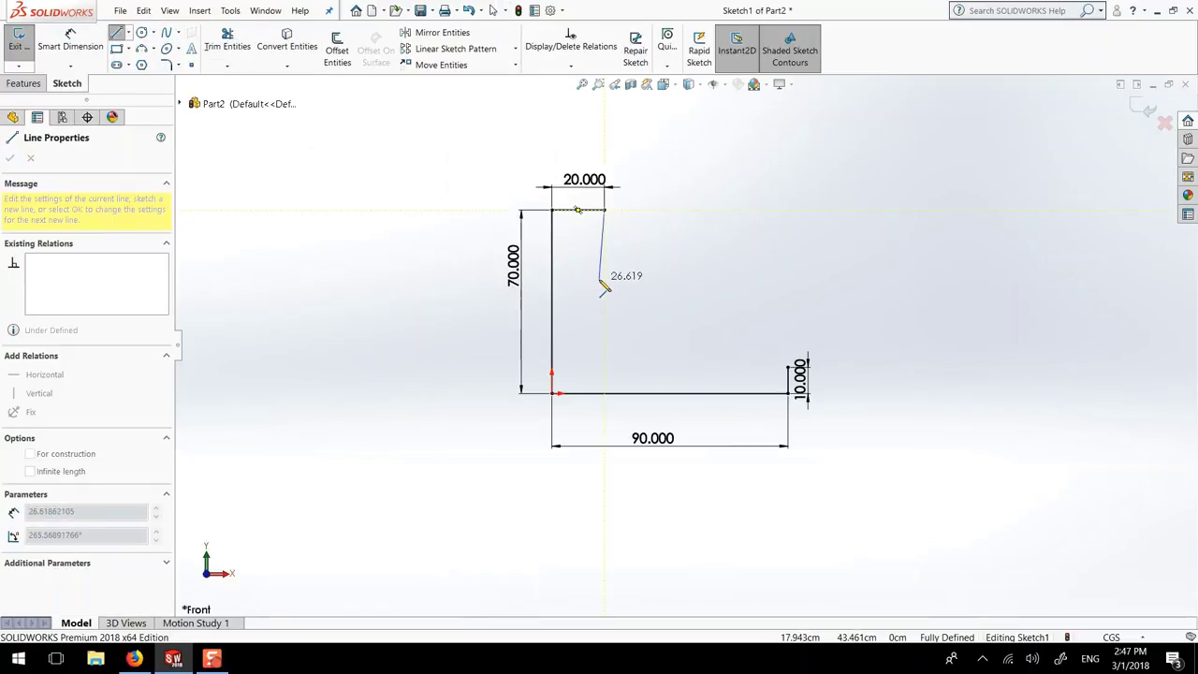
double_click(604, 278)
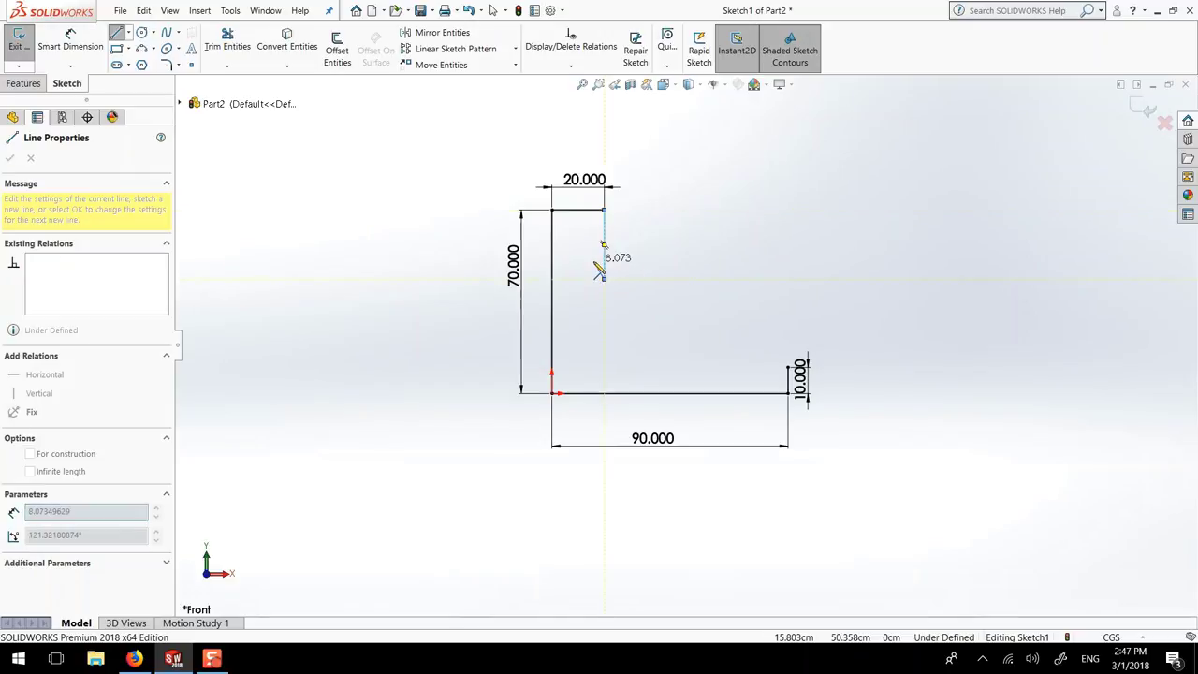
key(Escape)
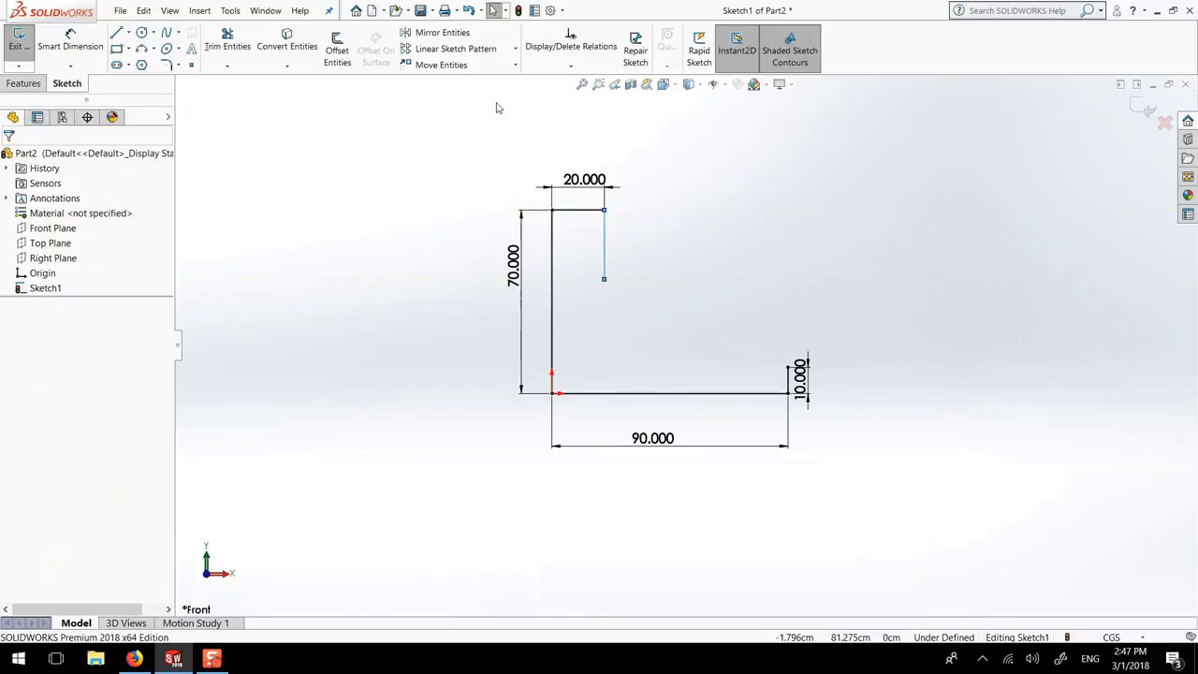
click(69, 34)
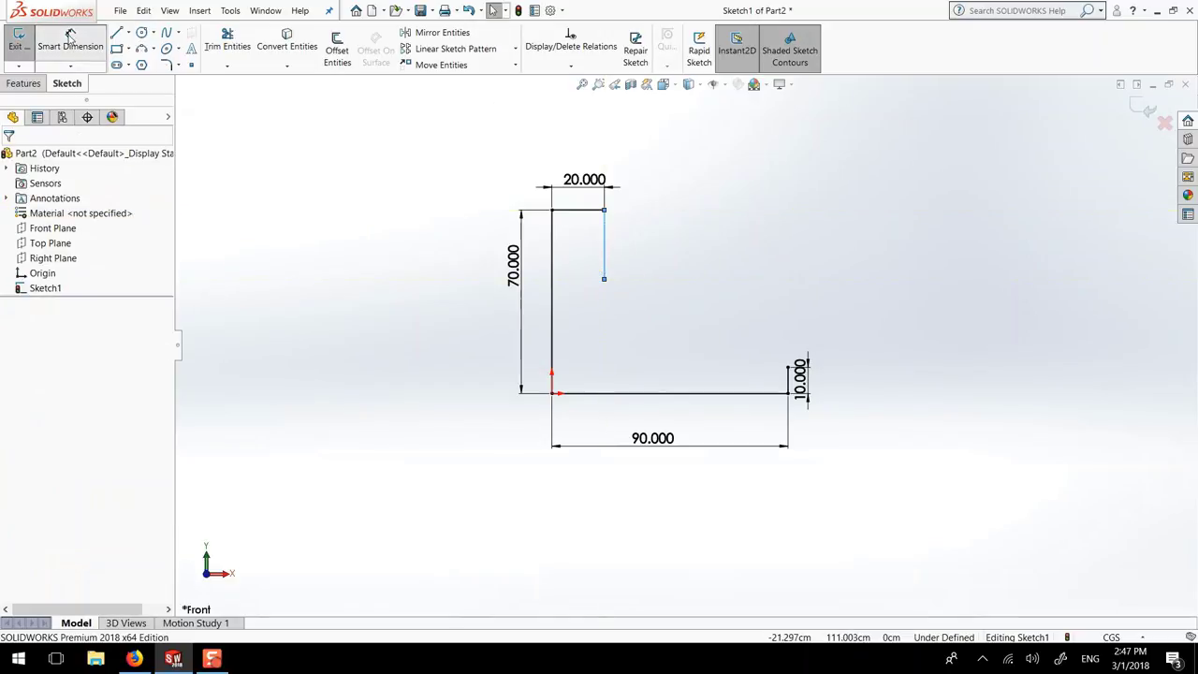
click(605, 251)
click(631, 251)
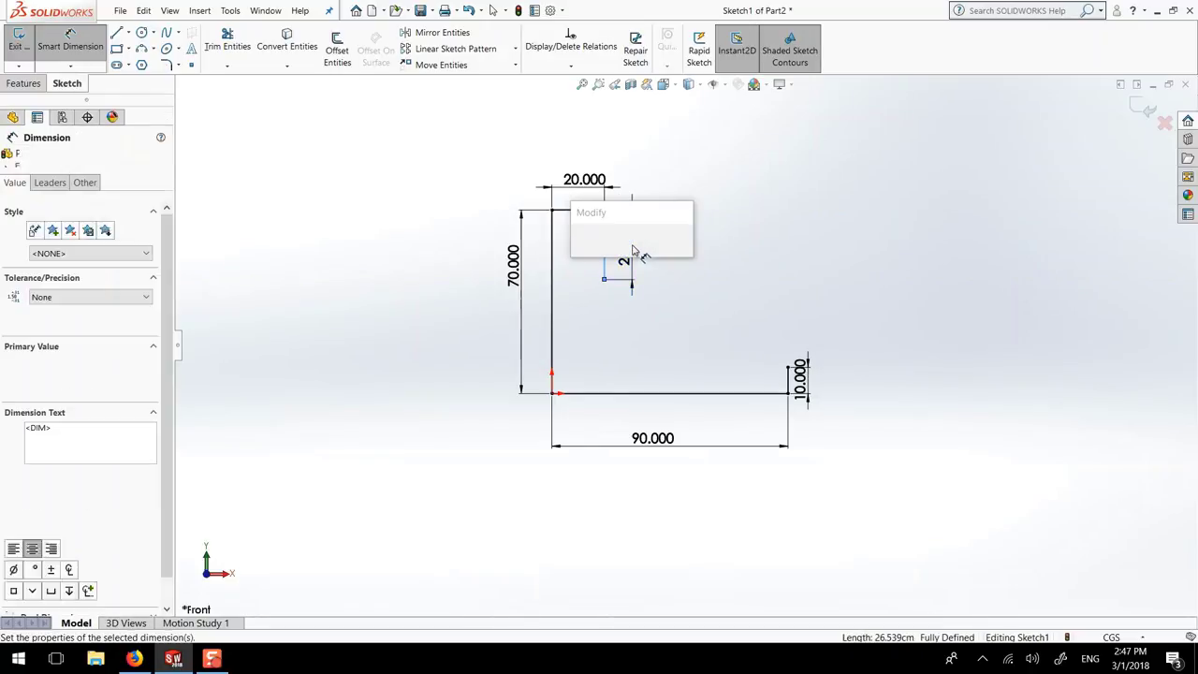
text(20)
key(Return)
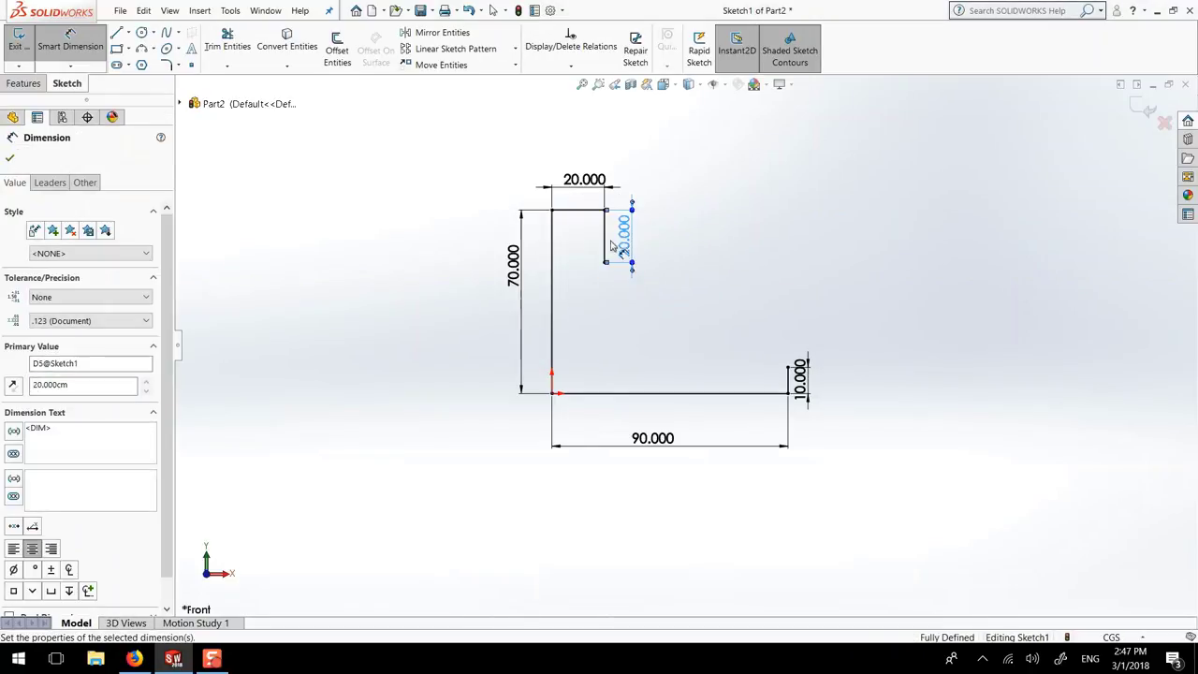
click(13, 159)
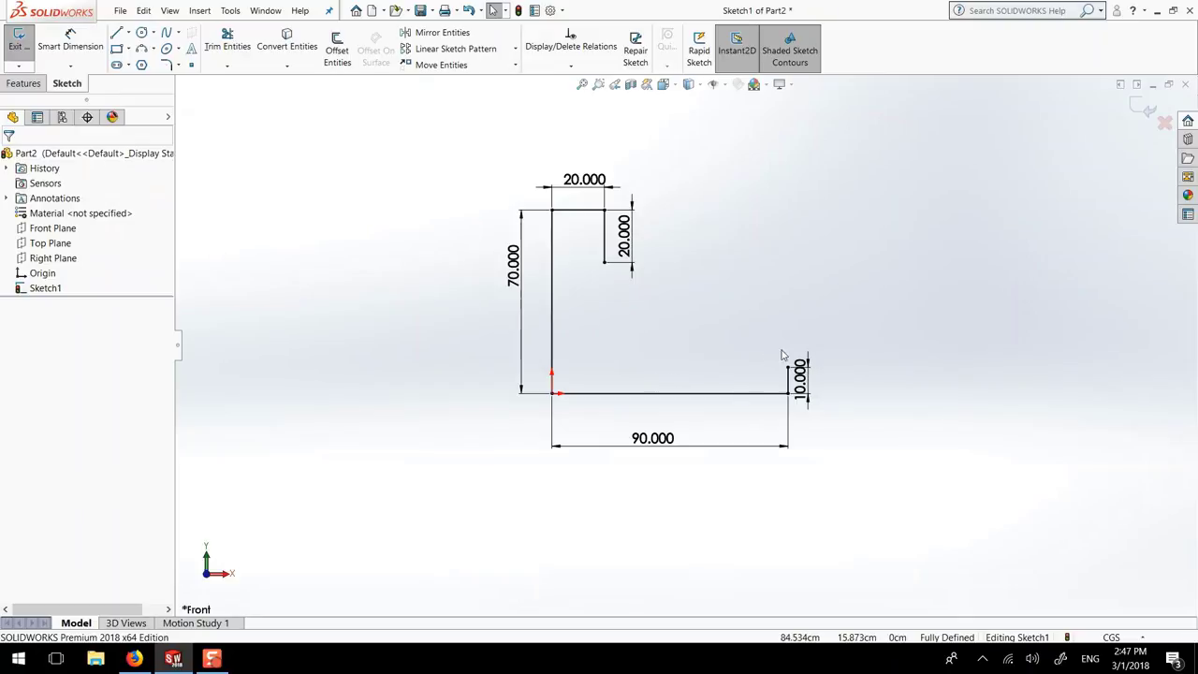
scroll(791, 354, down, 2)
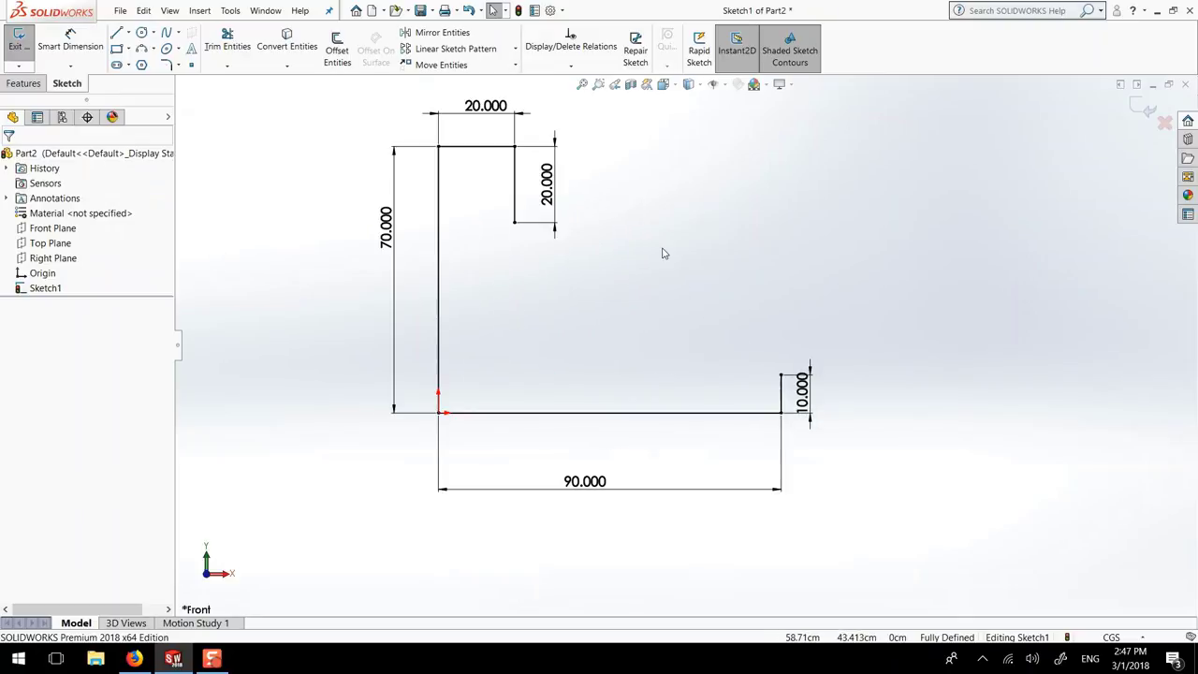
Step: Draw a horizontal line from the top of the 10.000 riser leftward, stopping partway
click(130, 34)
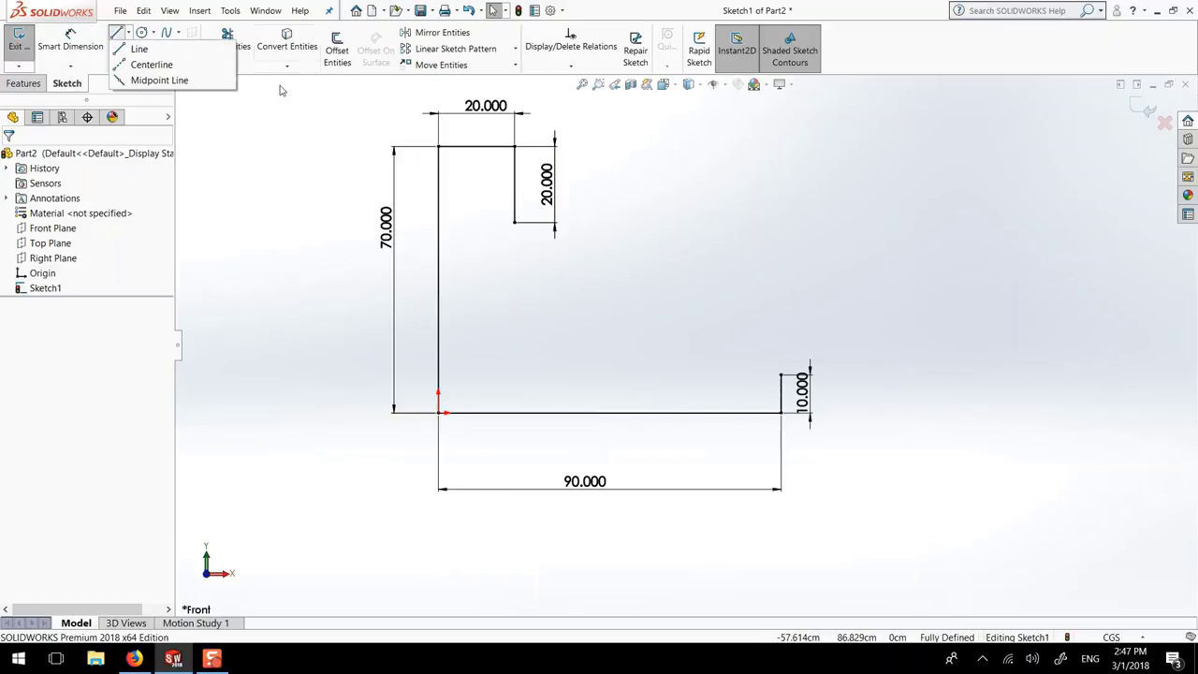
click(129, 35)
click(138, 49)
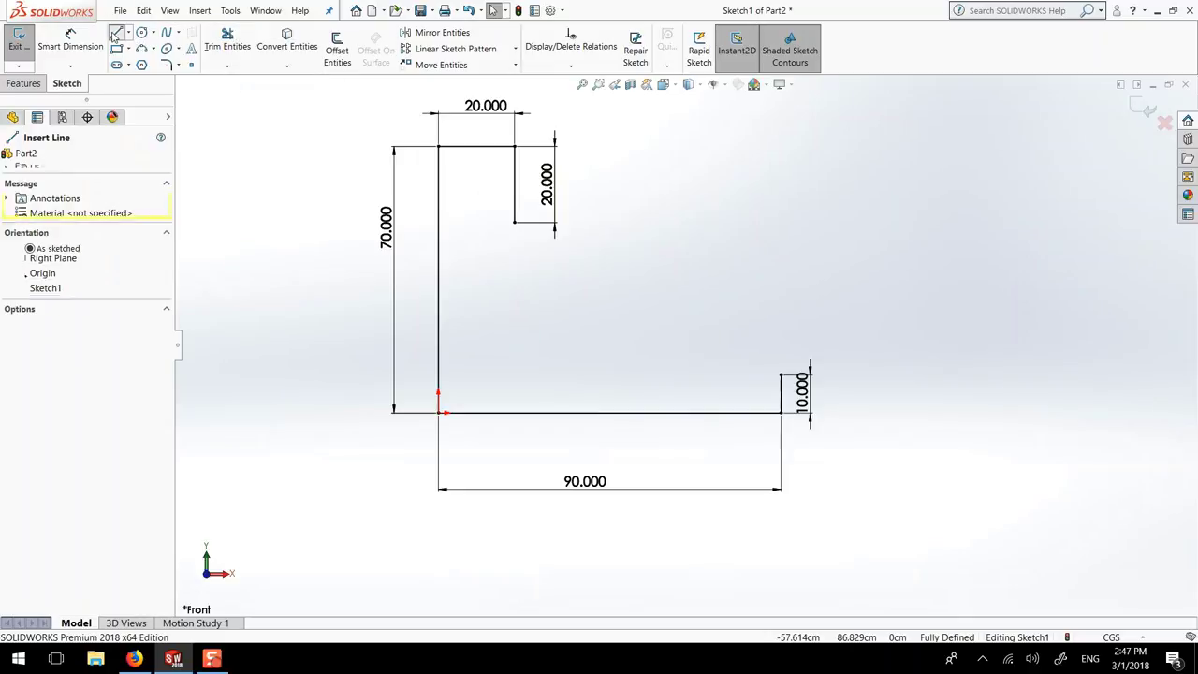
click(781, 374)
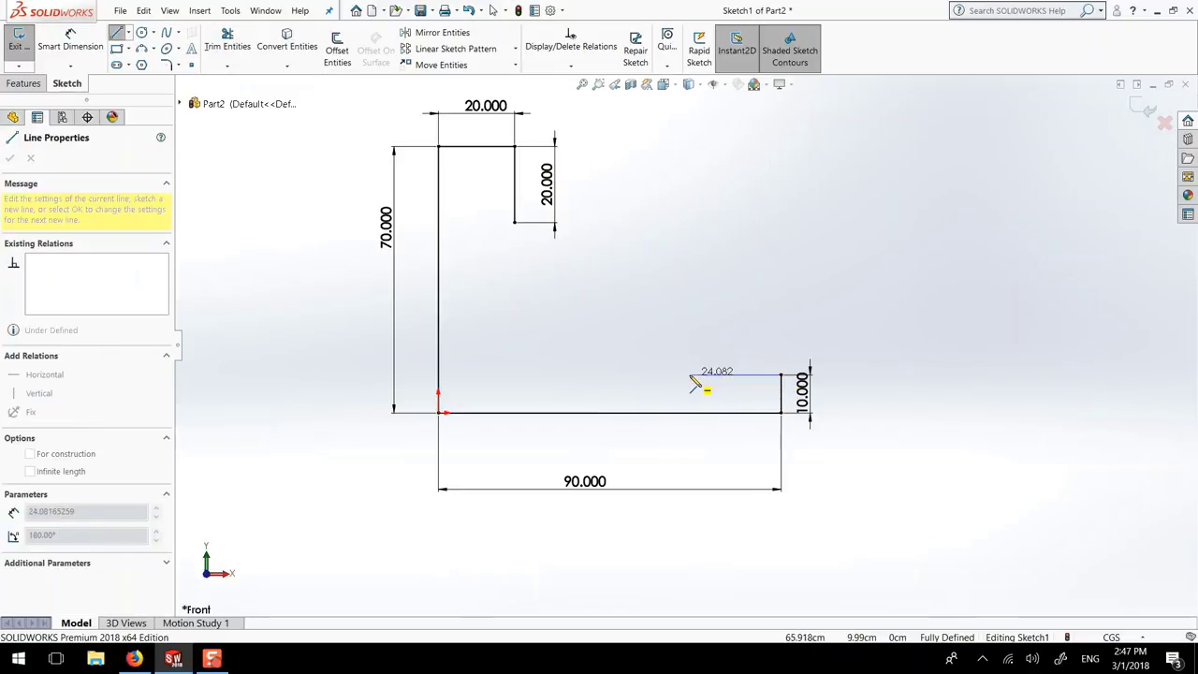
click(690, 375)
key(Escape)
key(Escape)
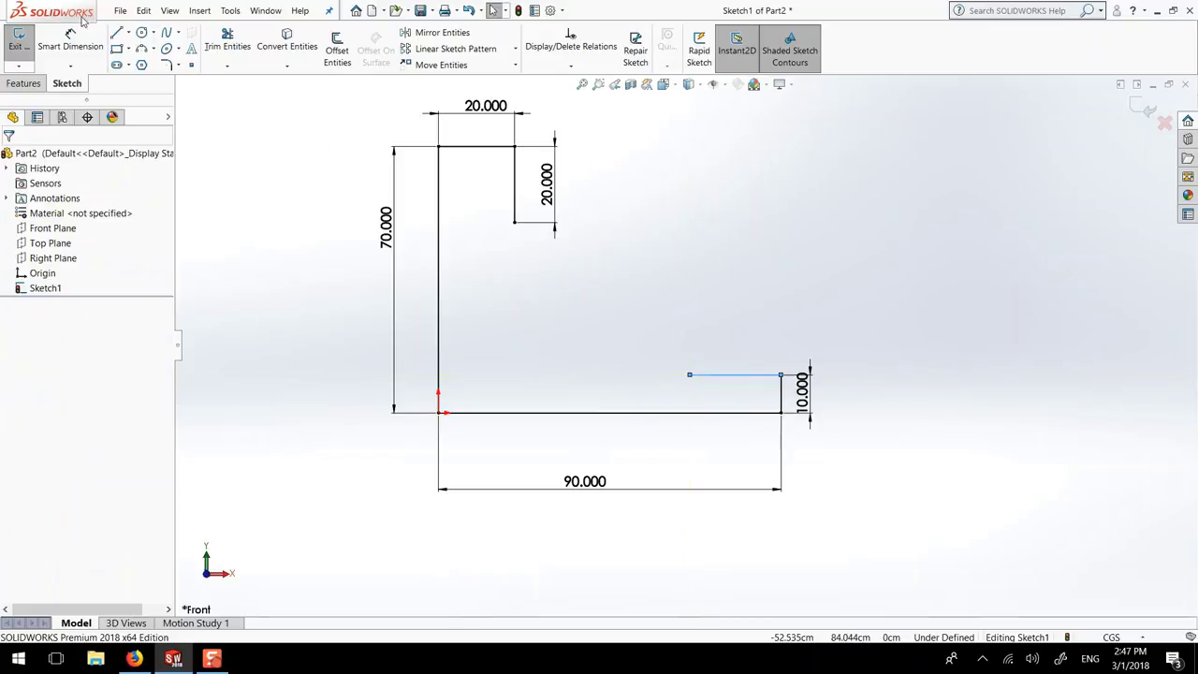
Step: Dimension the horizontal distance from the top corner to the new line's left end as 40
click(72, 38)
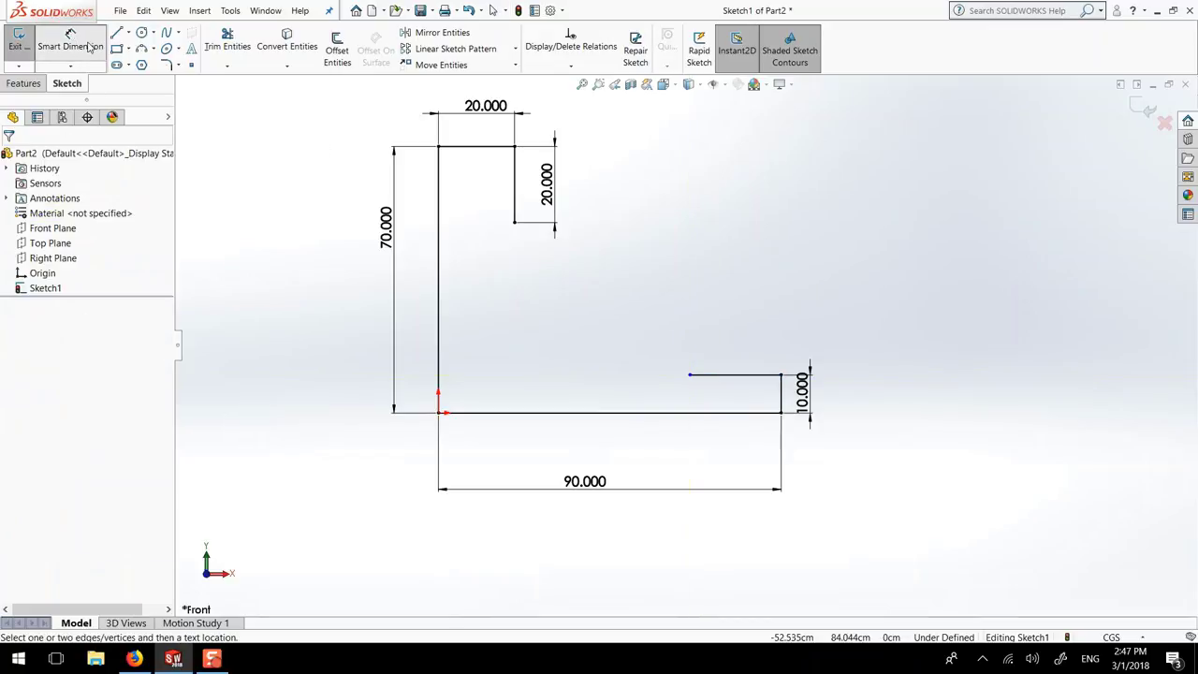
click(514, 147)
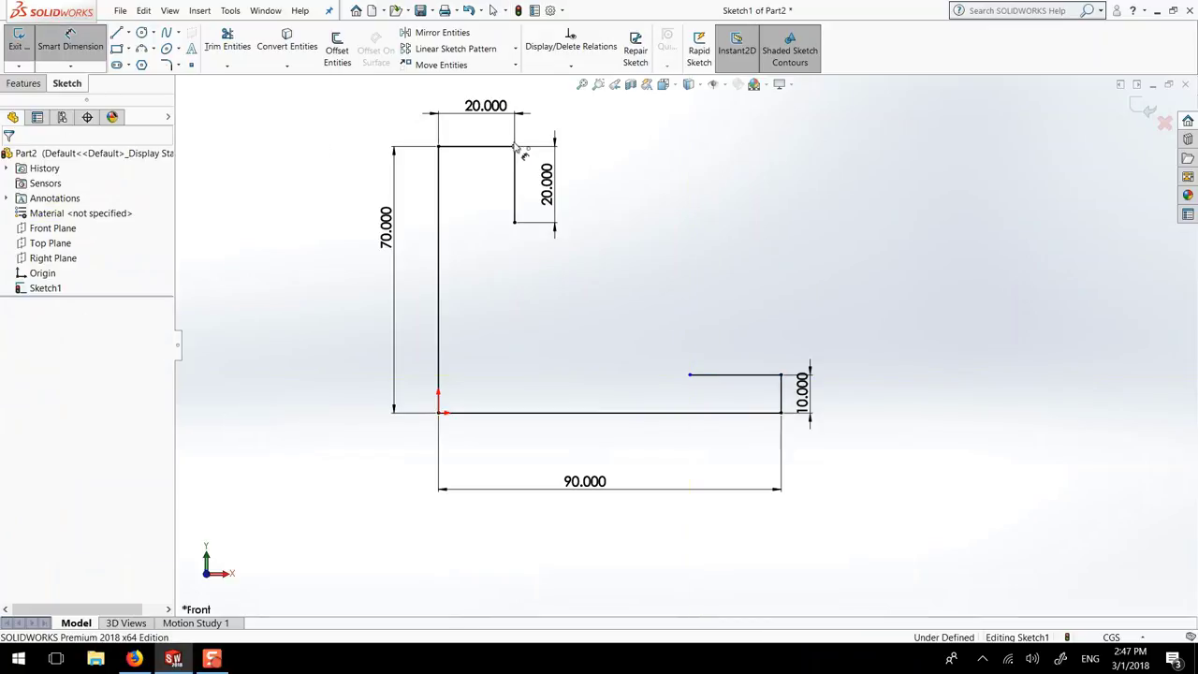
click(690, 376)
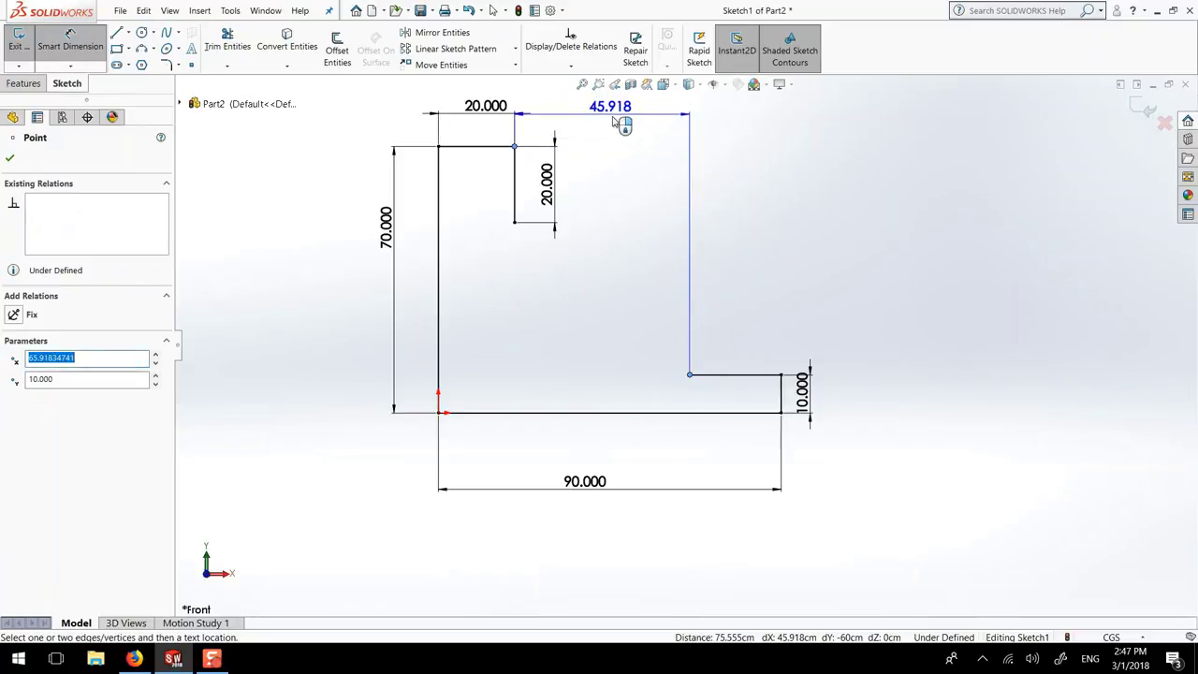
click(614, 120)
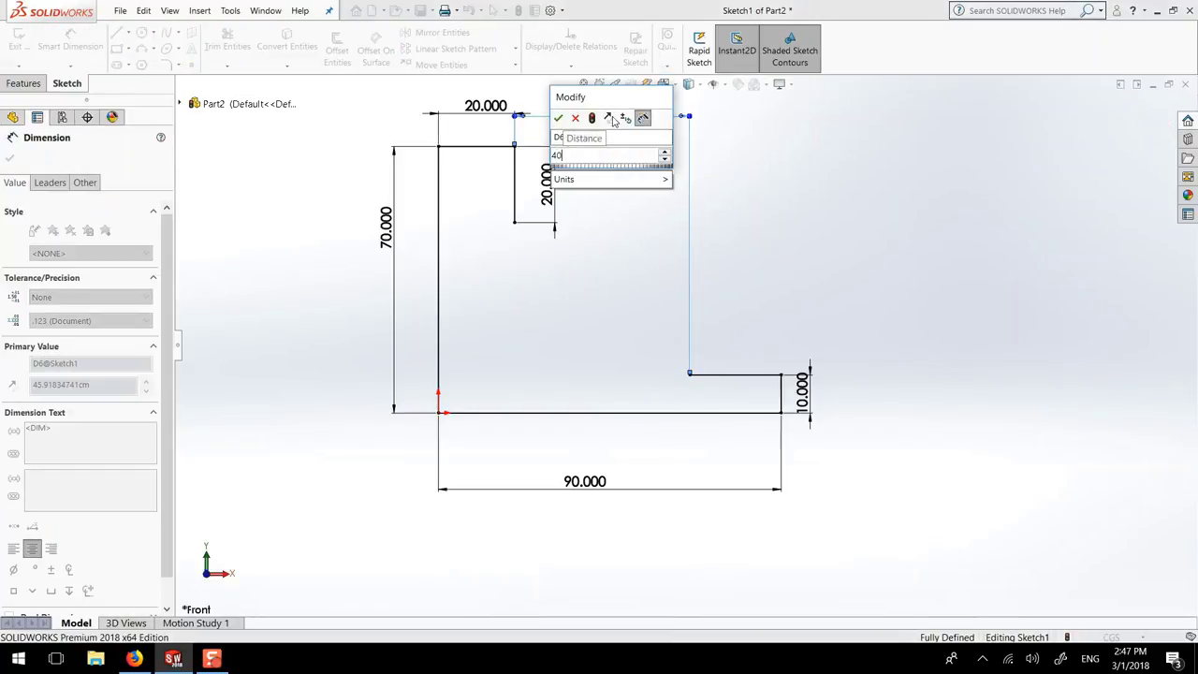
key(Return)
Step: Confirm the 40 distance, then draw a diagonal line from the 20 drop's bottom to the lip line's left end
key(z)
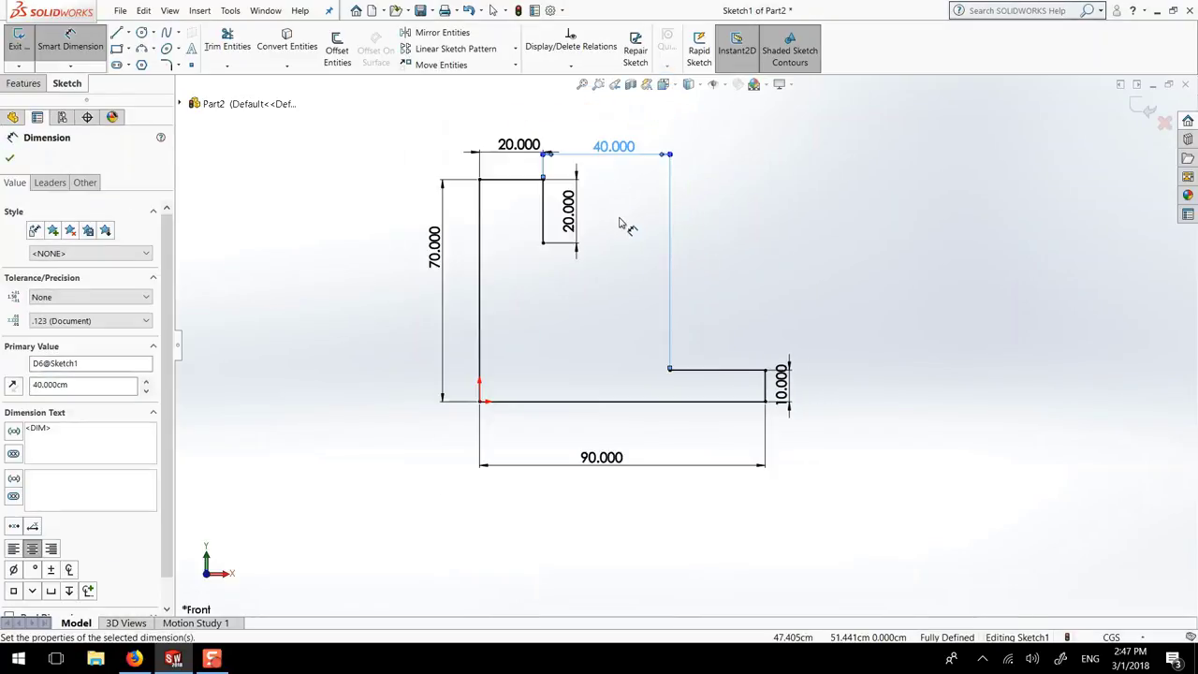
click(116, 31)
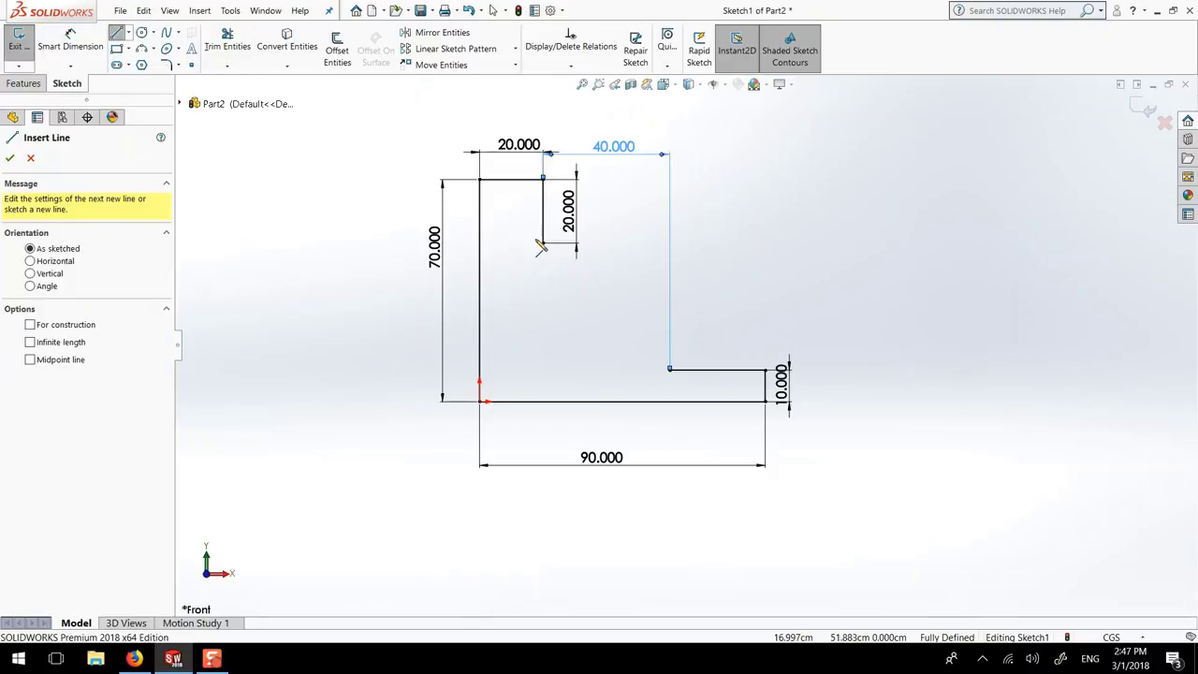
click(543, 243)
click(670, 370)
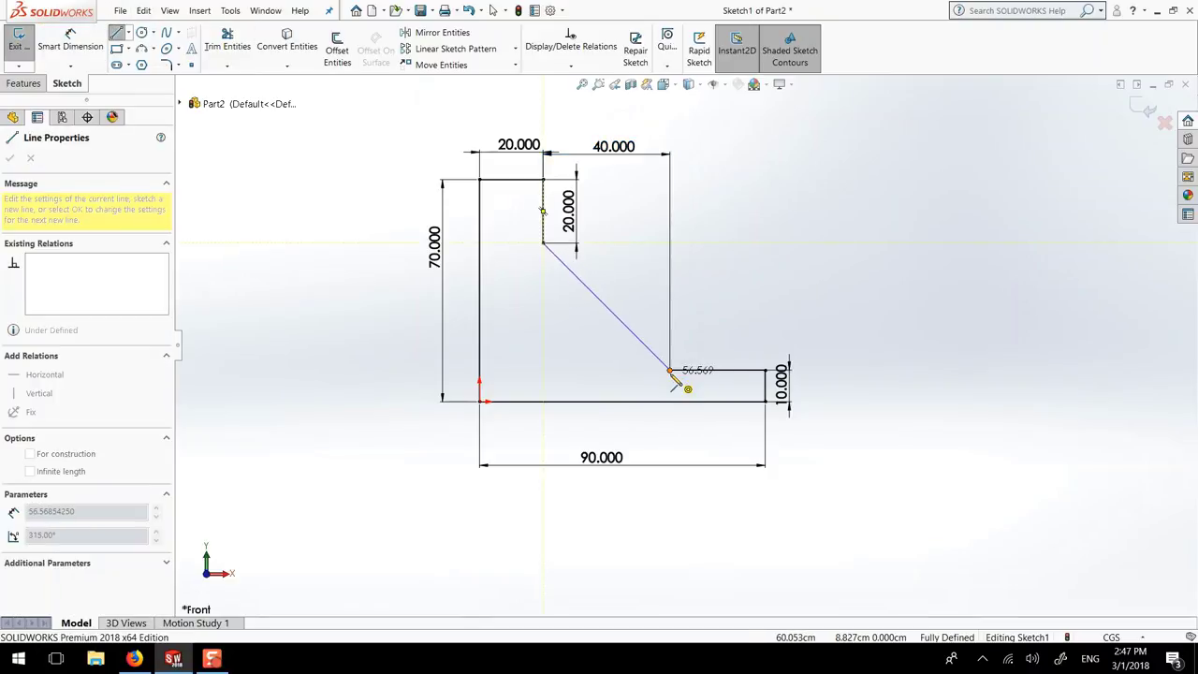
key(s)
key(Escape)
key(Escape)
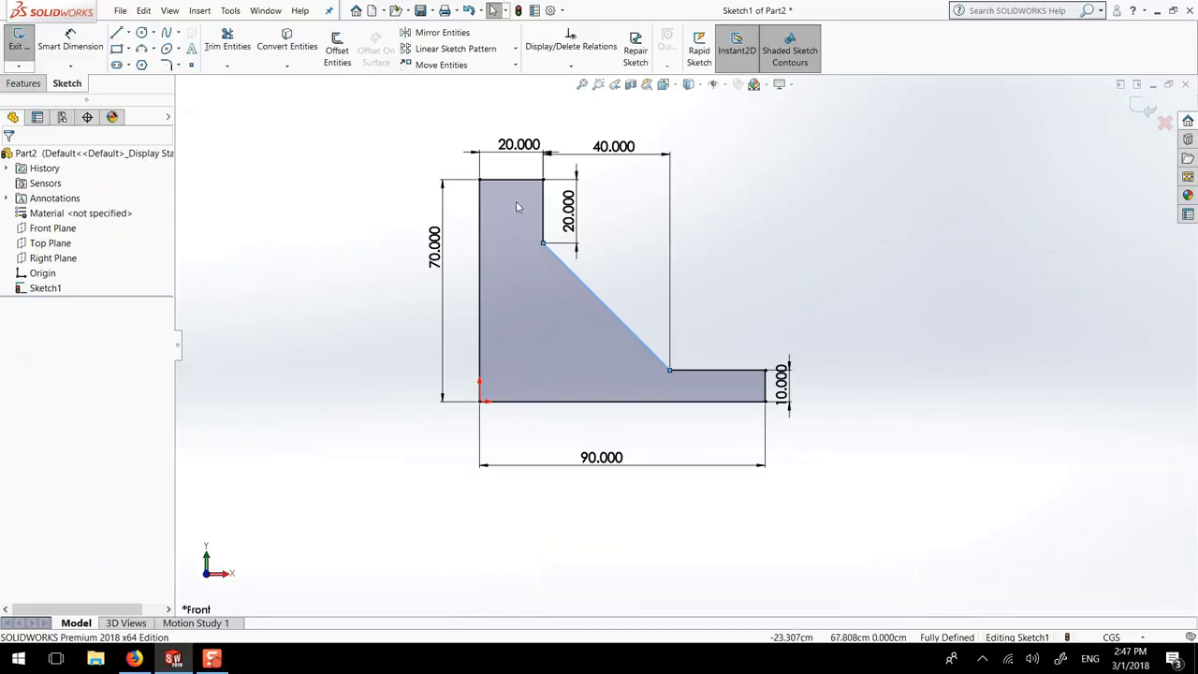
Step: Fit the profile in view and drag the 40.000 dimension up above the sketch
key(z)
scroll(640, 152, down, 3)
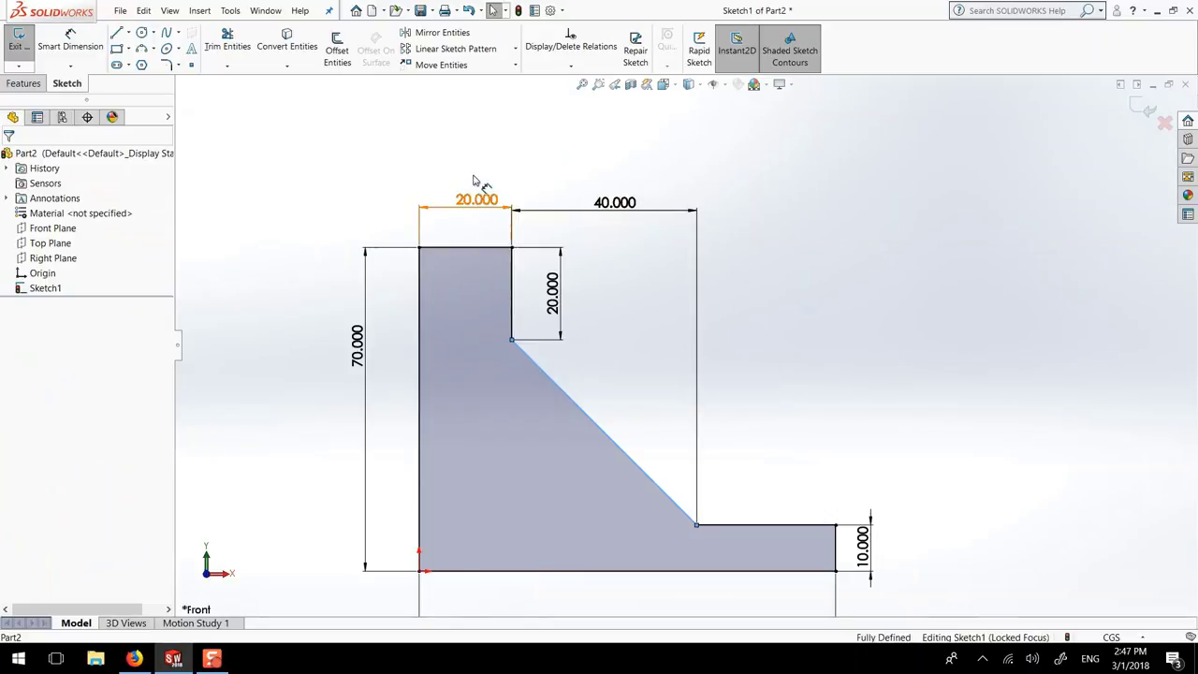
click(477, 158)
click(655, 181)
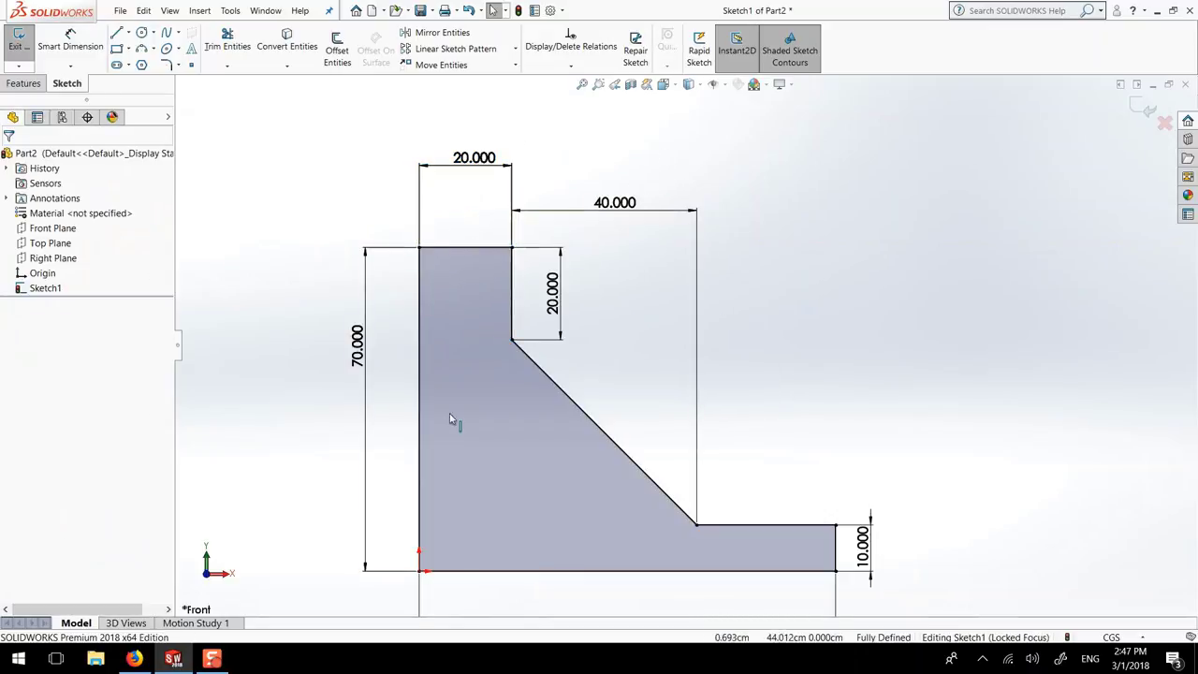
scroll(709, 440, down, 2)
scroll(708, 422, up, 3)
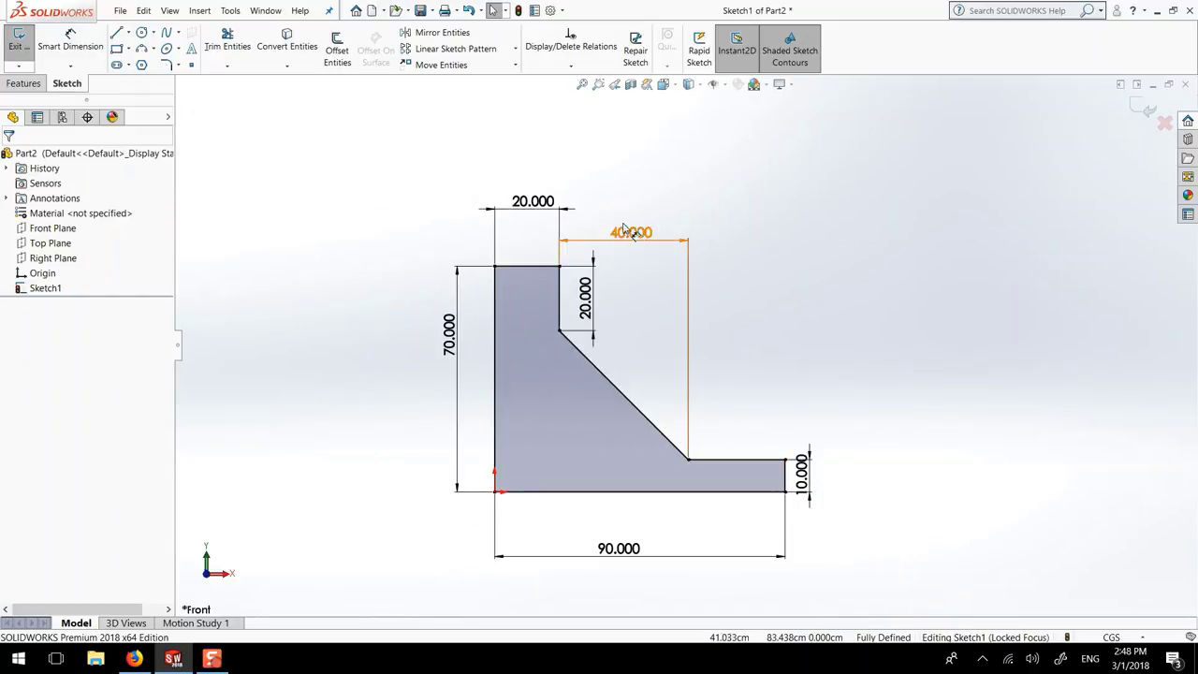
drag(631, 232, 641, 181)
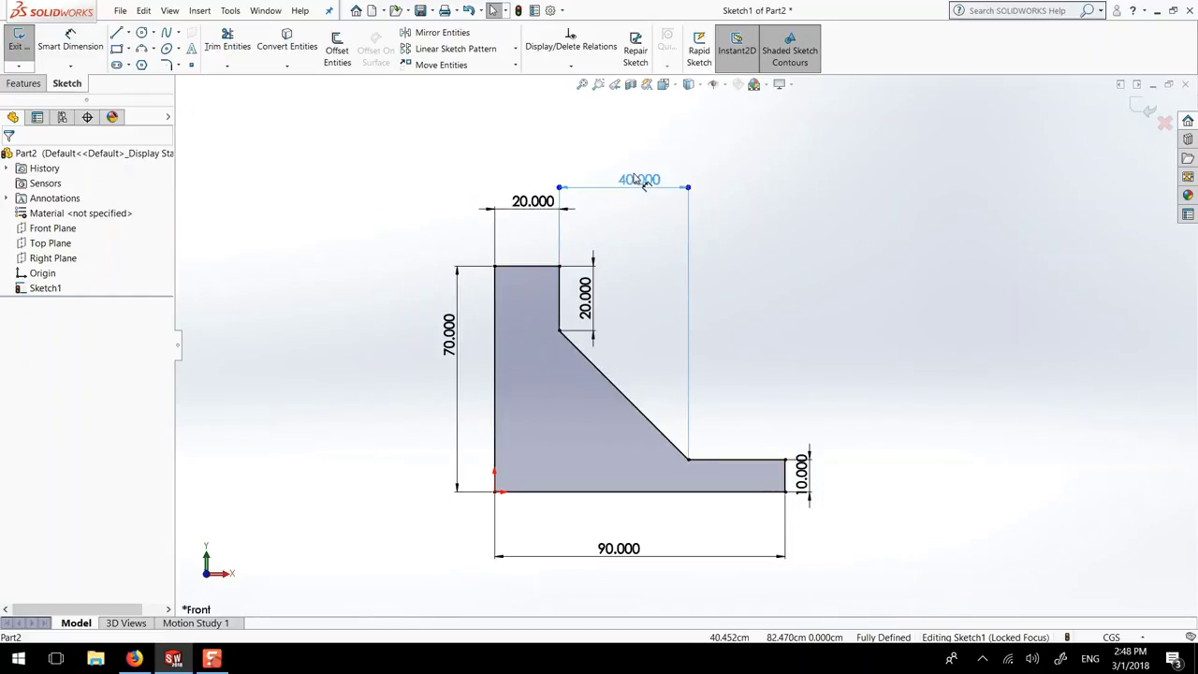
click(583, 139)
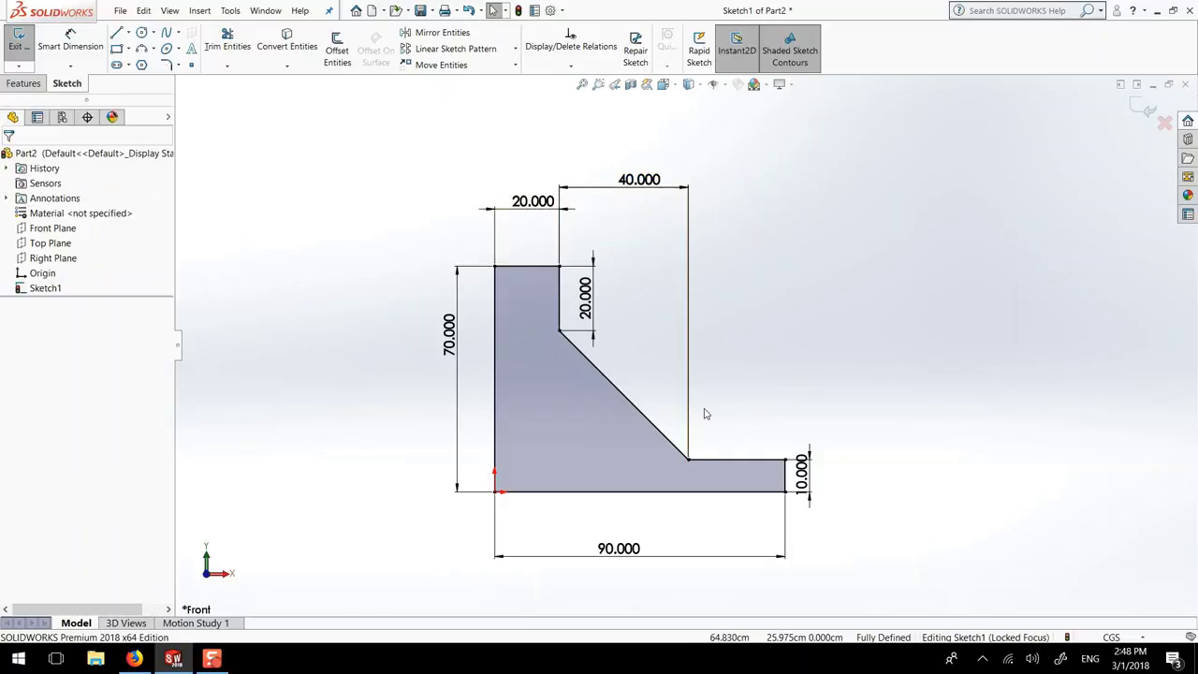
Step: Extrude the closed bracket profile with a Blind depth of 20, creating Boss-Extrude1
click(14, 84)
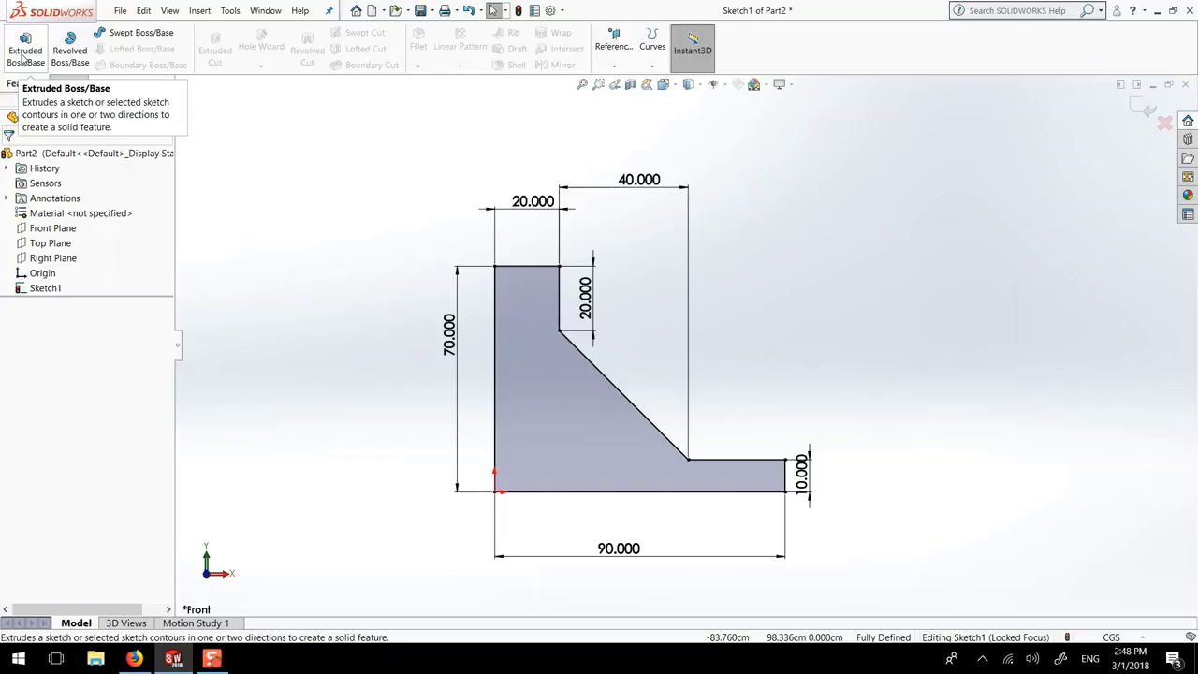
click(22, 58)
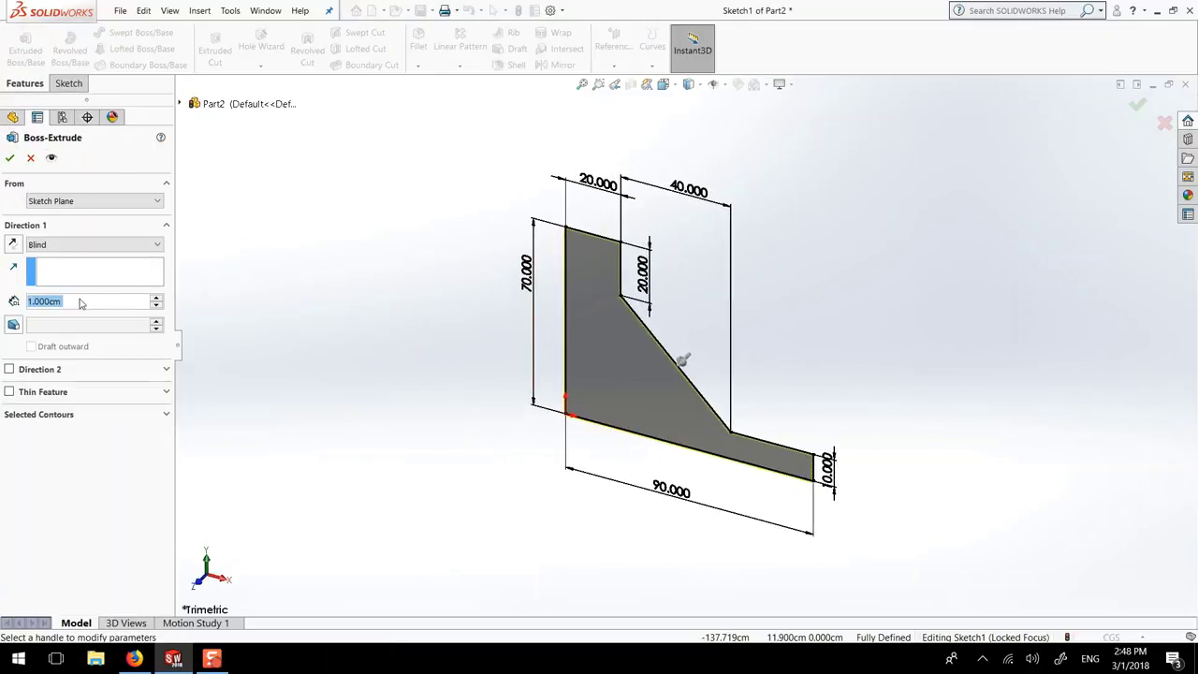
text(20)
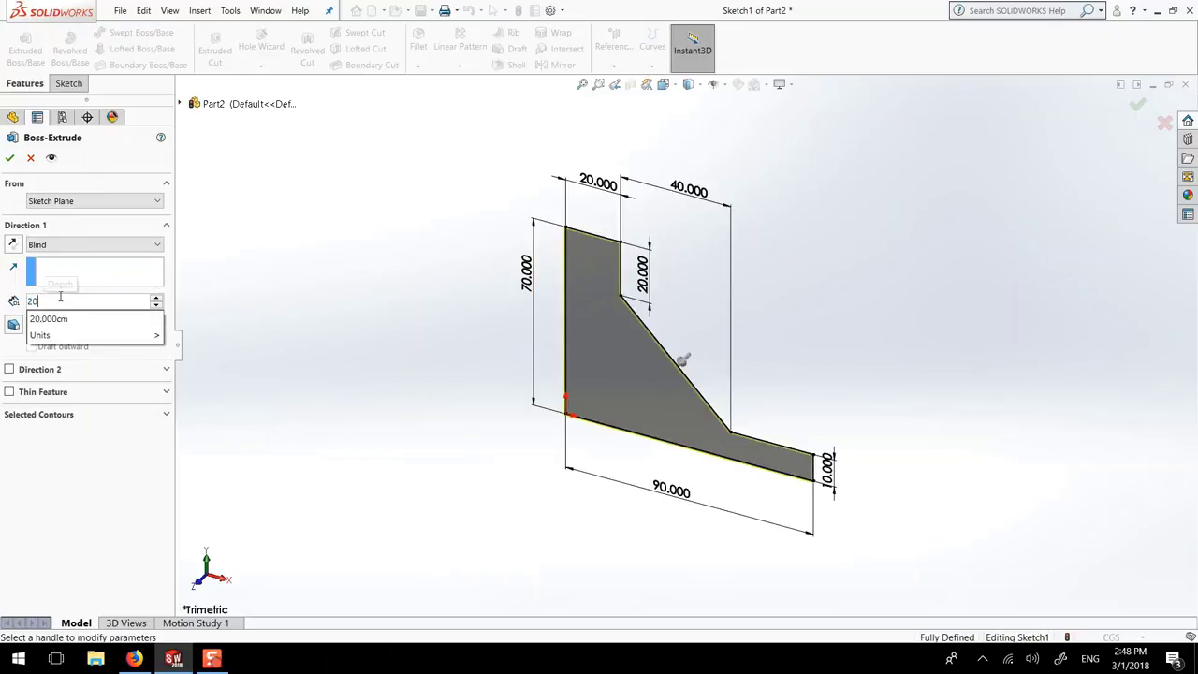
key(Return)
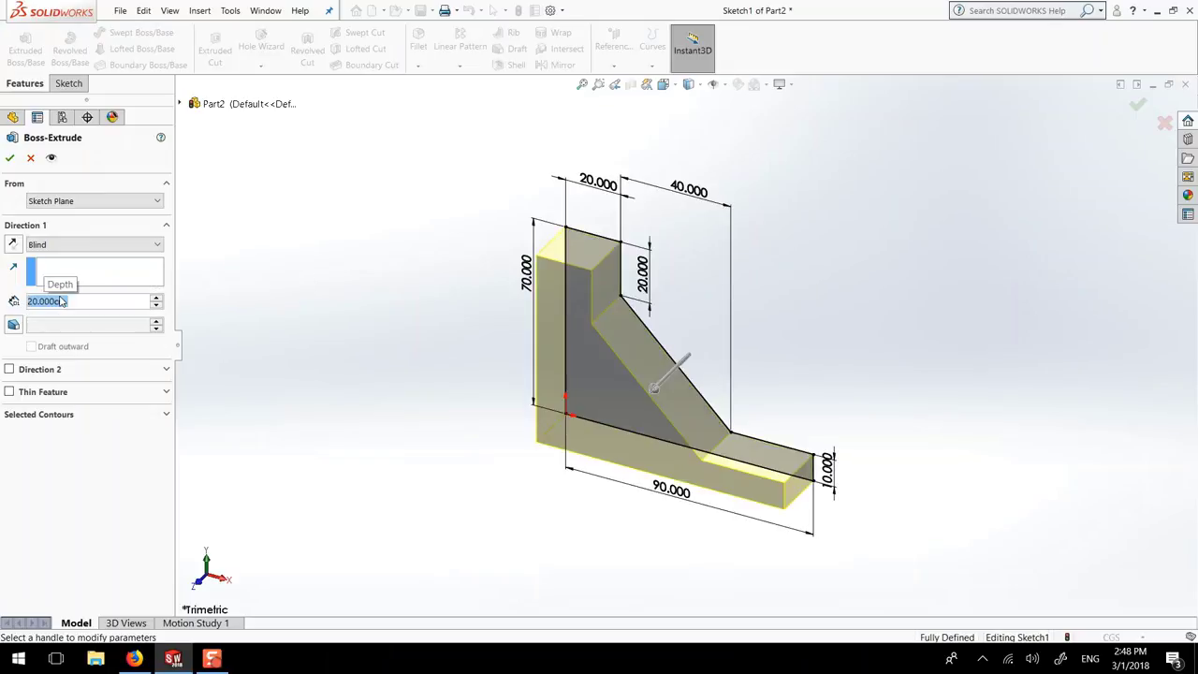
click(9, 157)
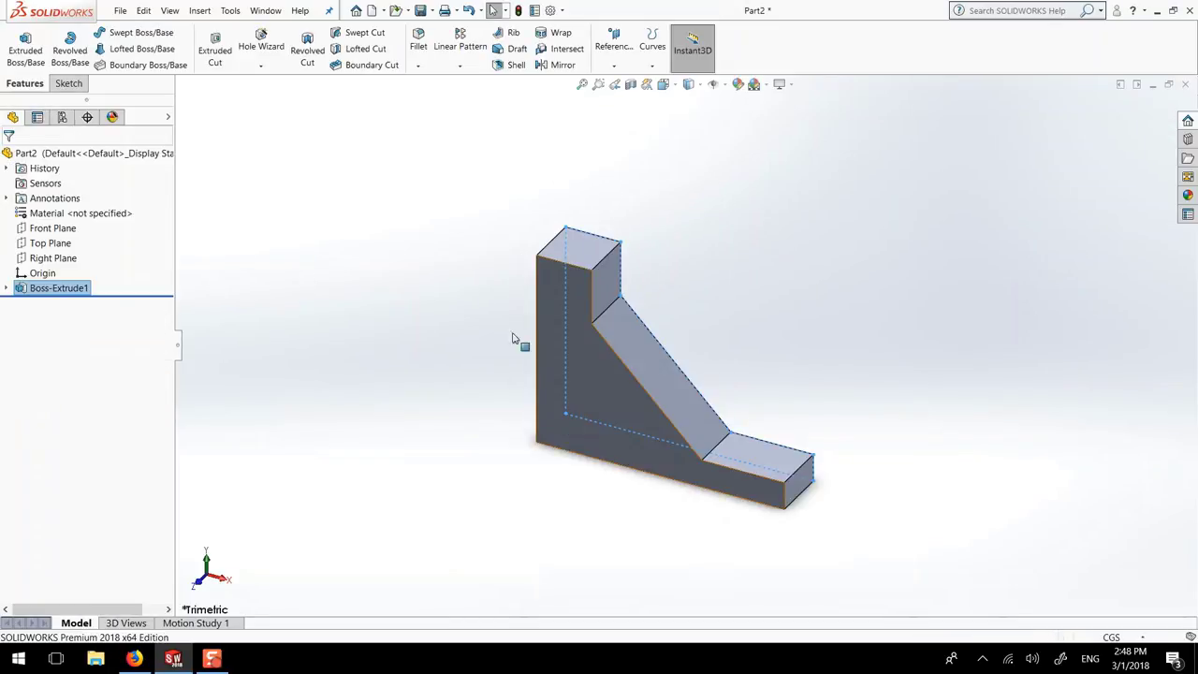
click(720, 294)
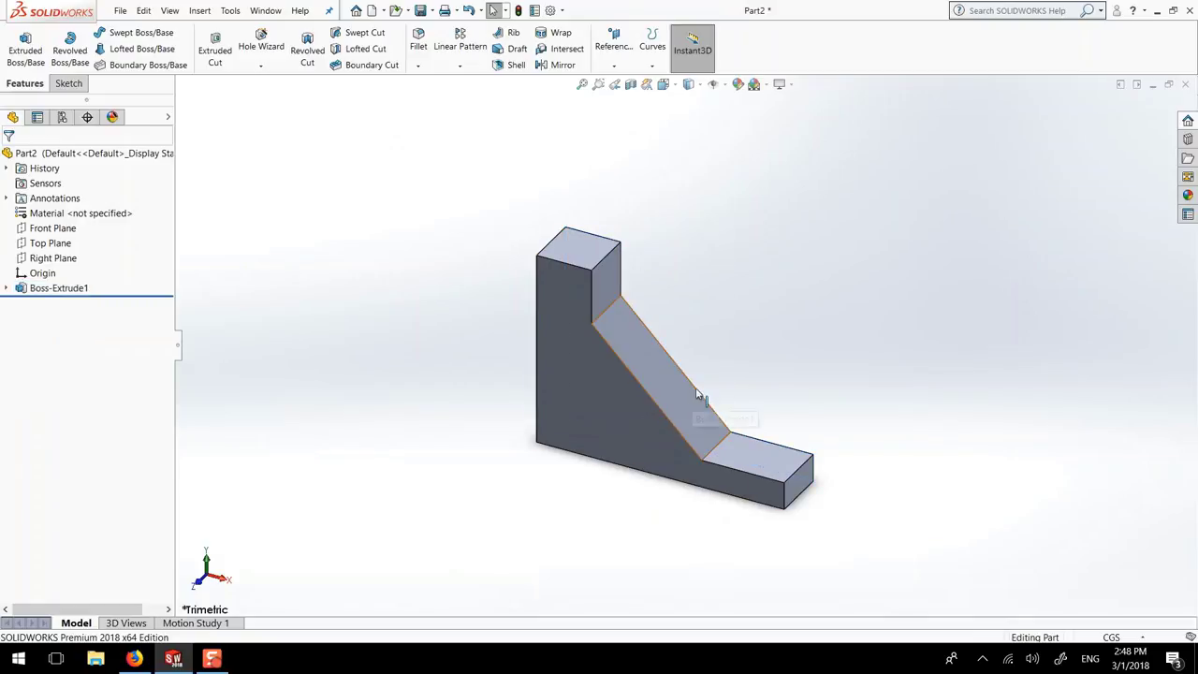
middle_drag(702, 402, 696, 225)
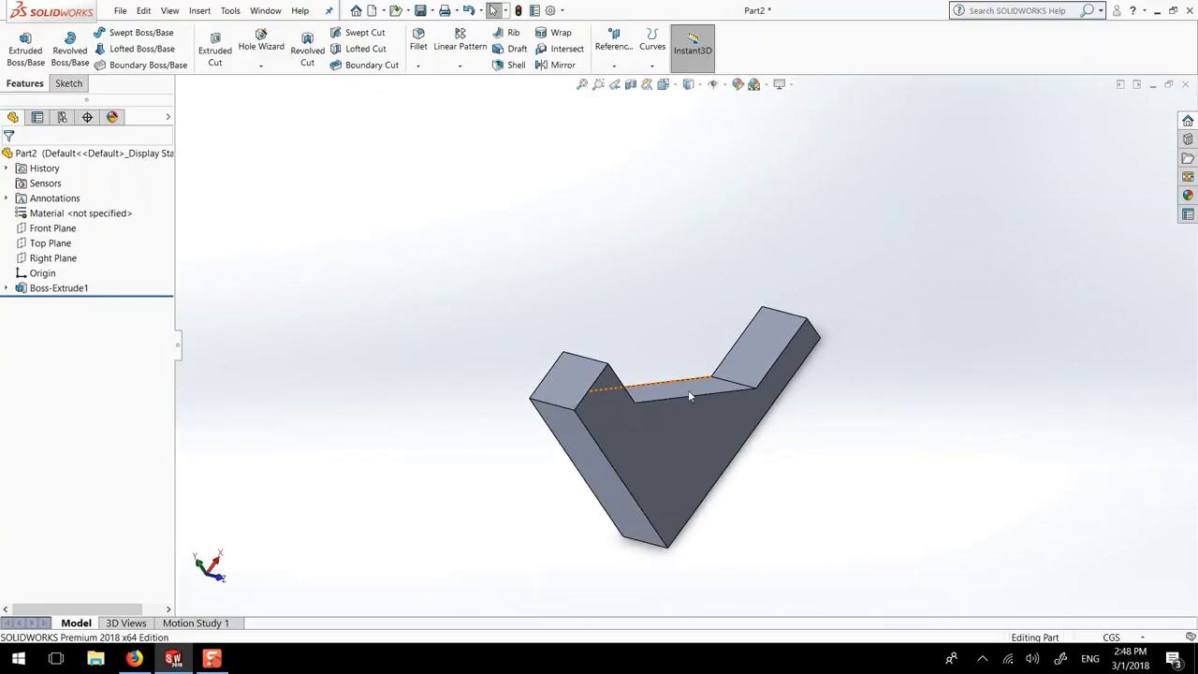
click(701, 426)
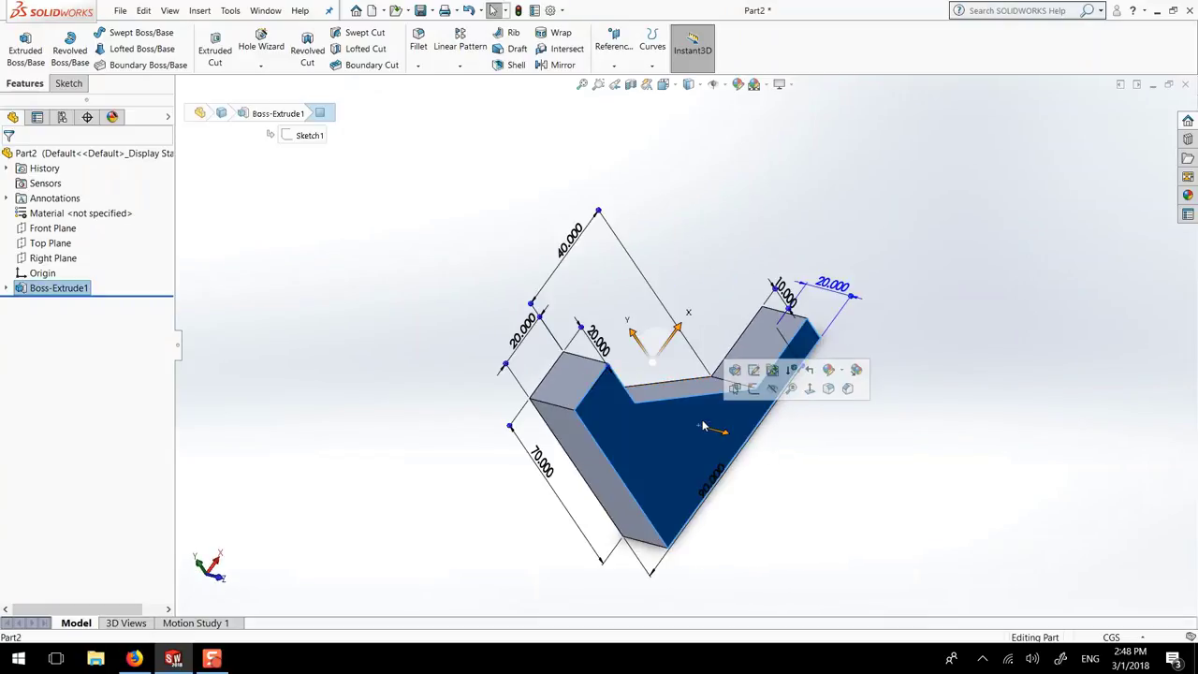
key(ctrl+8)
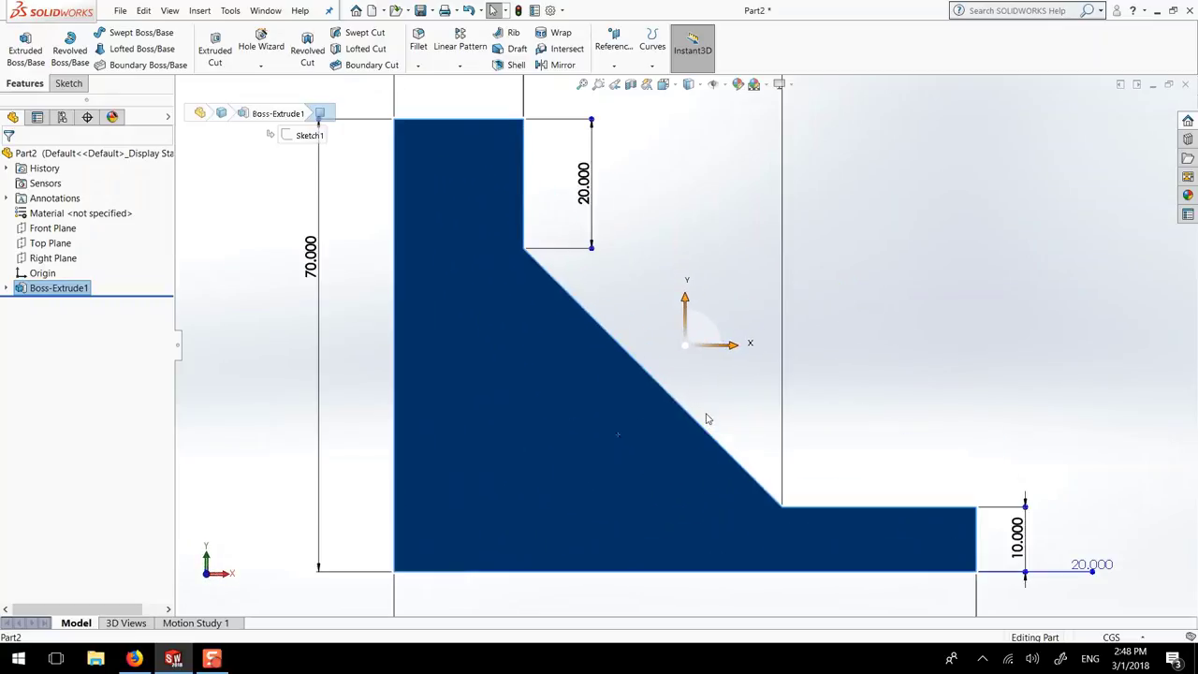
key(f)
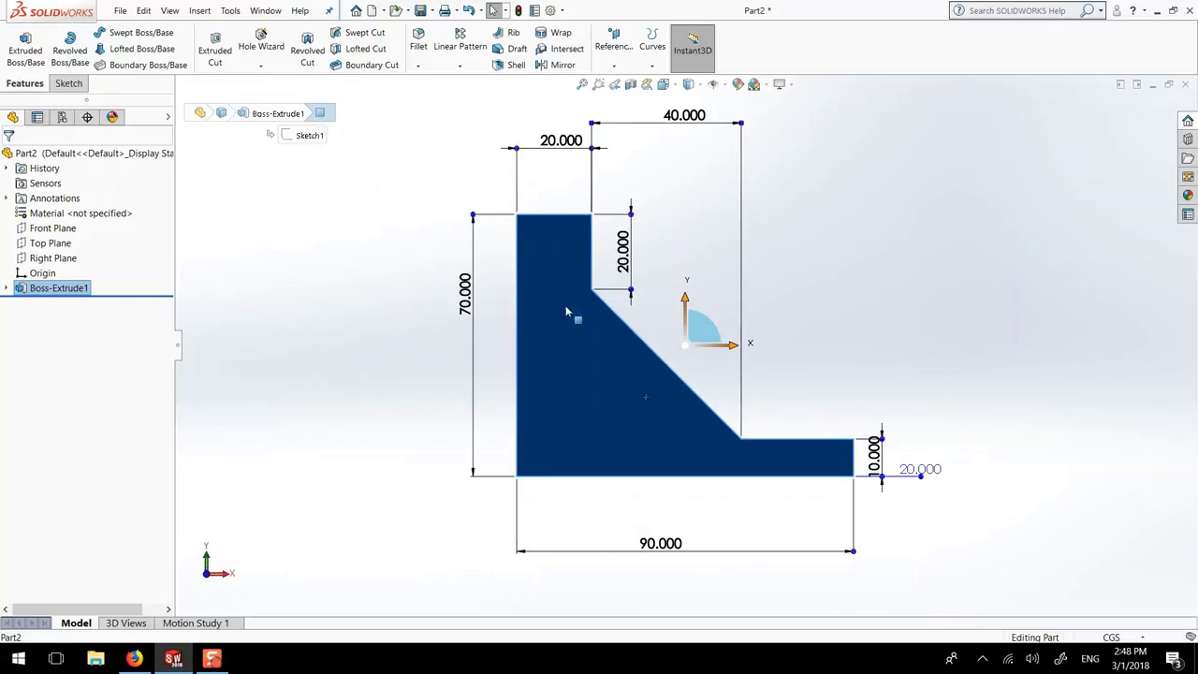
middle_drag(778, 334, 712, 396)
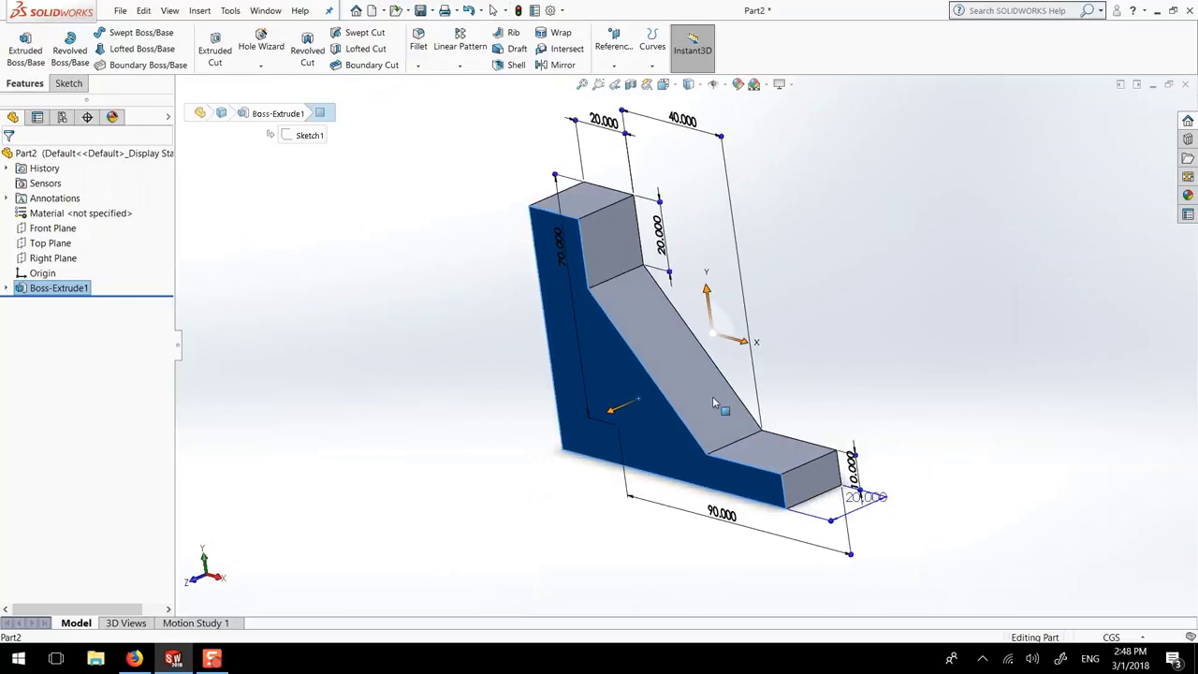
key(ctrl+8)
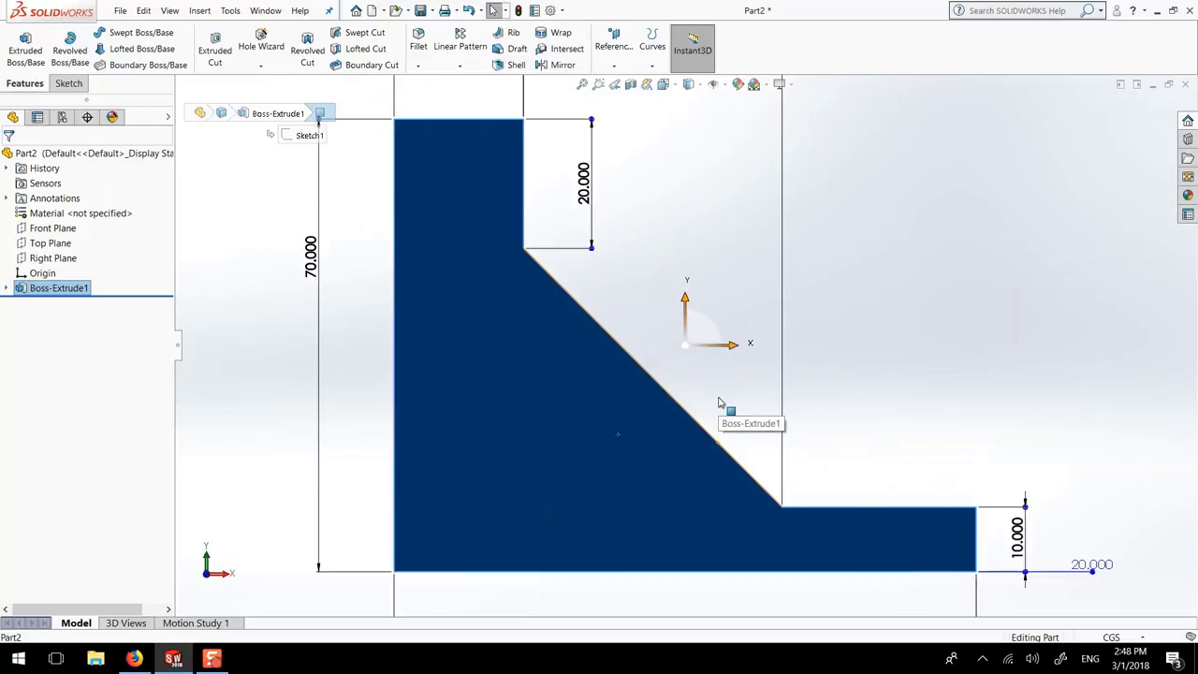
middle_drag(740, 342, 713, 296)
click(713, 296)
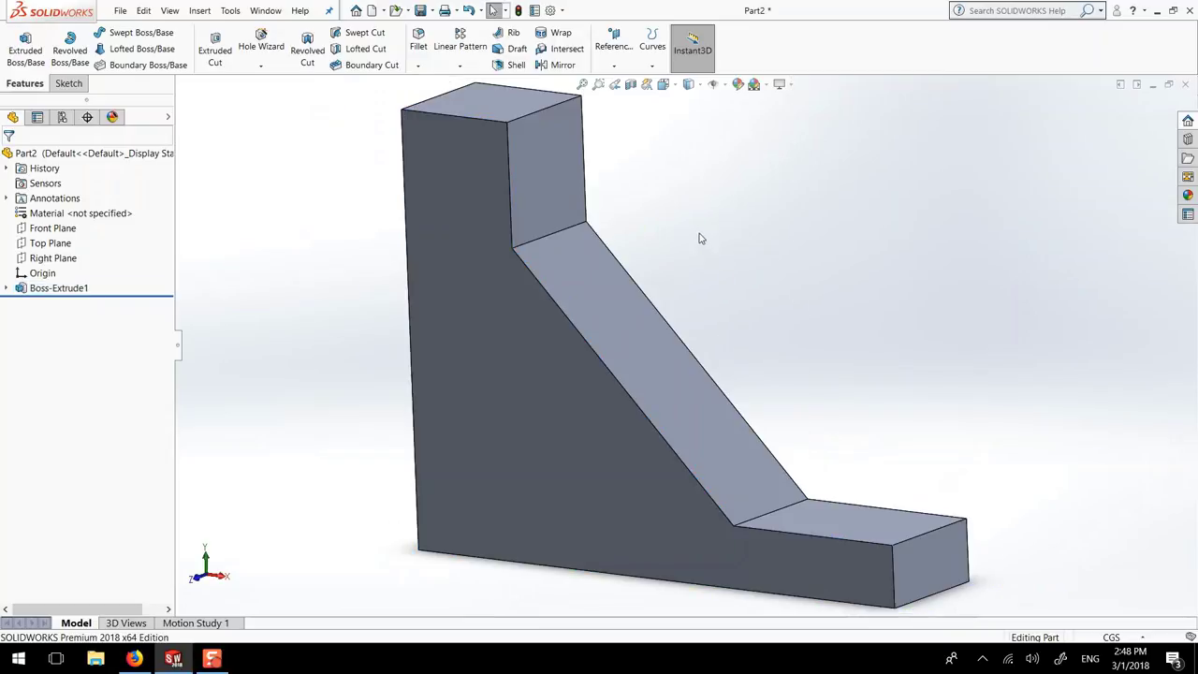
scroll(666, 270, up, 3)
scroll(654, 278, down, 1)
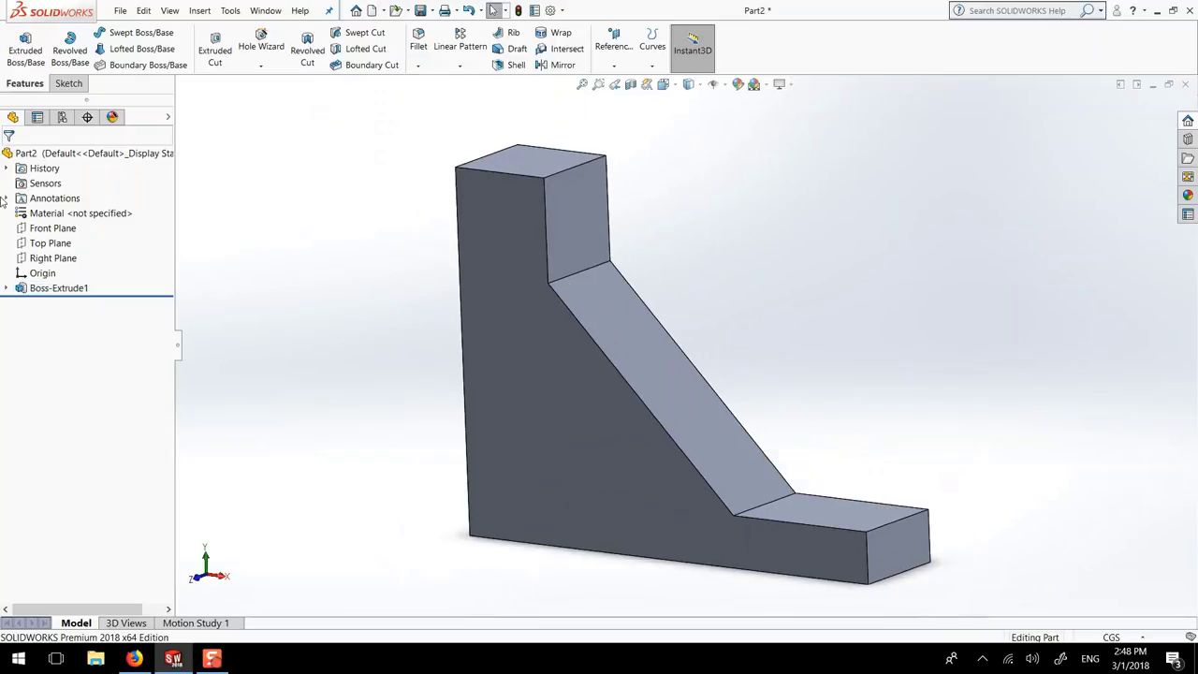
Step: Edit Sketch1 under Boss-Extrude1, change the 10.000 lip height to 20, and exit to rebuild
click(5, 288)
click(59, 303)
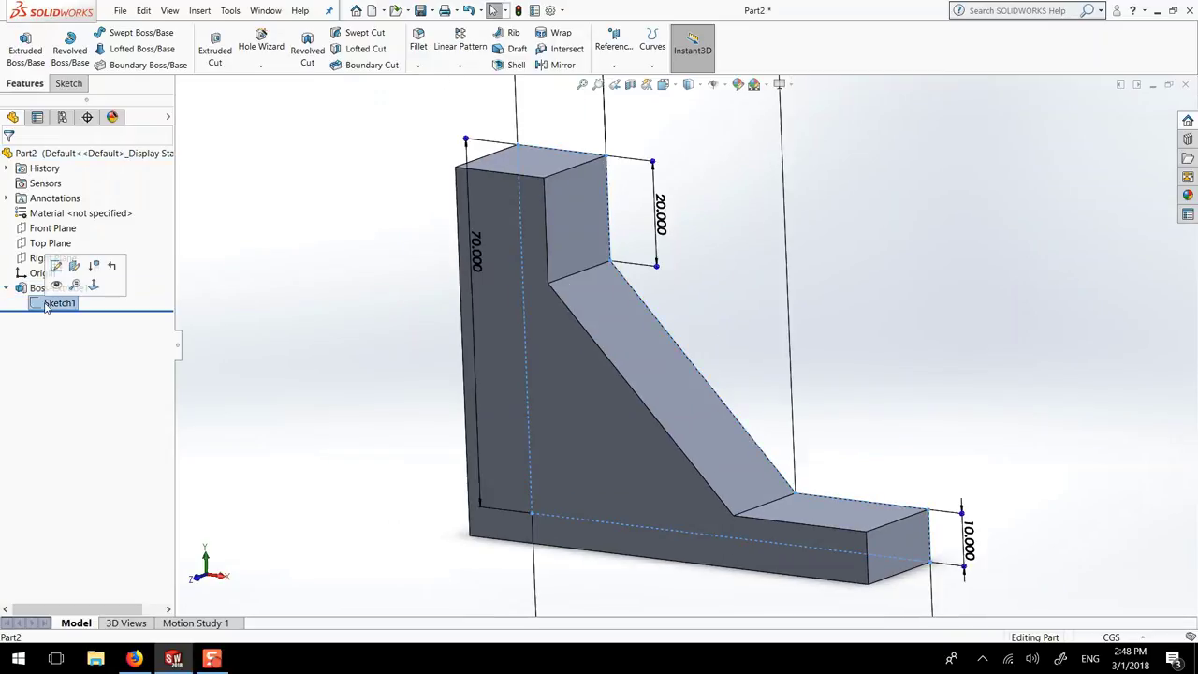
click(57, 267)
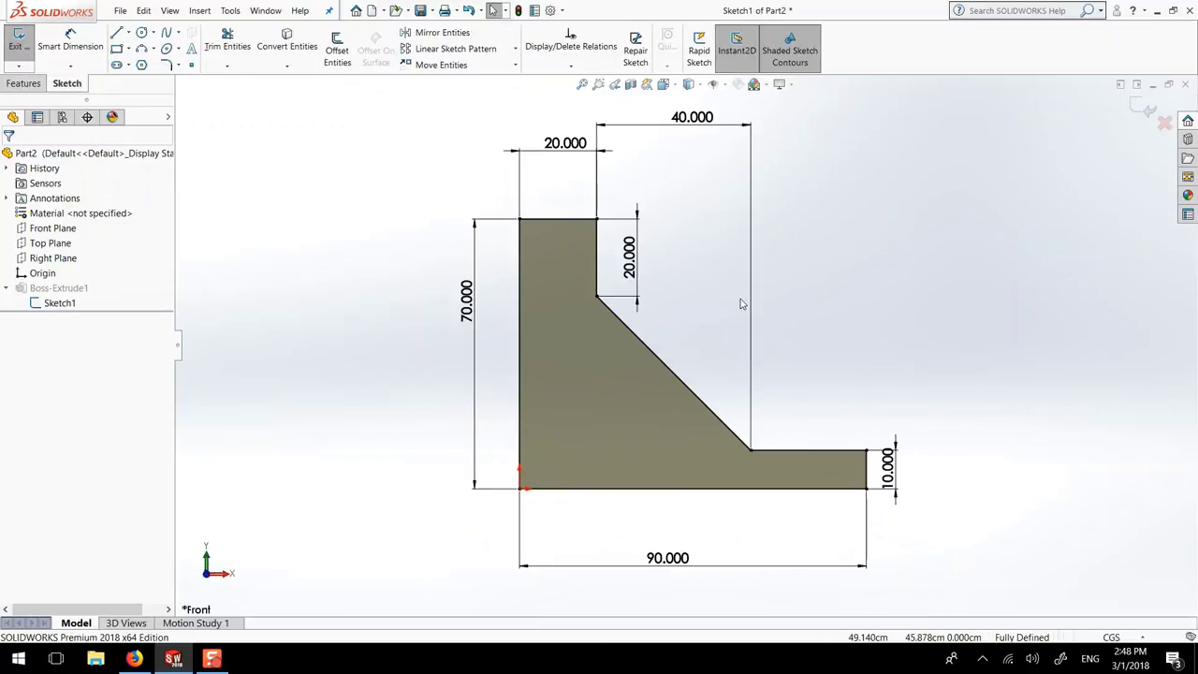
double_click(888, 465)
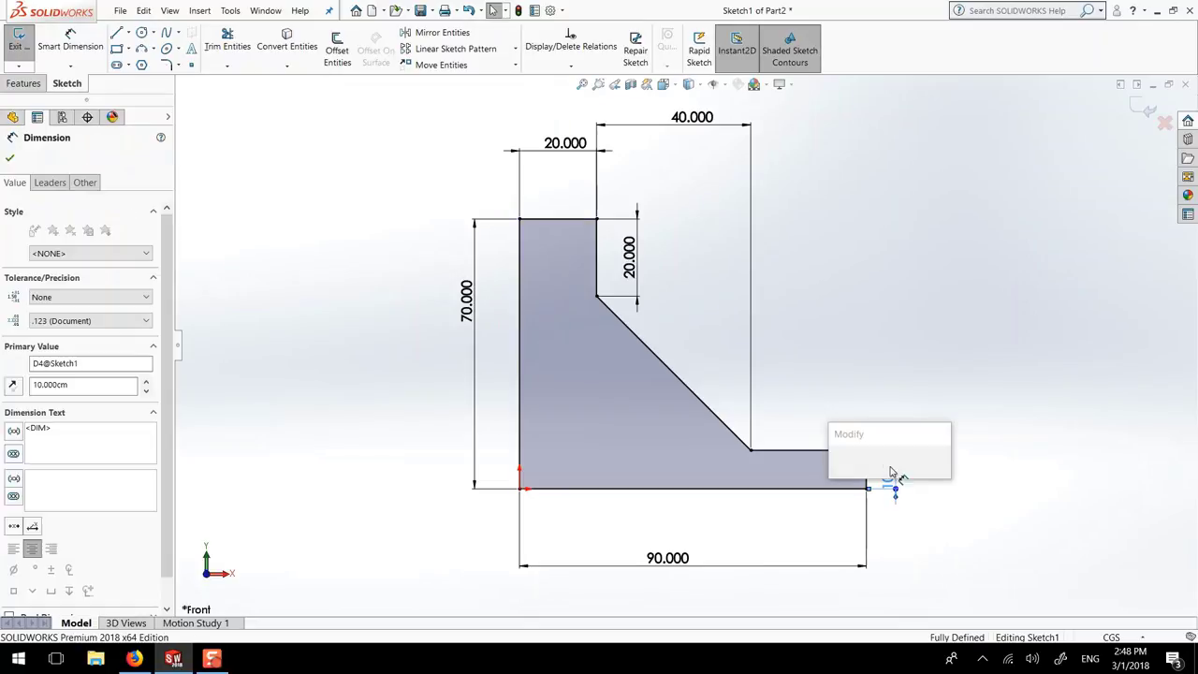
text(20)
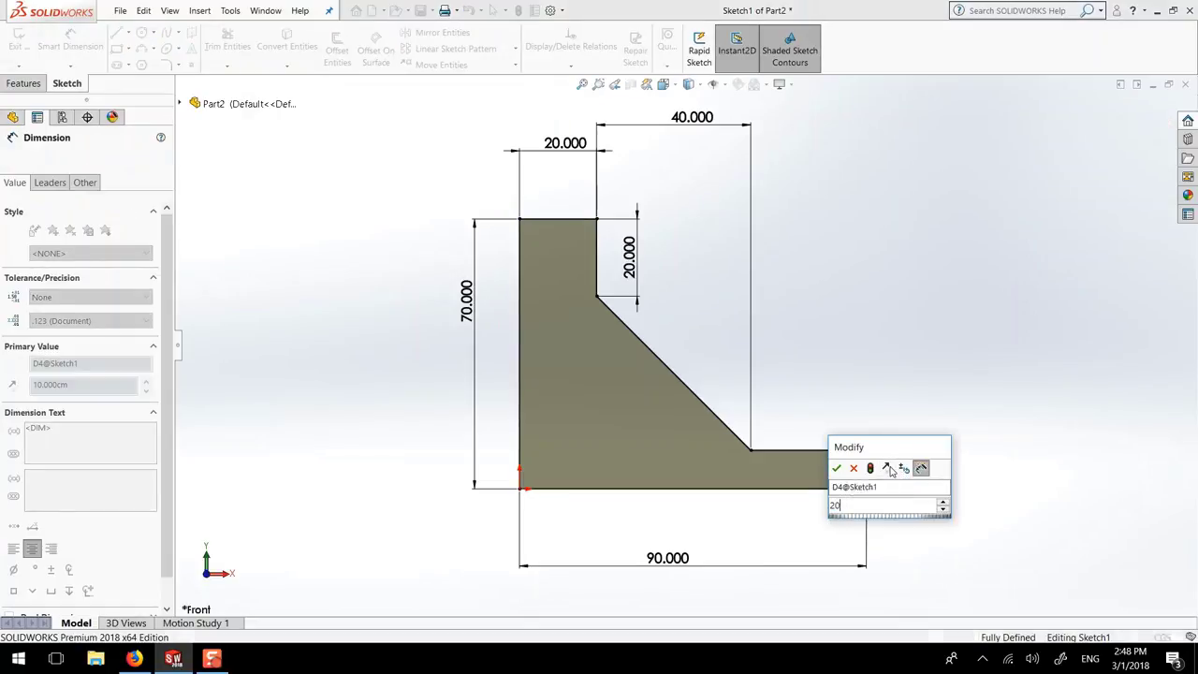
key(Return)
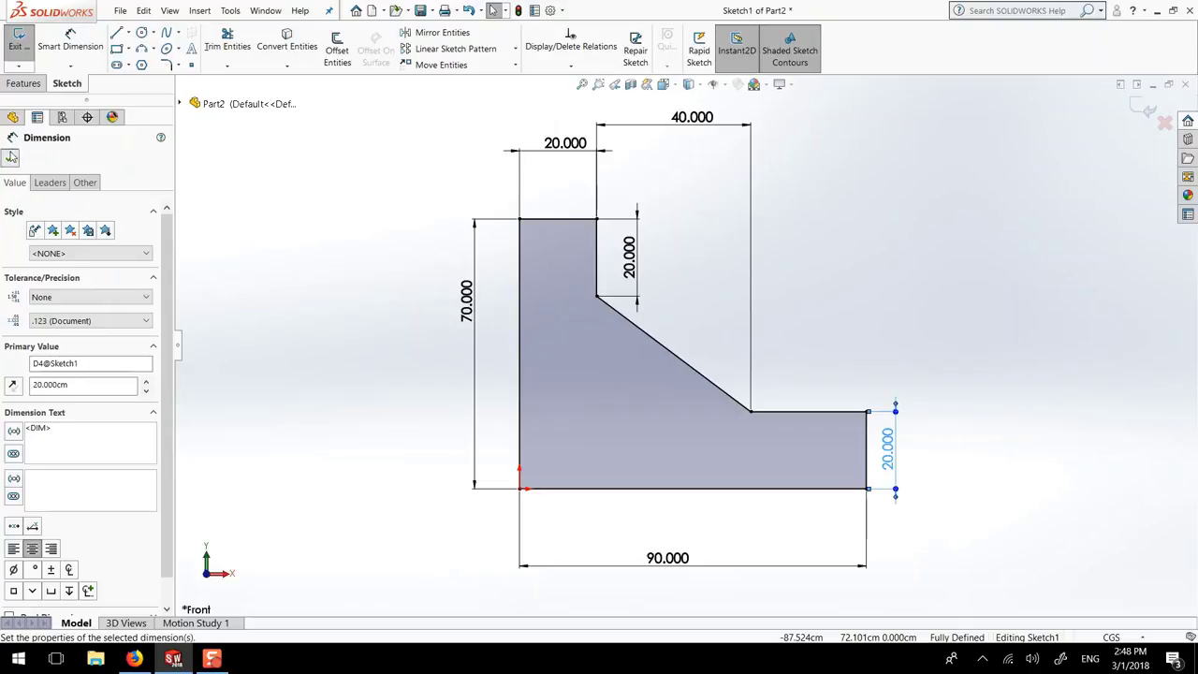
click(11, 158)
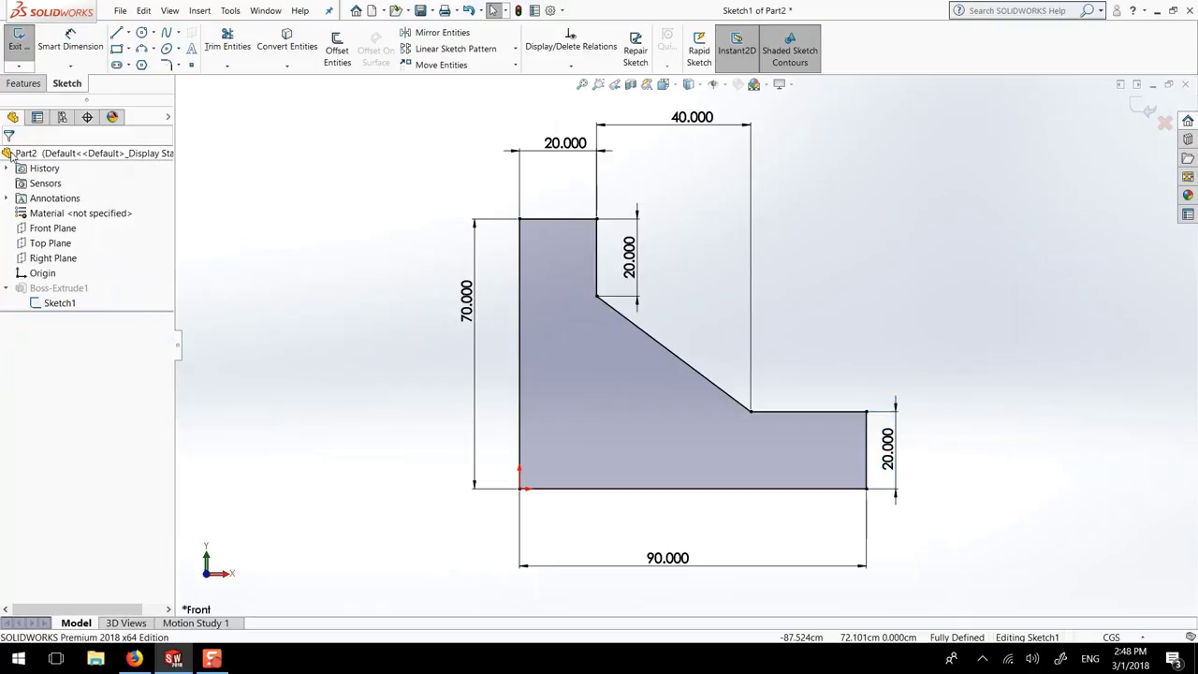
click(1149, 110)
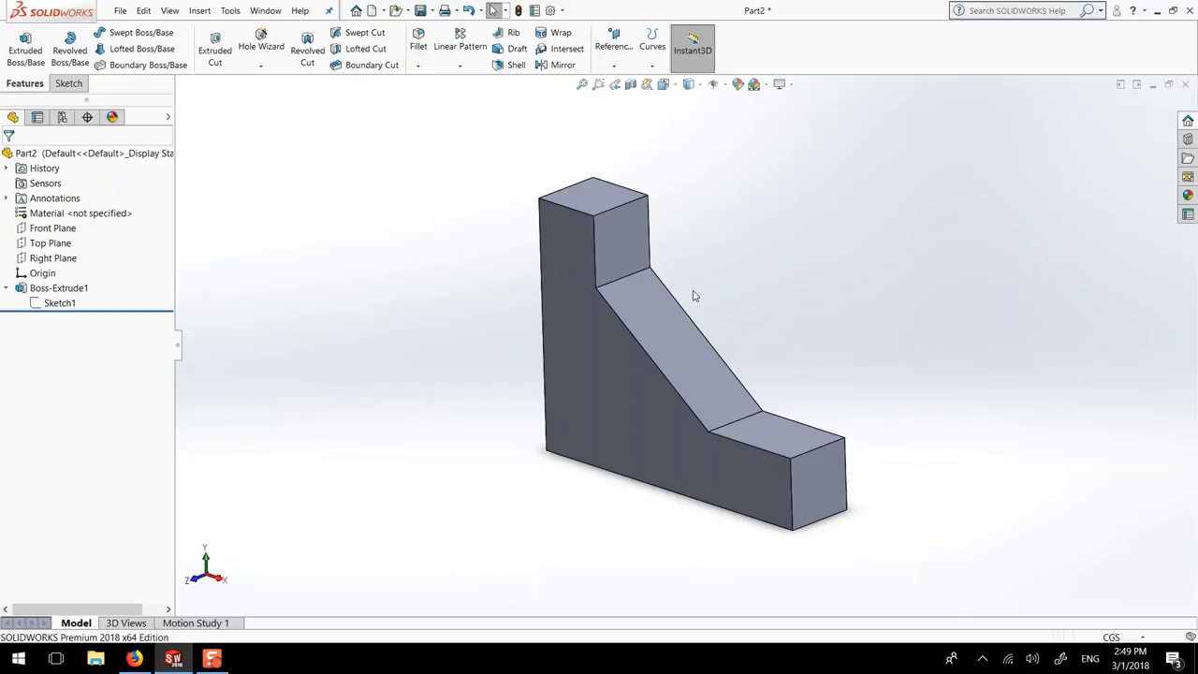
Step: Edit Boss-Extrude1 and change its Blind depth from 20 to 10
click(58, 288)
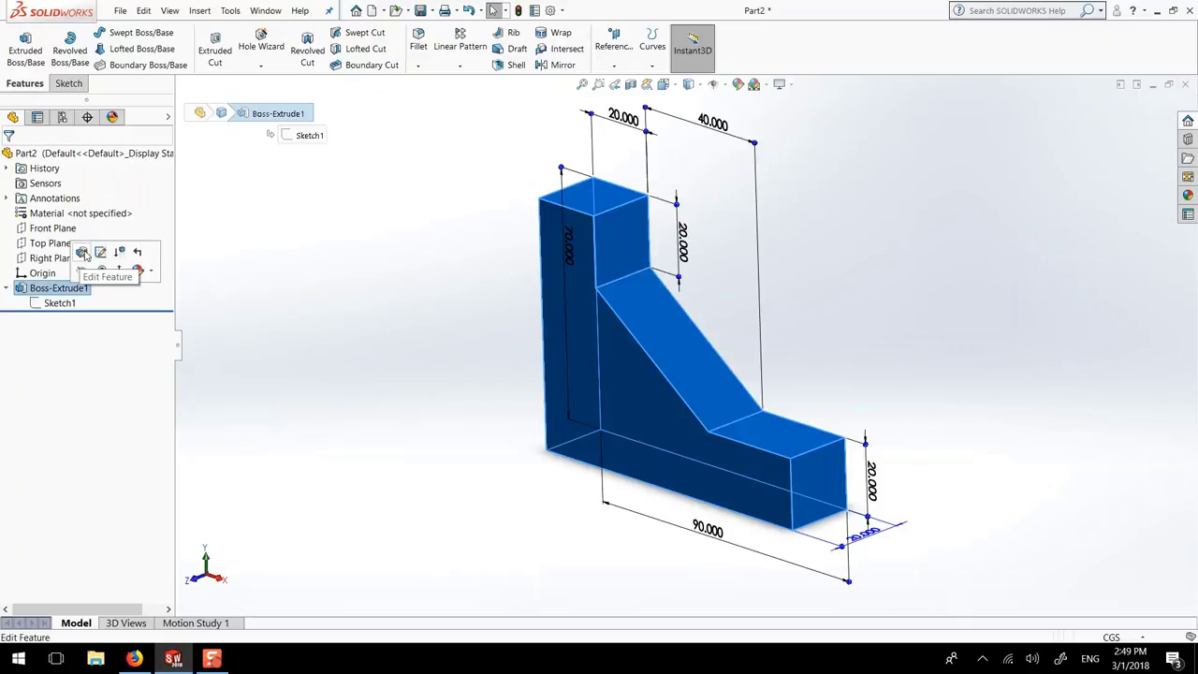
click(83, 251)
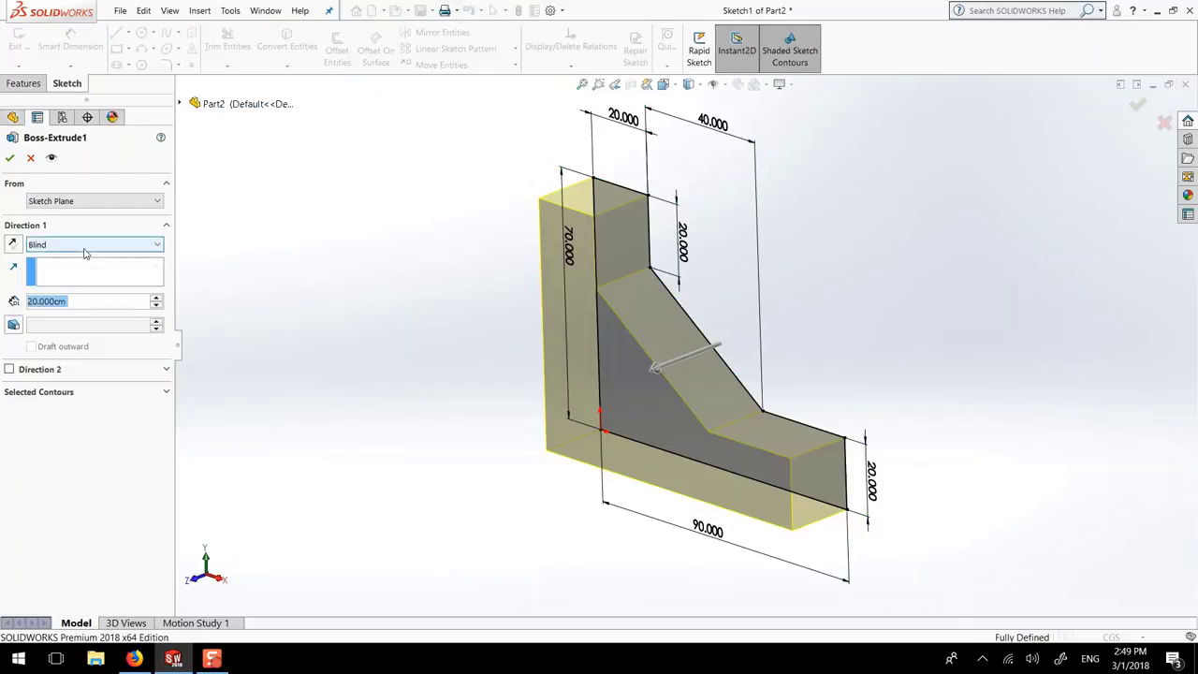
text(10)
key(Return)
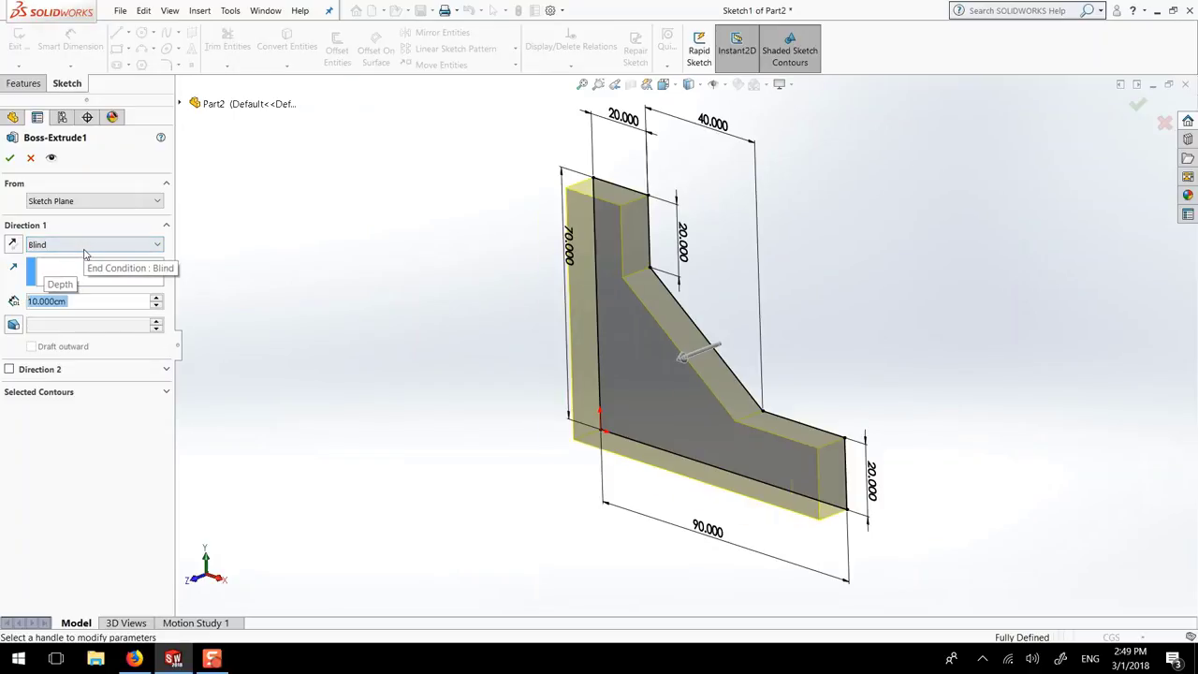
click(10, 158)
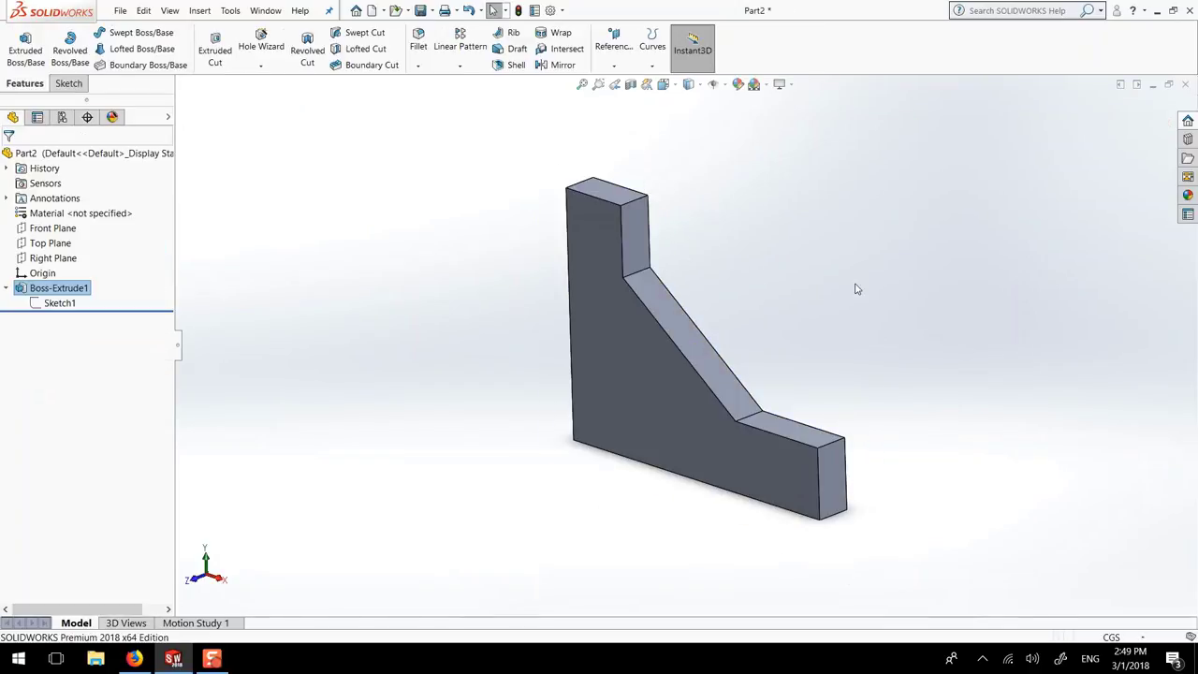